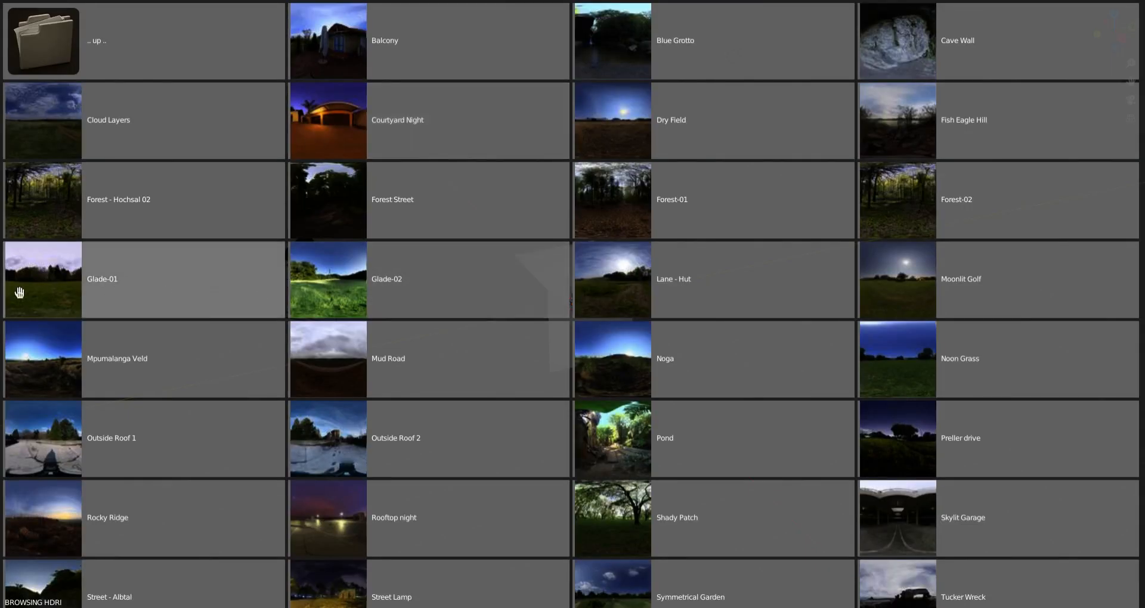
Download the Glade-01 HDRI from Blender Cloud and open a Shader Editor in a new area beneath the 3D viewport
left_click(19, 292)
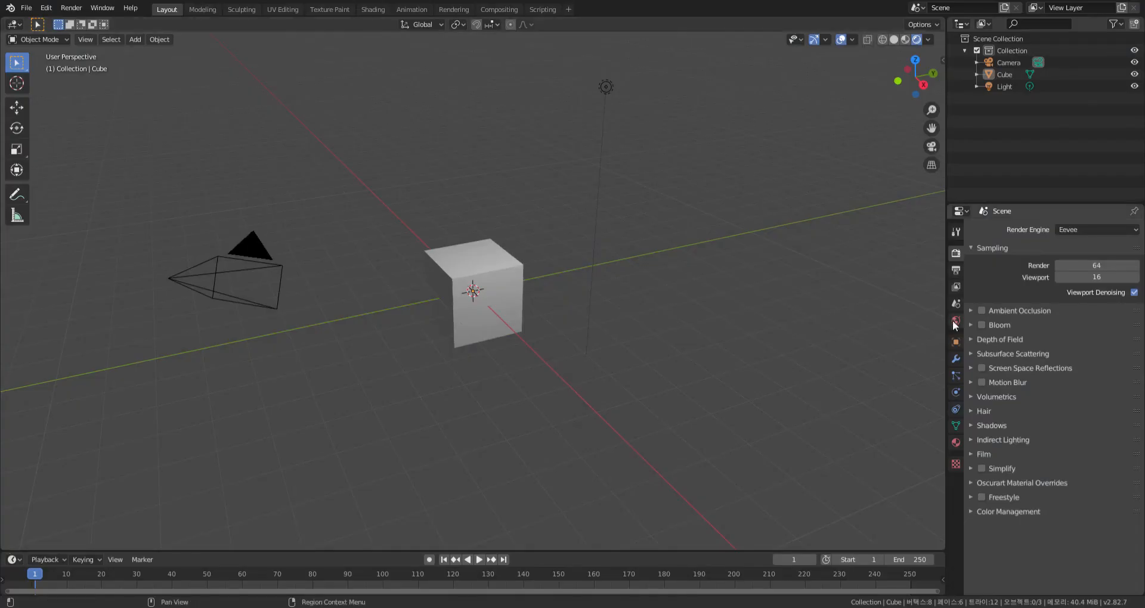
left_click_drag(3, 547, 120, 351)
left_click(14, 350)
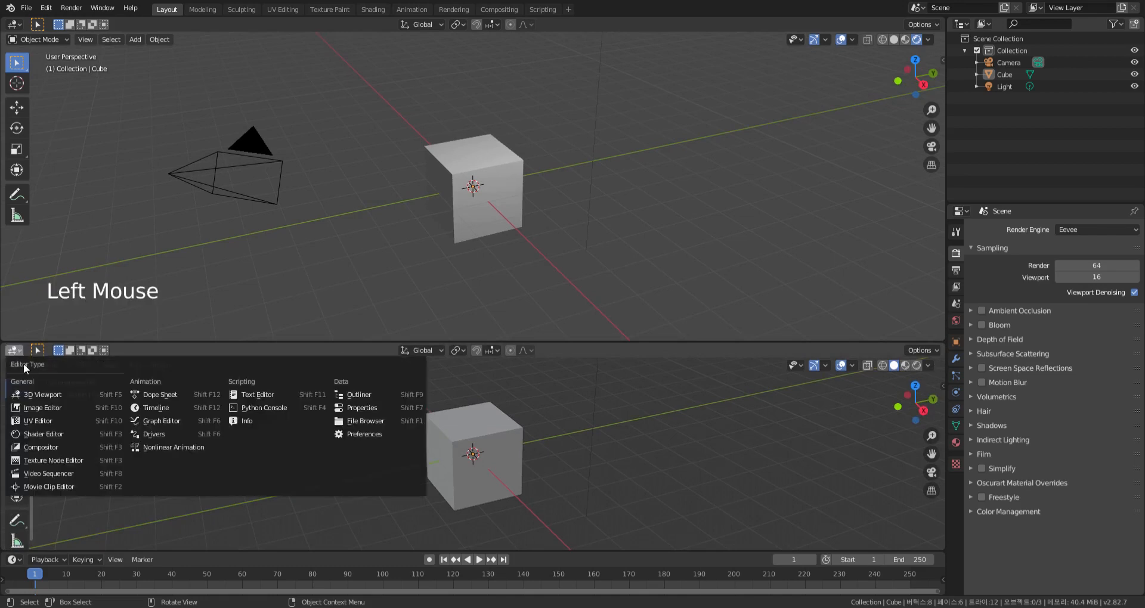
left_click(39, 434)
key("n")
middle_click_drag(555, 458, 625, 432)
Split off an Image Editor beside the 3D viewport and display the whole Glade-01 image in it
left_click_drag(4, 22, 350, 71)
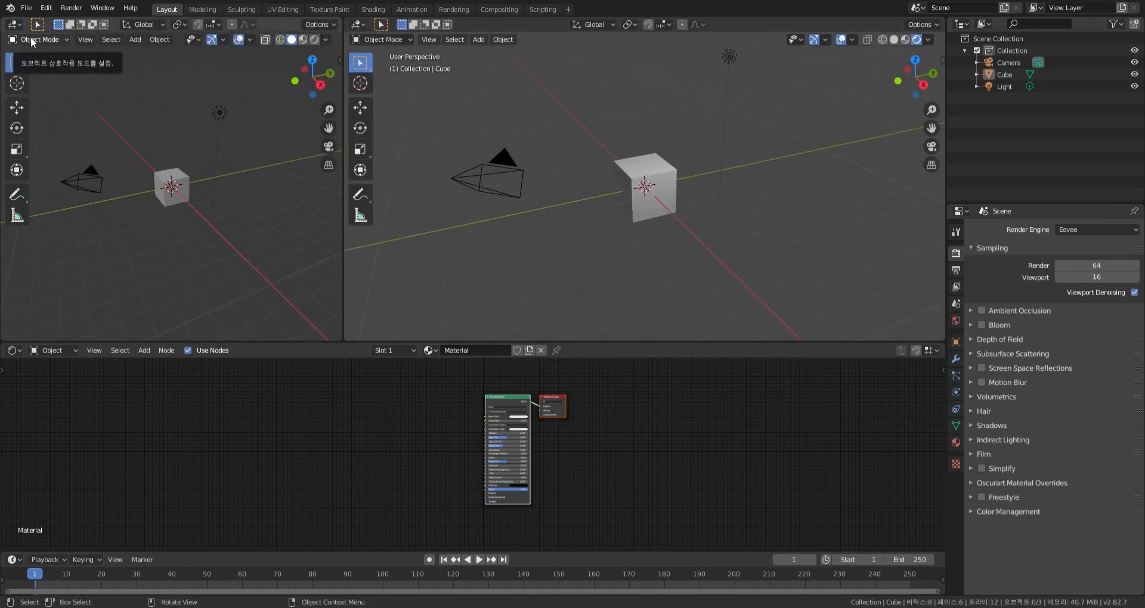
left_click(13, 24)
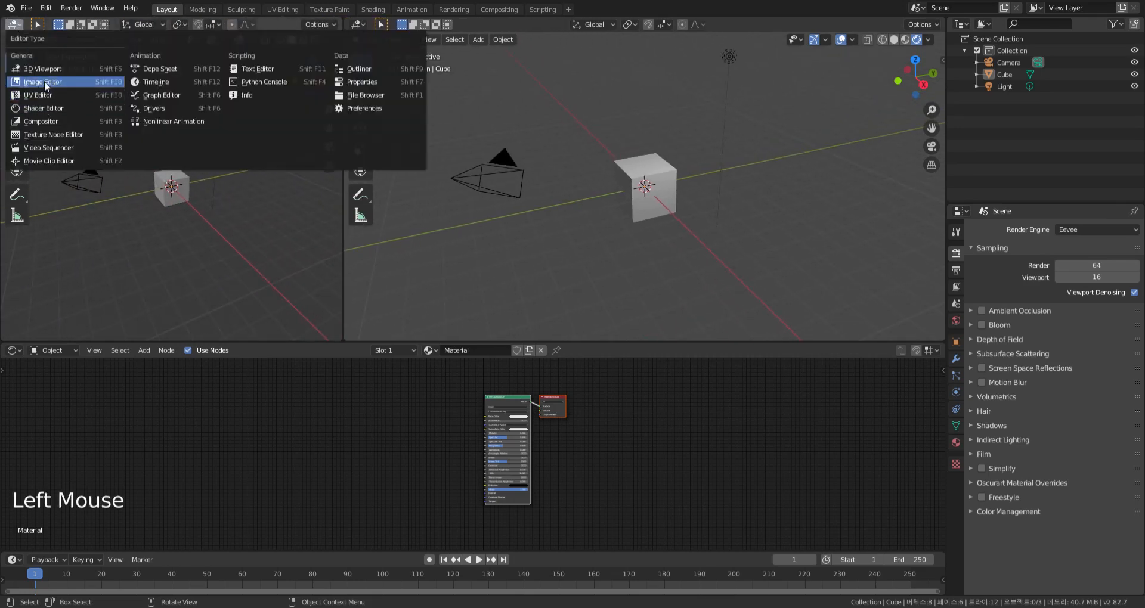
left_click(45, 81)
left_click(139, 24)
left_click(173, 43)
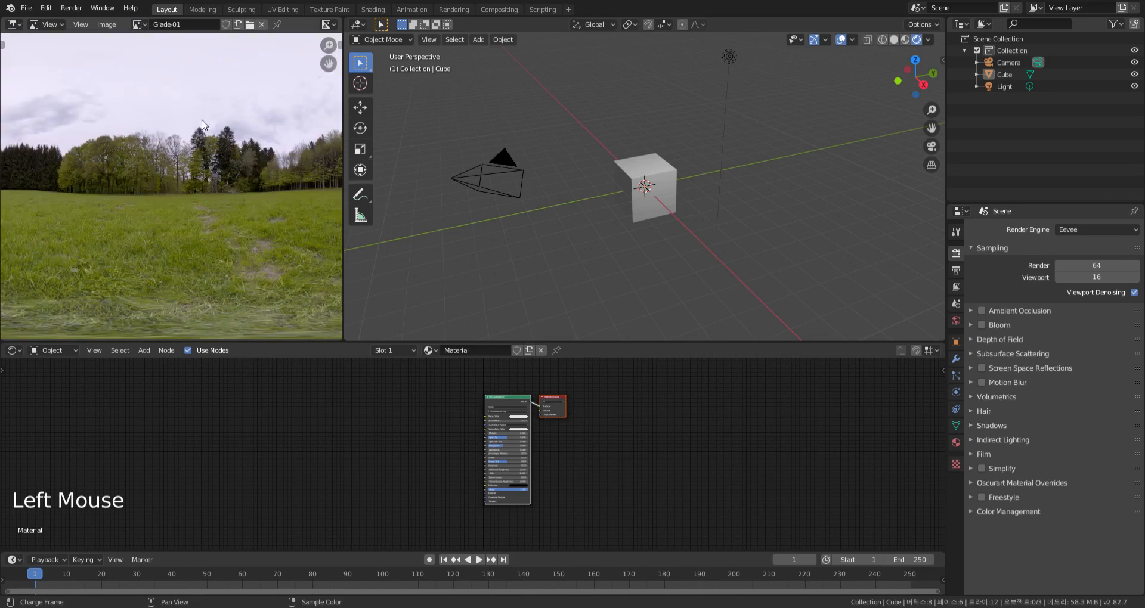
key("Home")
Replace the Glade-01 image with its 4K HDRI version
key("n")
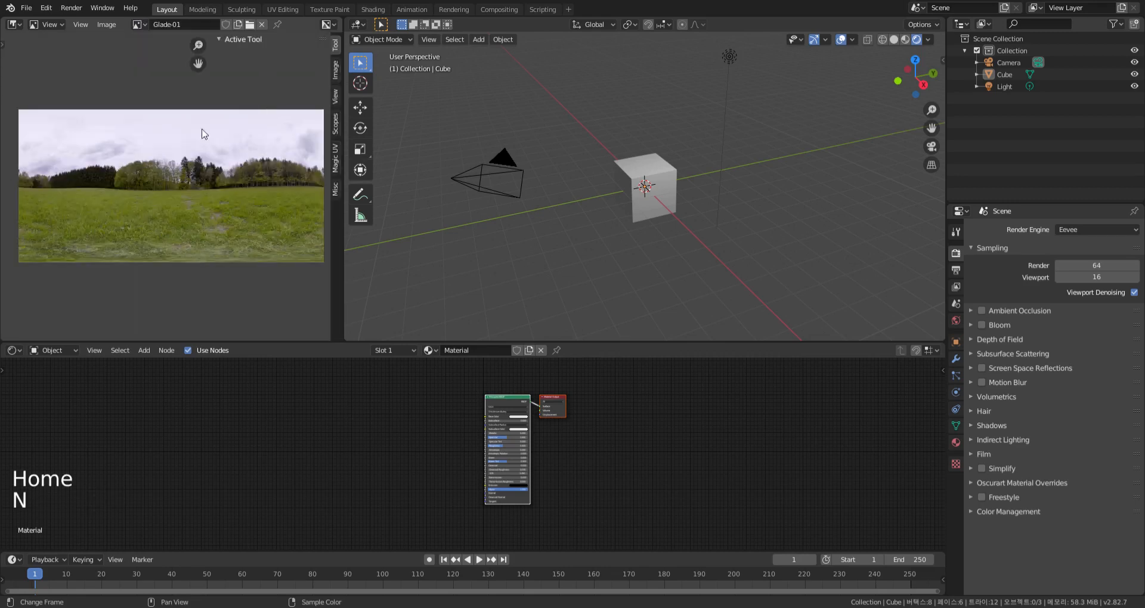
left_click(336, 70)
left_click(310, 147)
left_click(291, 187)
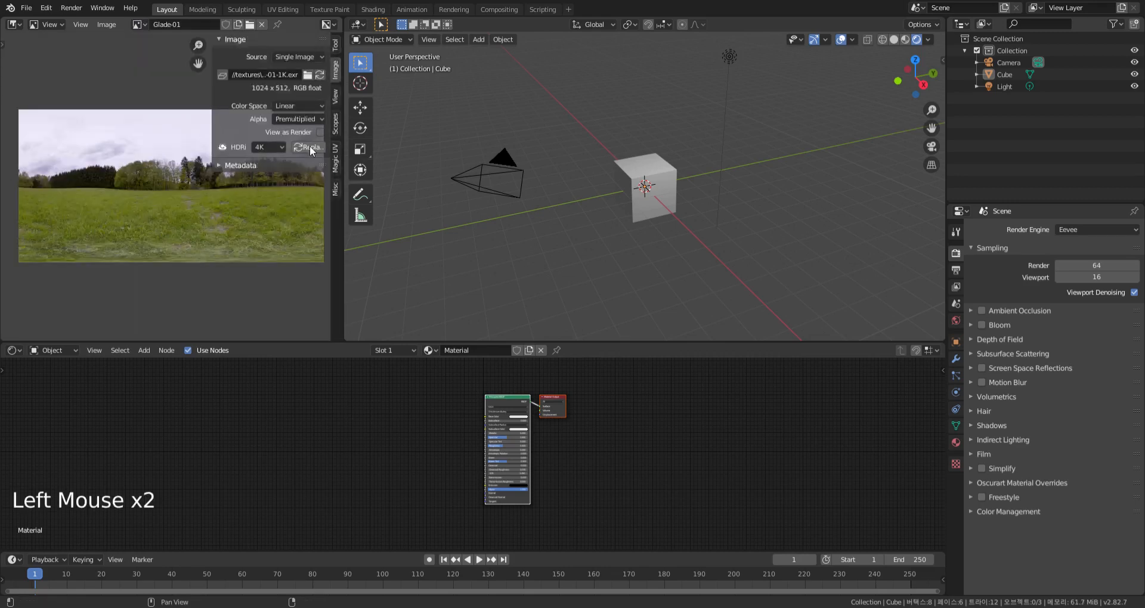
key("n")
key("Home")
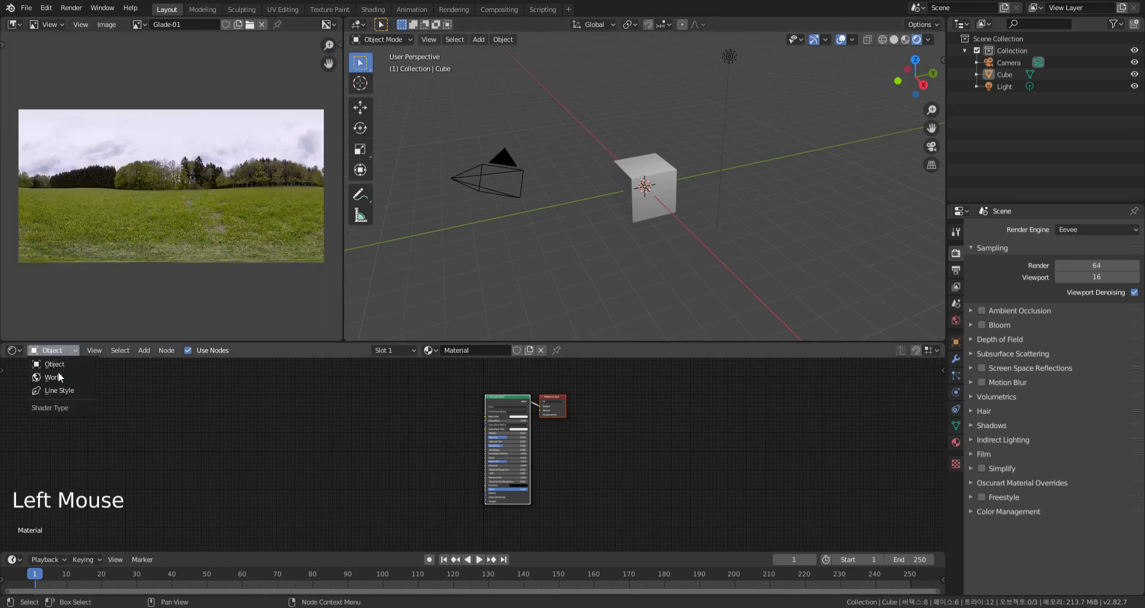
Add an Environment Texture to the world background color and assign the Glade-01 image to it
left_click(52, 377)
left_click(956, 320)
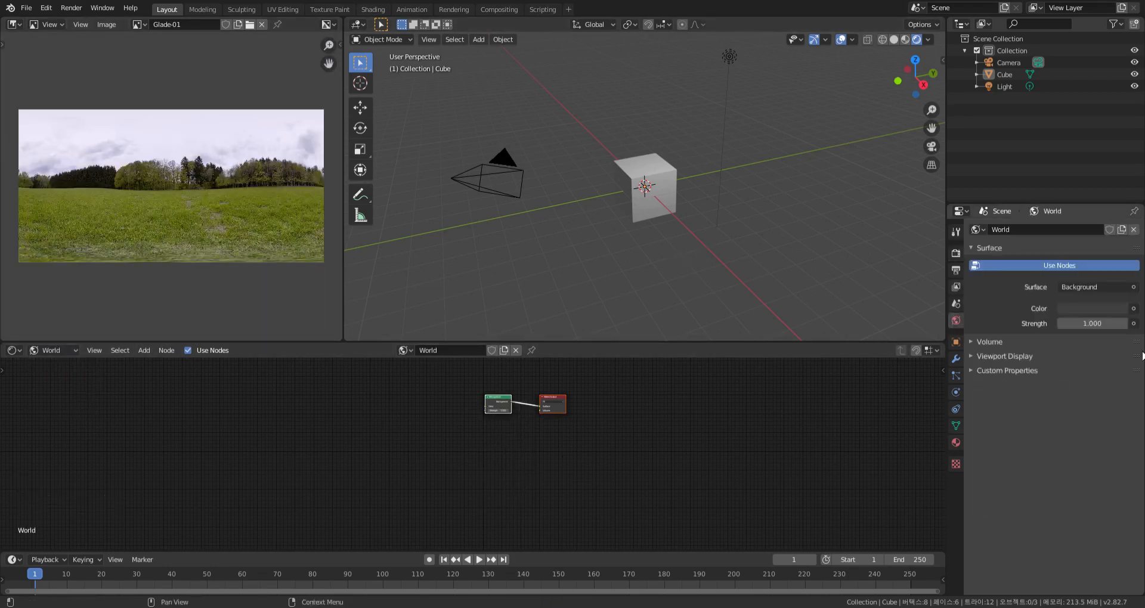
left_click(1135, 314)
left_click(918, 362)
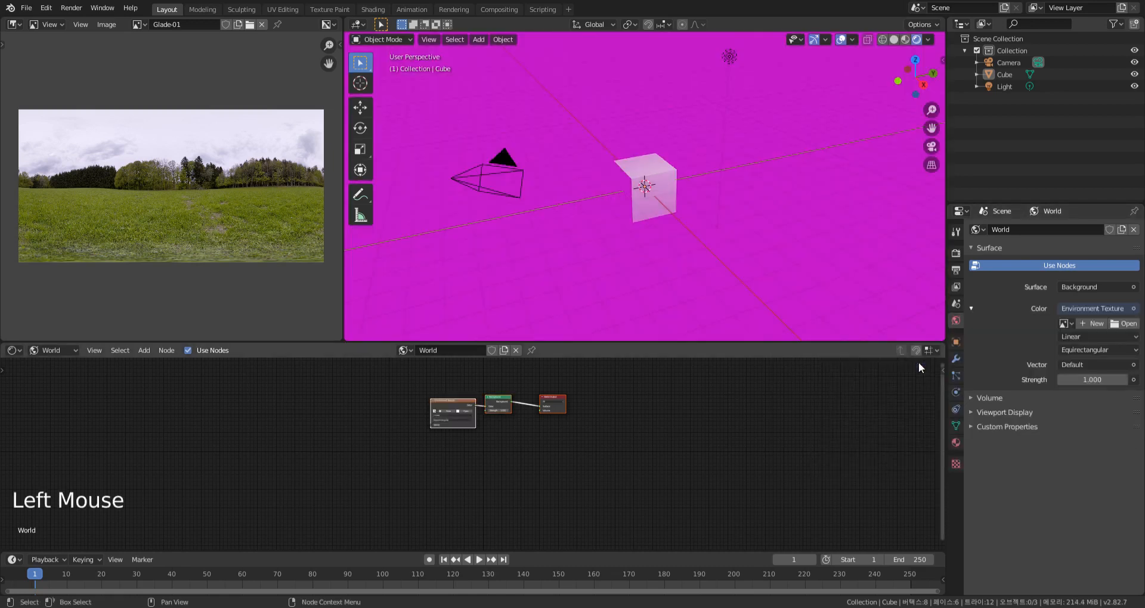
scroll(520, 464, "up", 5)
scroll(520, 463, "up", 1)
middle_click_drag(520, 464, 537, 496)
key("Home")
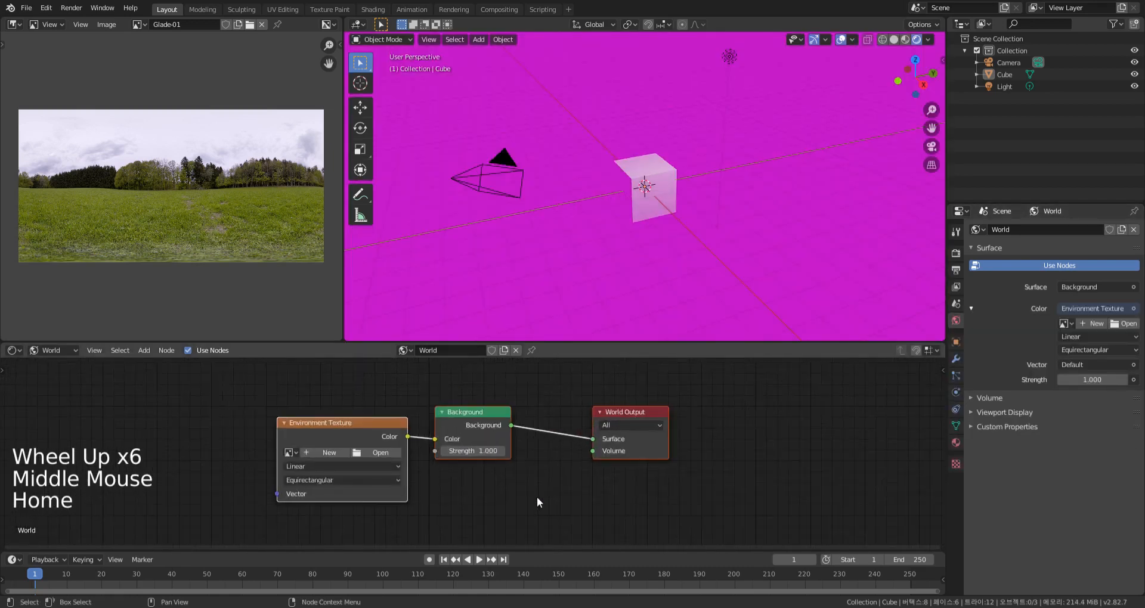
left_click(291, 452)
left_click(307, 470)
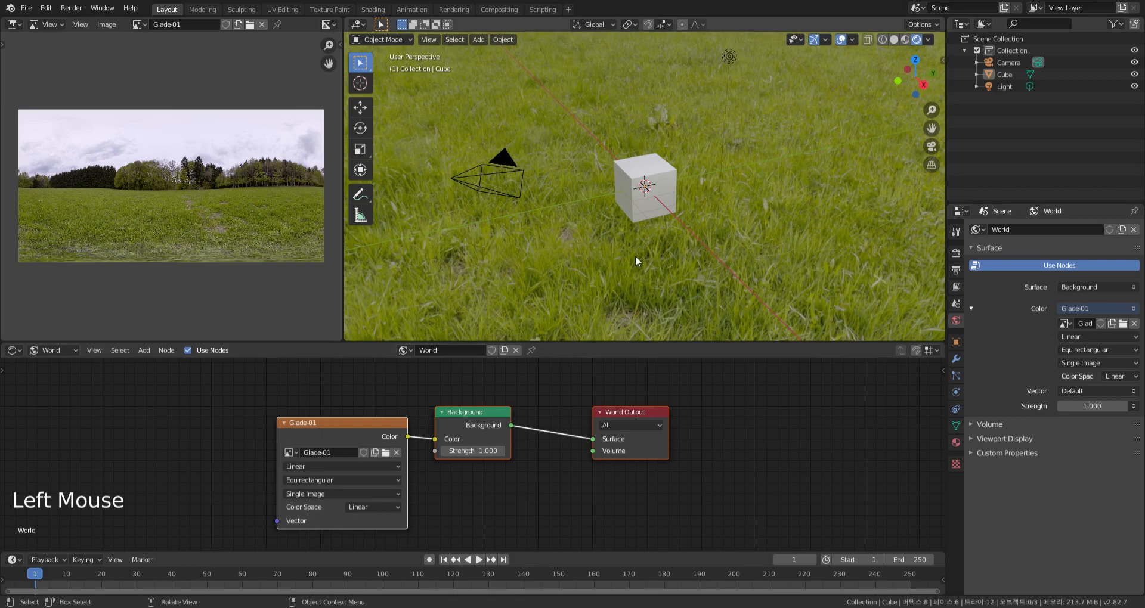
Return the Shader Editor from the world shader to the object material
left_click(70, 351)
left_click(69, 361)
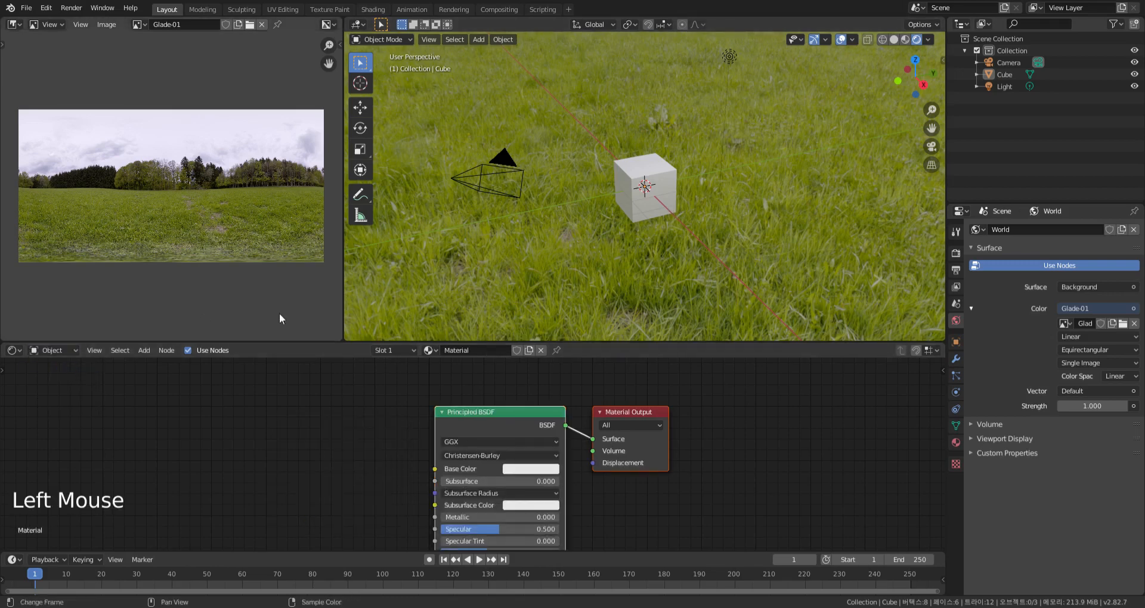
key("Home")
Delete the default cube and add a 2 m plane at the world origin
left_click(678, 184)
key("x")
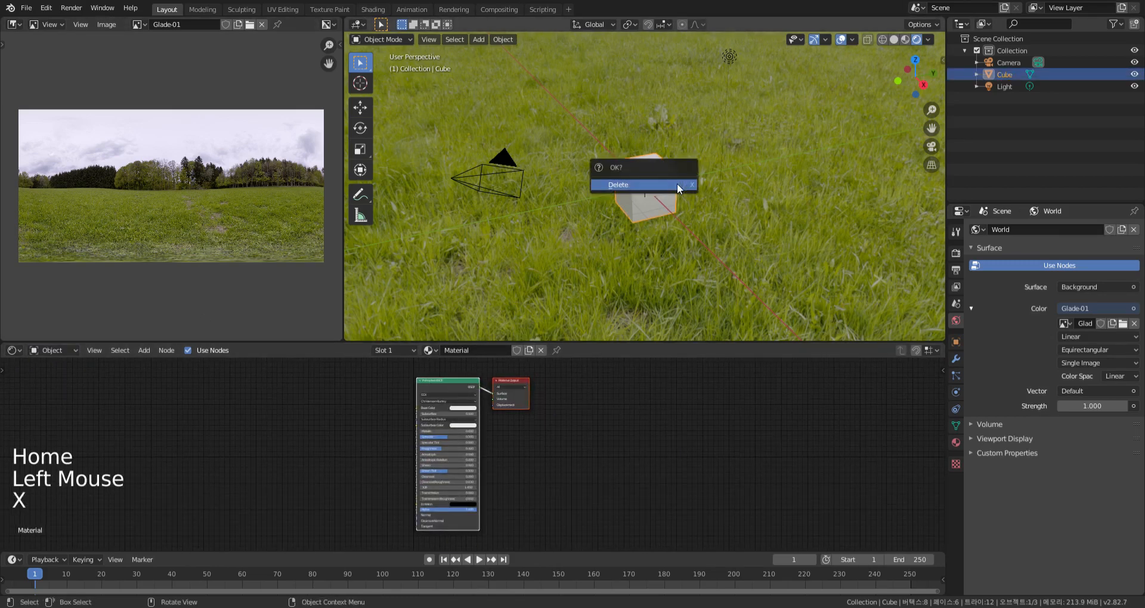
left_click(678, 183)
key("shift+a")
mouse_move(677, 184)
left_click(720, 185)
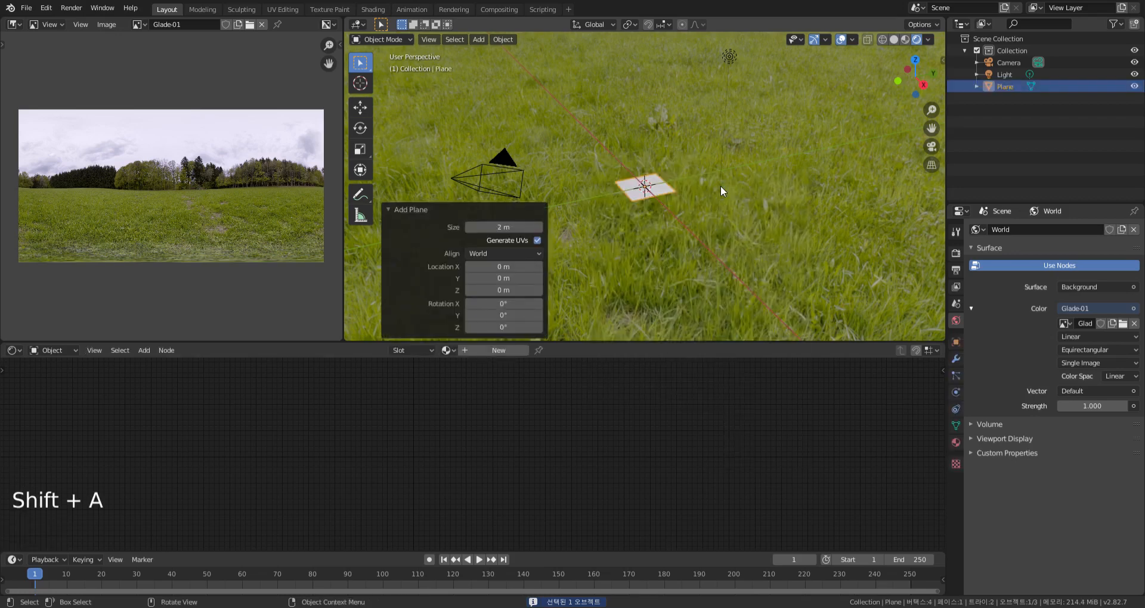
left_click(720, 185)
Frame the plane in top view and create a new material for it
key("KP_7")
left_click(614, 138)
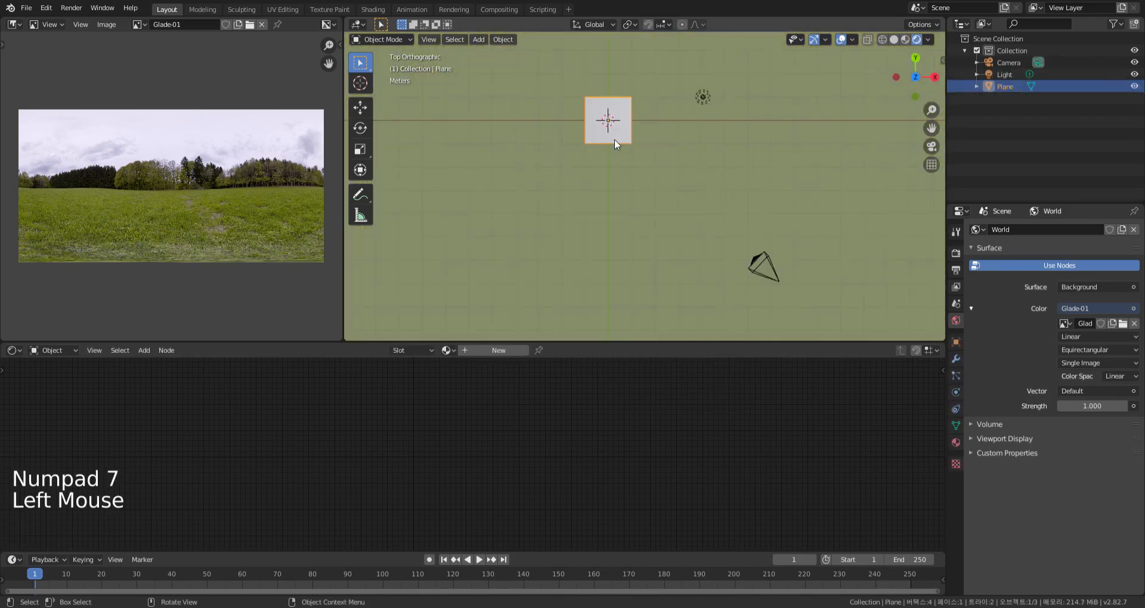
key("KP_Decimal")
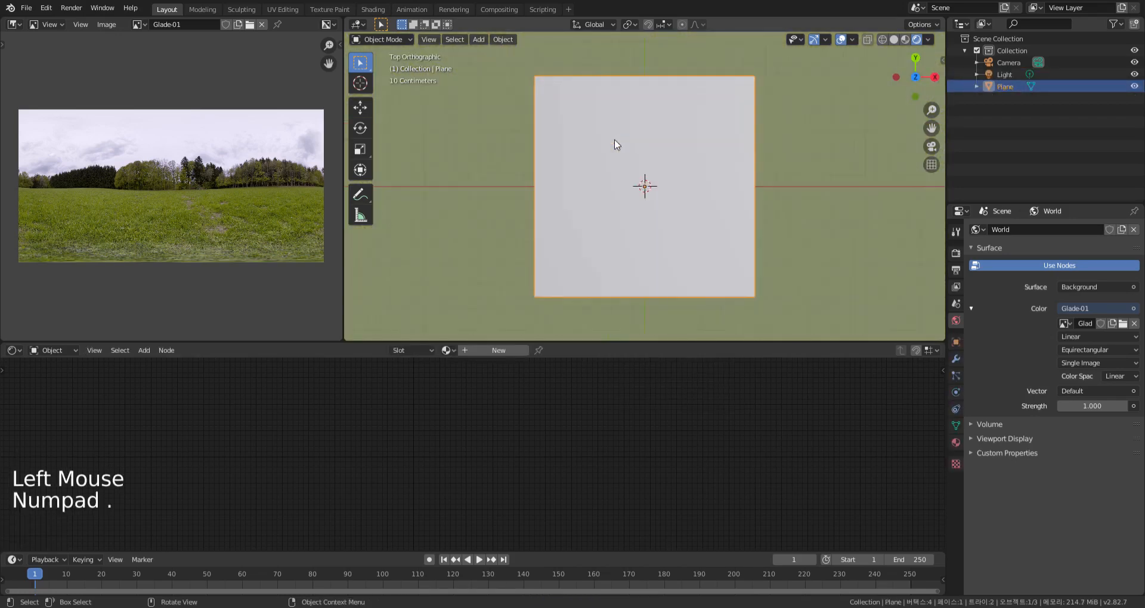
left_click(503, 354)
middle_click_drag(573, 431, 765, 439)
scroll(739, 442, "up", 1)
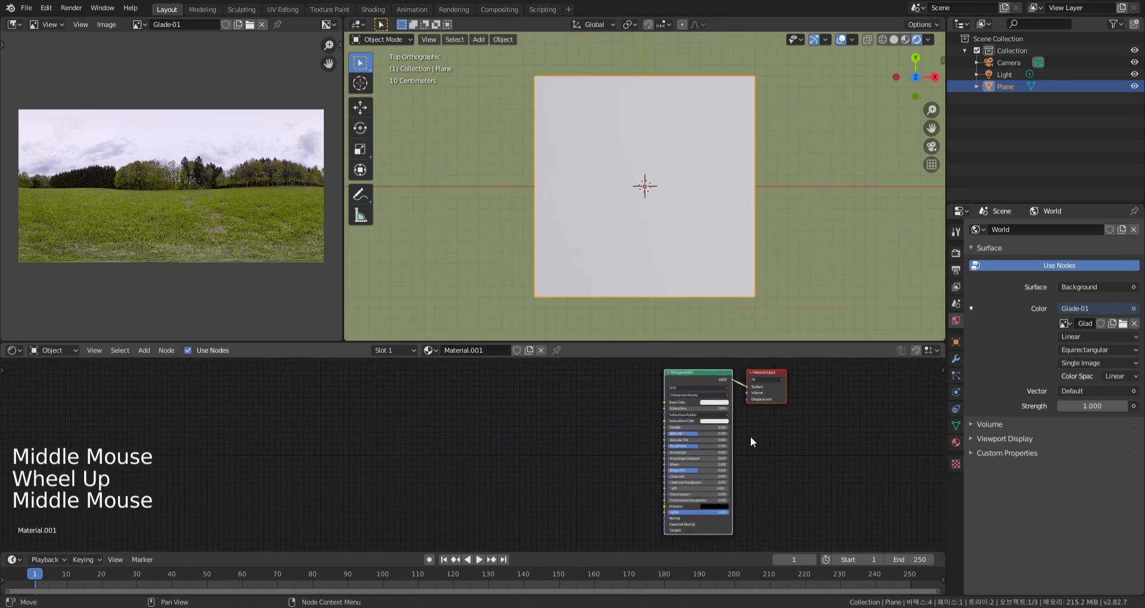
scroll(746, 439, "up", 2)
scroll(732, 438, "down", 1)
Enlarge the Shader Editor area and leave free space in front of the Principled BSDF node
left_click_drag(454, 344, 481, 288)
scroll(434, 416, "down", 1)
middle_click_drag(434, 417, 398, 413)
scroll(467, 406, "up", 1)
middle_click_drag(467, 406, 525, 428)
scroll(525, 427, "down", 3)
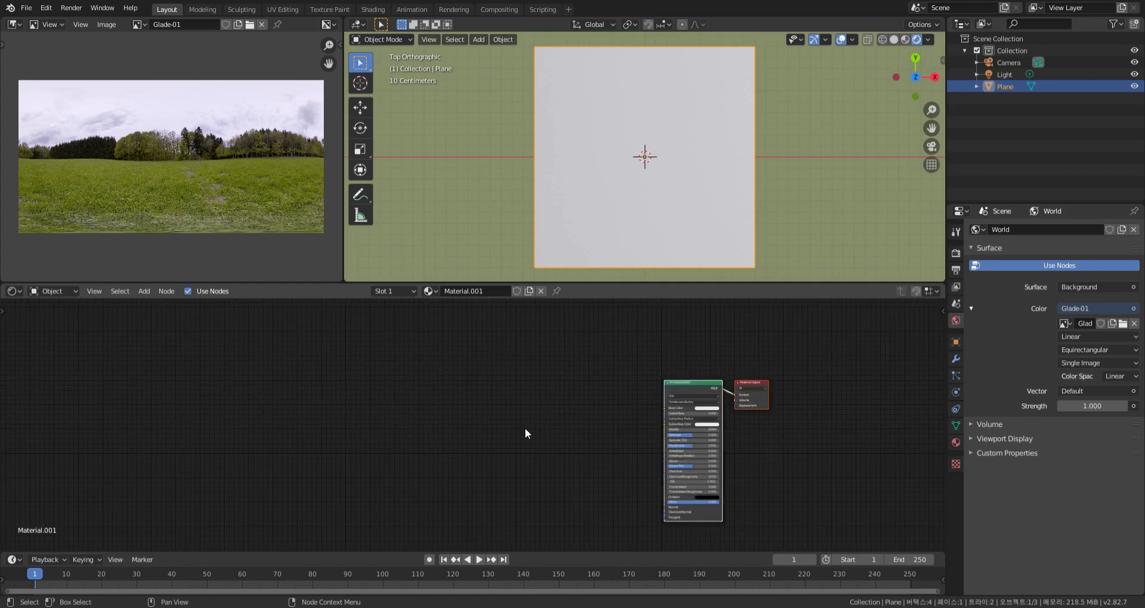
Add a Noise Texture node in front of the Principled BSDF and preview its Fac output on the plane
key("shift+a")
mouse_move(525, 427)
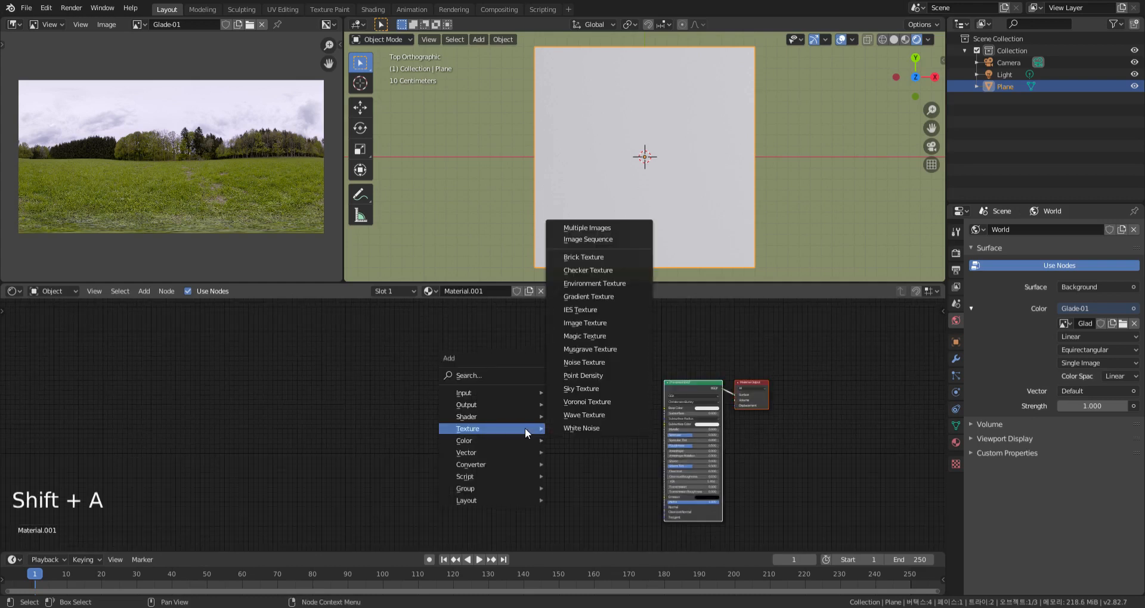
left_click(578, 360)
left_click(580, 413)
scroll(603, 404, "up", 9)
middle_click_drag(602, 405, 471, 412)
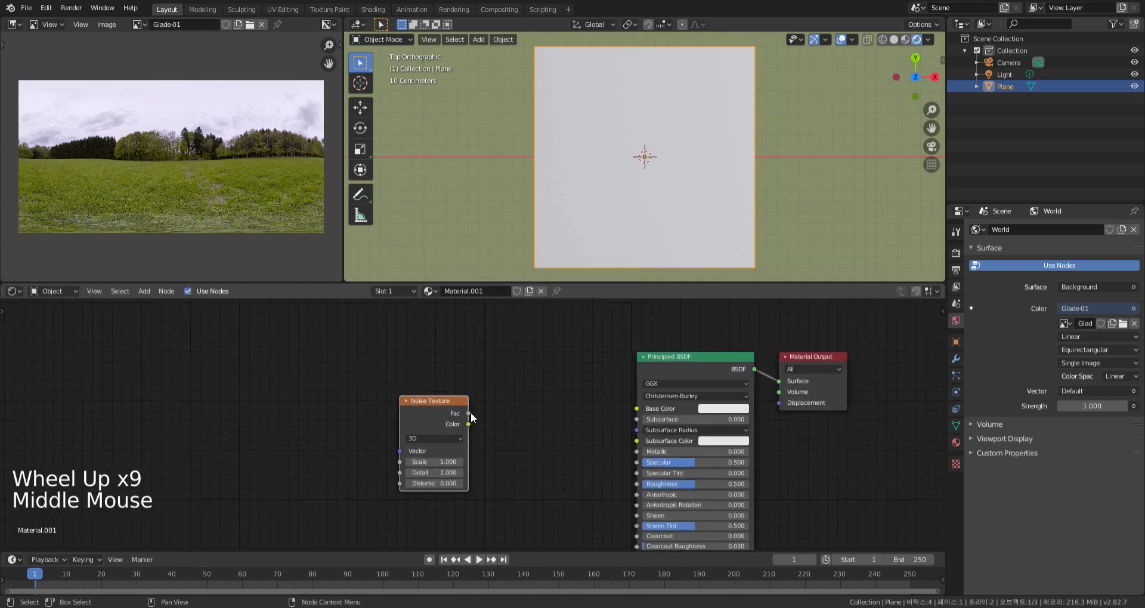
left_click(450, 396, "ctrl+shift")
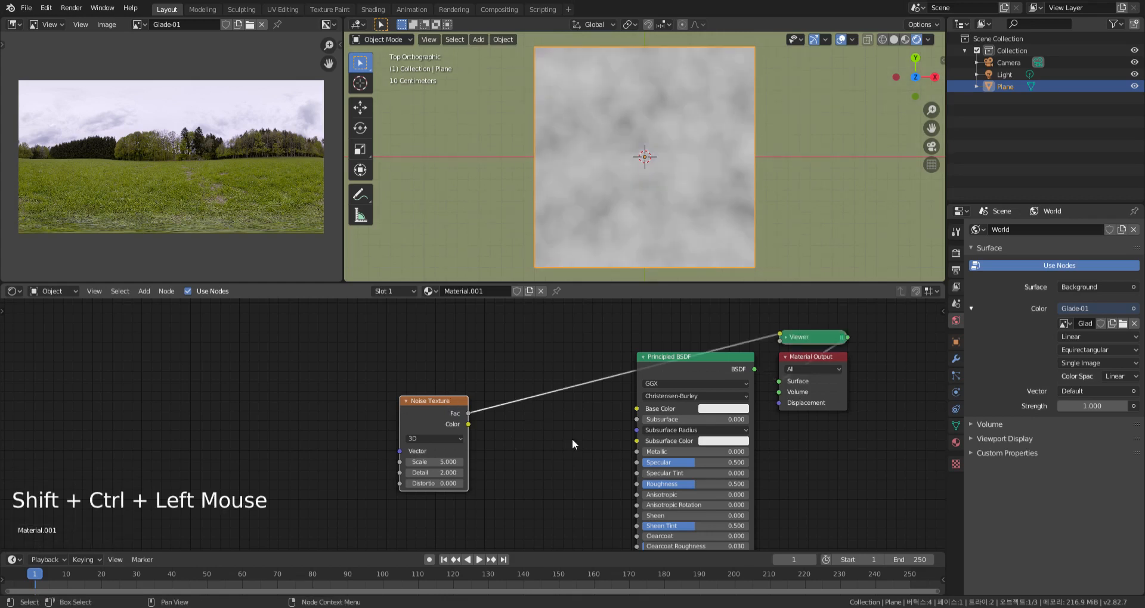
Set the Noise Texture to Scale 9, Detail 5 and Distortion 1.5
scroll(499, 451, "up", 6)
middle_click_drag(498, 450, 582, 440)
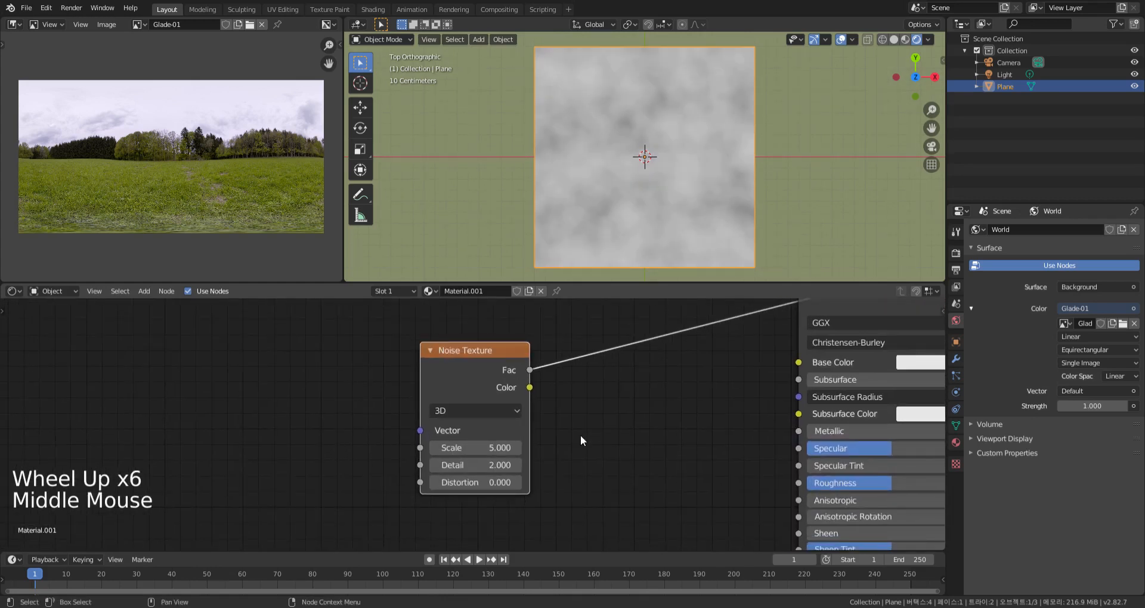
left_click_drag(471, 448, 545, 482)
left_click(507, 483)
key("Return")
left_click_drag(518, 466, 453, 466)
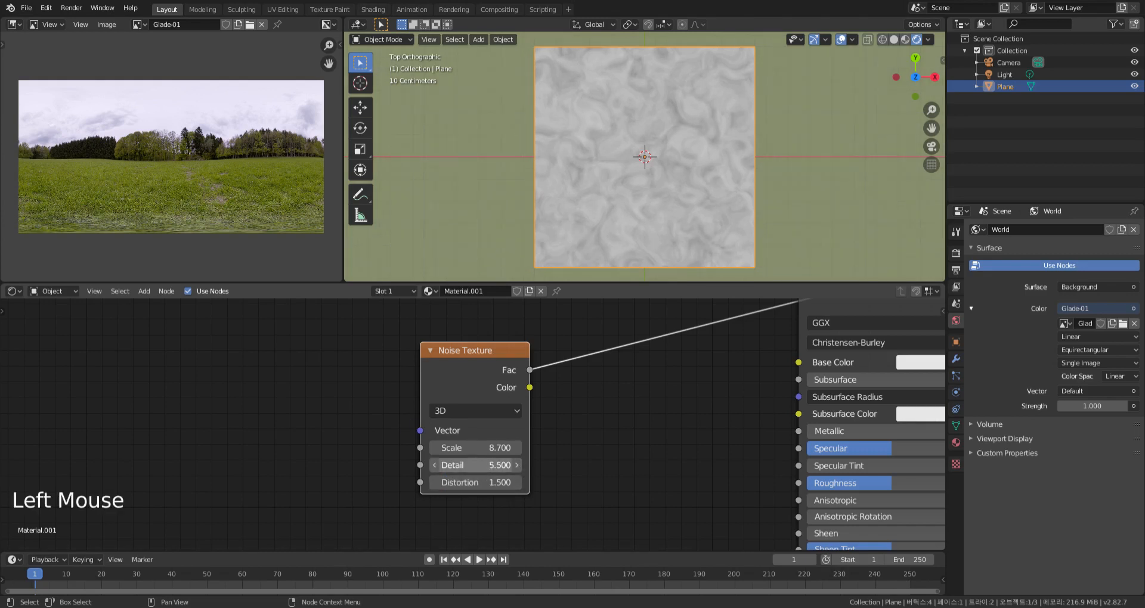
left_click(499, 465)
type("5")
mouse_move(513, 448)
left_mouse_down()
mouse_move(532, 448)
mouse_move(513, 448)
left_mouse_up()
left_click(508, 455)
type("9")
key("Return")
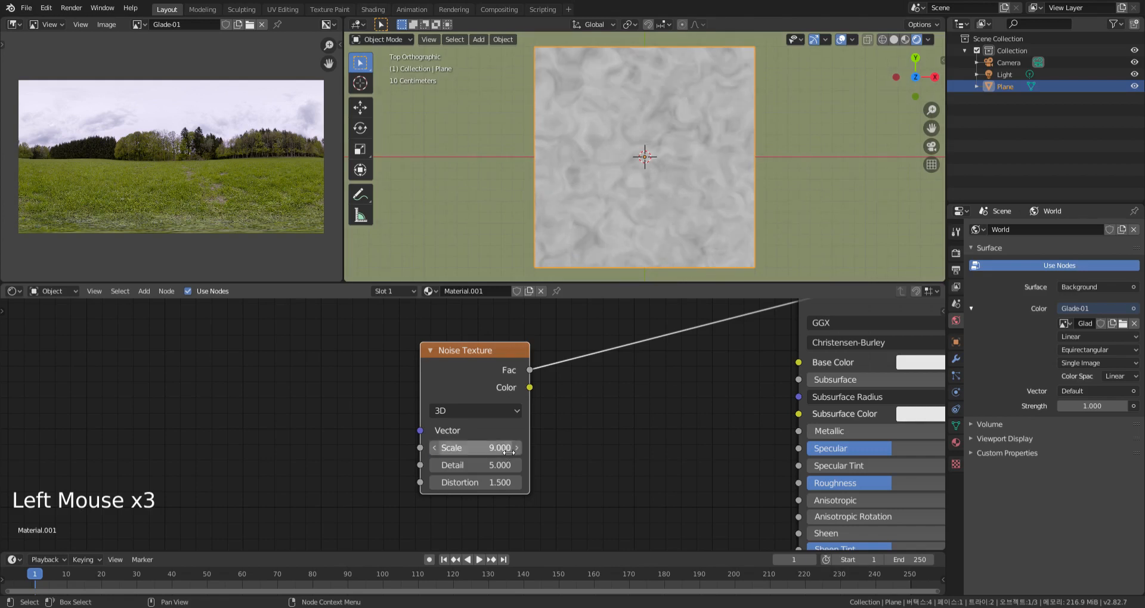
Insert a Musgrave Texture node into the link between the Noise Texture's Fac output and the Viewer
middle_click_drag(620, 431, 429, 479)
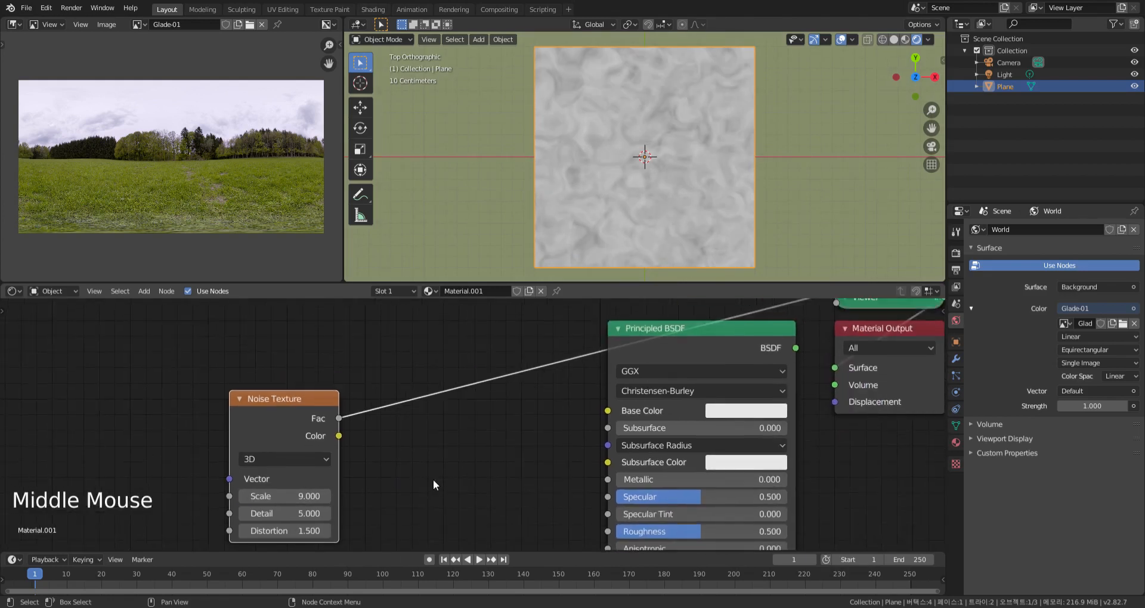
key("shift+a")
mouse_move(435, 483)
left_click(493, 401)
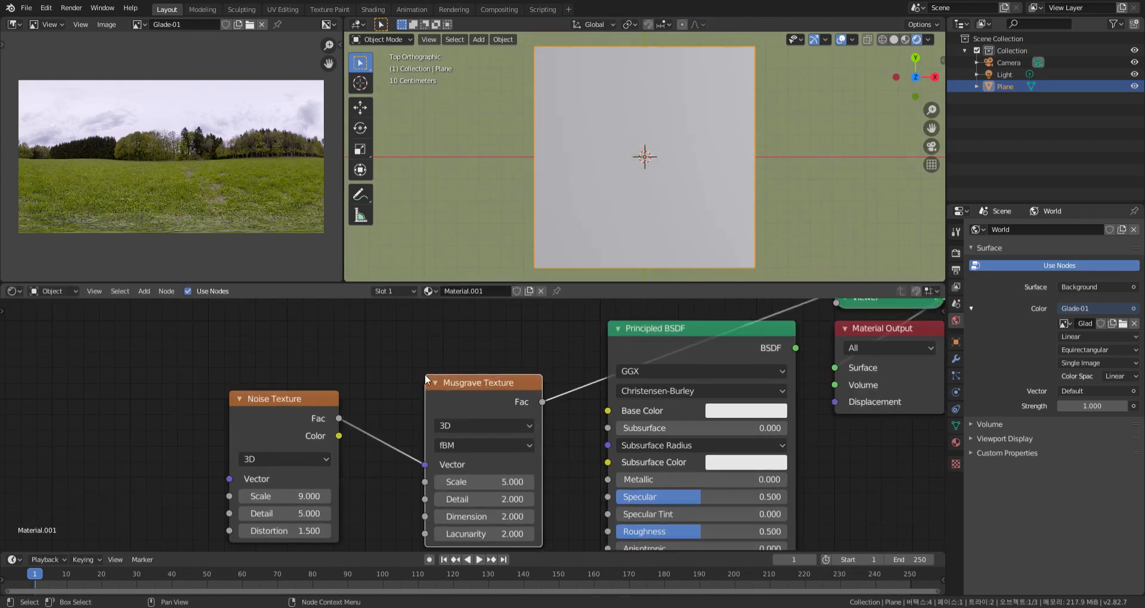
left_click(426, 393)
middle_click_drag(426, 392, 511, 333)
Set the Musgrave Texture to Detail 5, Dimension 0 and Lacunarity 3
mouse_move(566, 422)
left_mouse_down()
mouse_move(596, 422)
mouse_move(566, 422)
left_mouse_up()
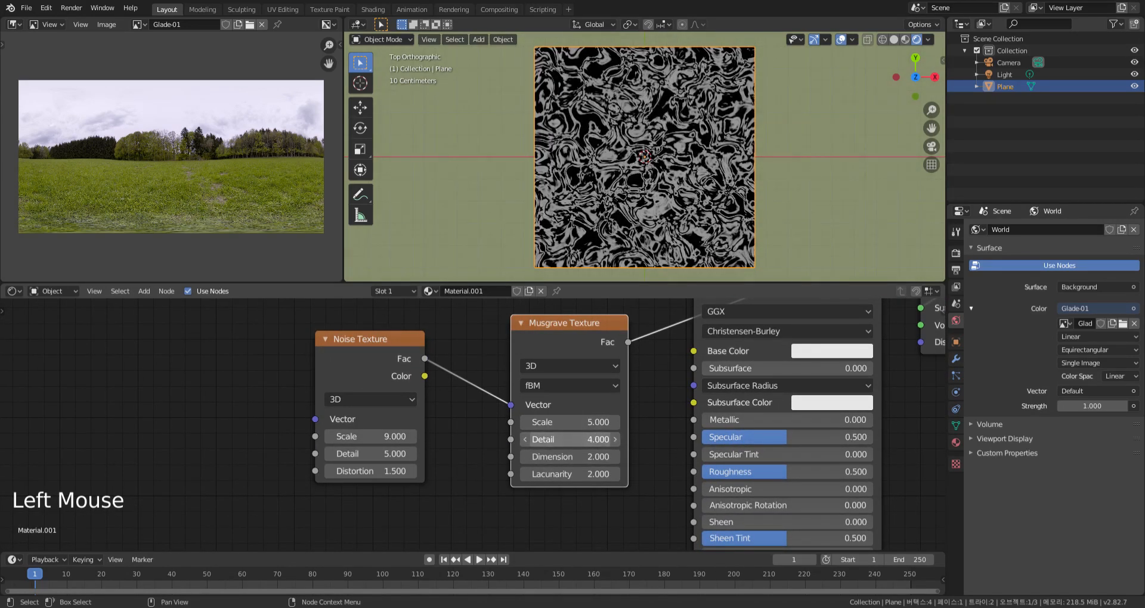
left_click(600, 444)
type("5")
key("Return")
mouse_move(598, 458)
left_mouse_down()
mouse_move(626, 457)
mouse_move(584, 458)
mouse_move(614, 478)
mouse_move(605, 477)
left_mouse_up()
left_click(599, 479)
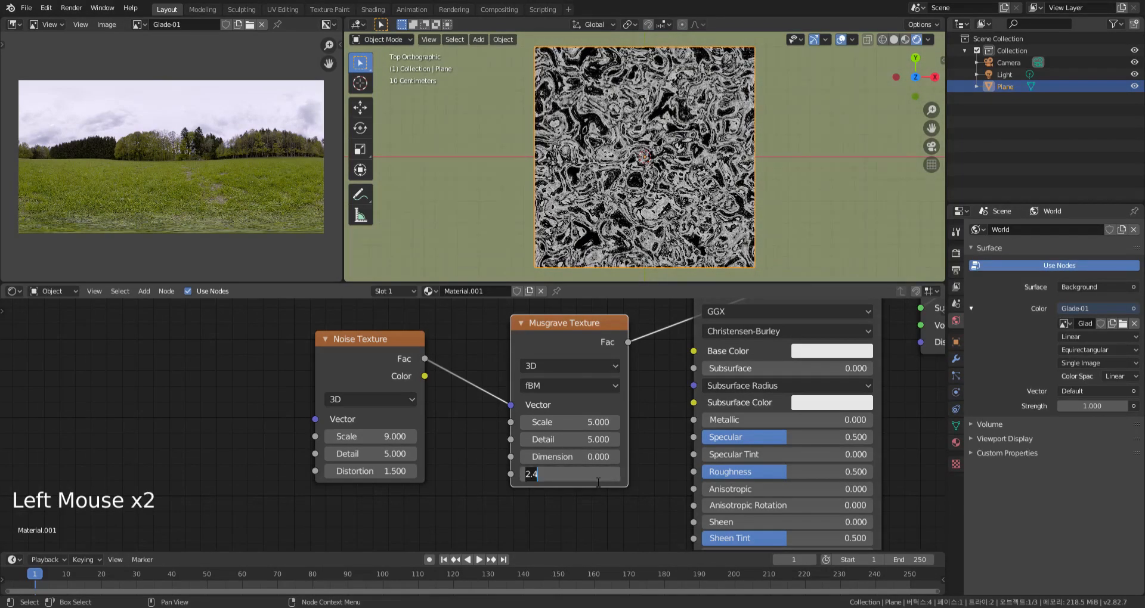
type("3")
key("Return")
Move the Noise Texture and Musgrave Texture nodes farther away from the Principled BSDF to make room between them
middle_click_drag(598, 477, 652, 463)
scroll(617, 492, "down", 10)
middle_click_drag(612, 495, 644, 496)
left_click(606, 404)
left_click_drag(606, 404, 451, 392)
left_click(570, 452)
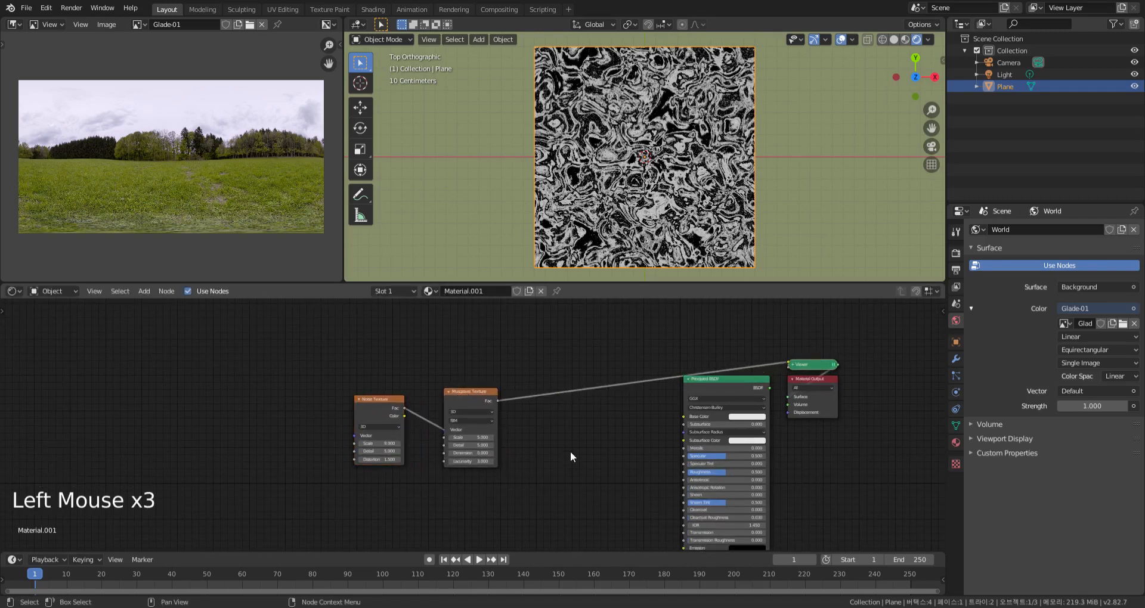
Insert a MixRGB node after the Musgrave Texture and connect the Noise Texture's Fac output to its Color2 input
key("shift+a")
mouse_move(544, 460)
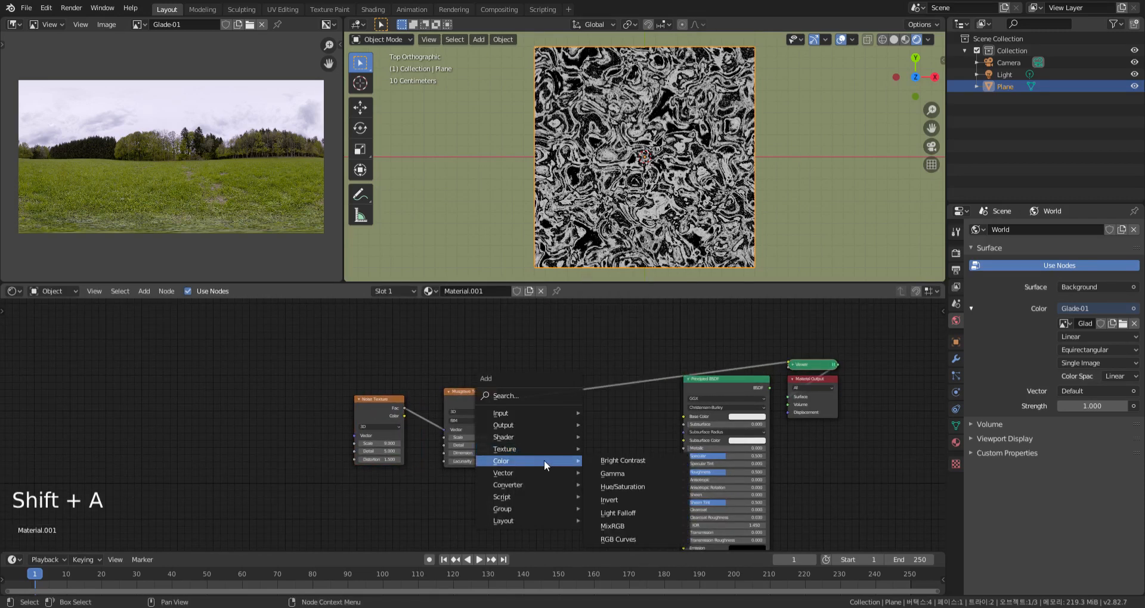
left_click(614, 526)
left_click(586, 471)
middle_click_drag(585, 471, 664, 428)
scroll(617, 439, "up", 2)
left_click_drag(507, 361, 698, 406)
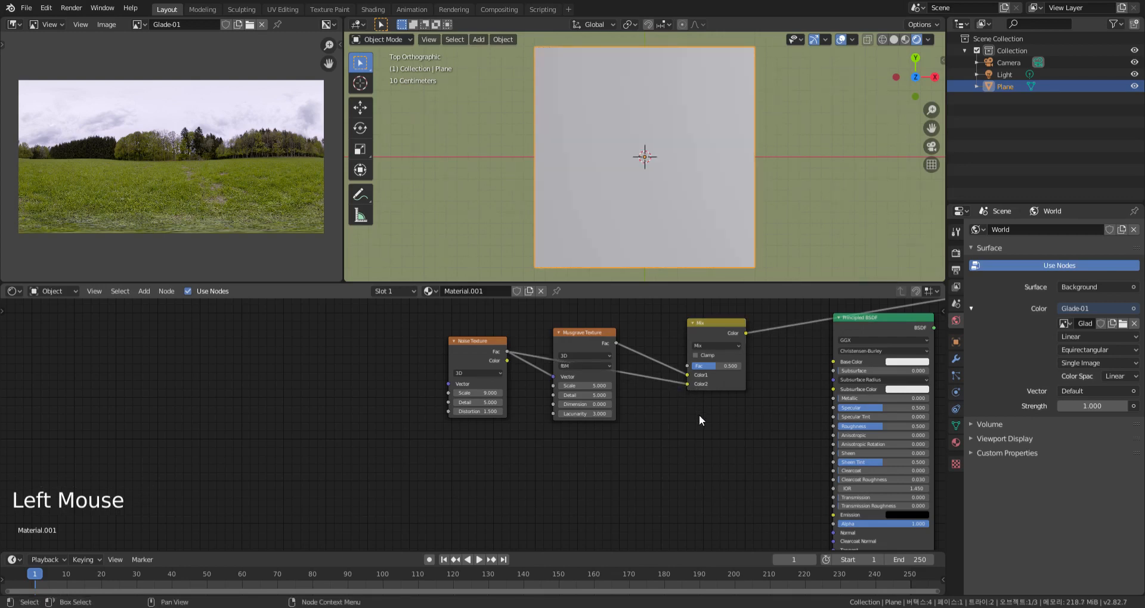
Rearrange the texture nodes and route the Noise Texture's outgoing links through a reroute point placed below the Musgrave Texture
left_click_drag(597, 337, 625, 315)
left_click_drag(487, 347, 466, 343)
right_click_drag(550, 339, 552, 403, "shift")
left_click_drag(466, 341, 485, 357)
left_click(537, 357)
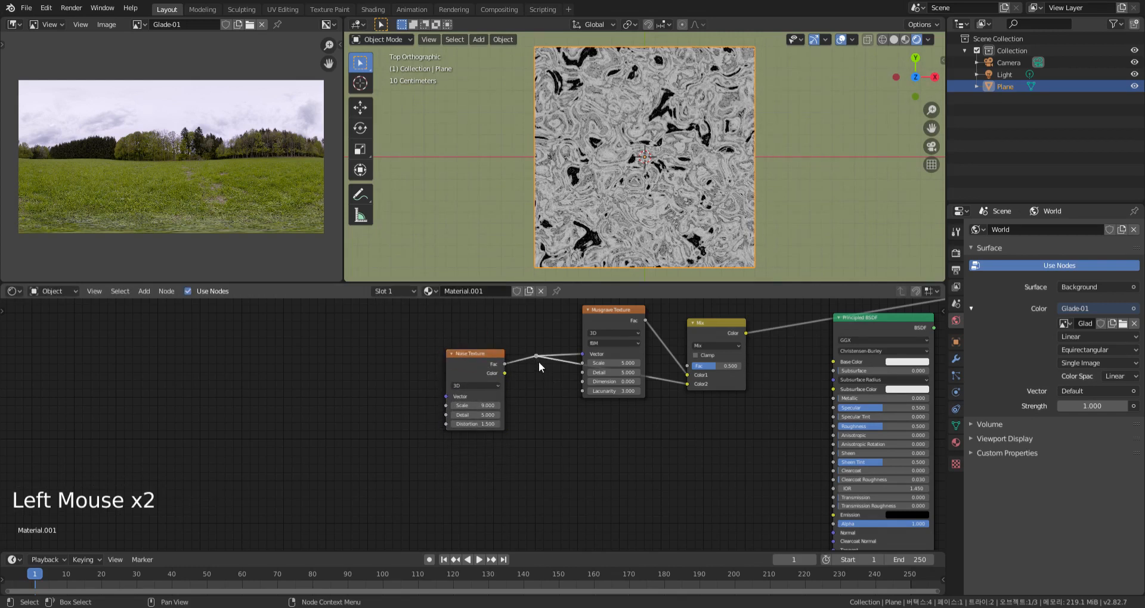
key("g")
left_click(555, 440)
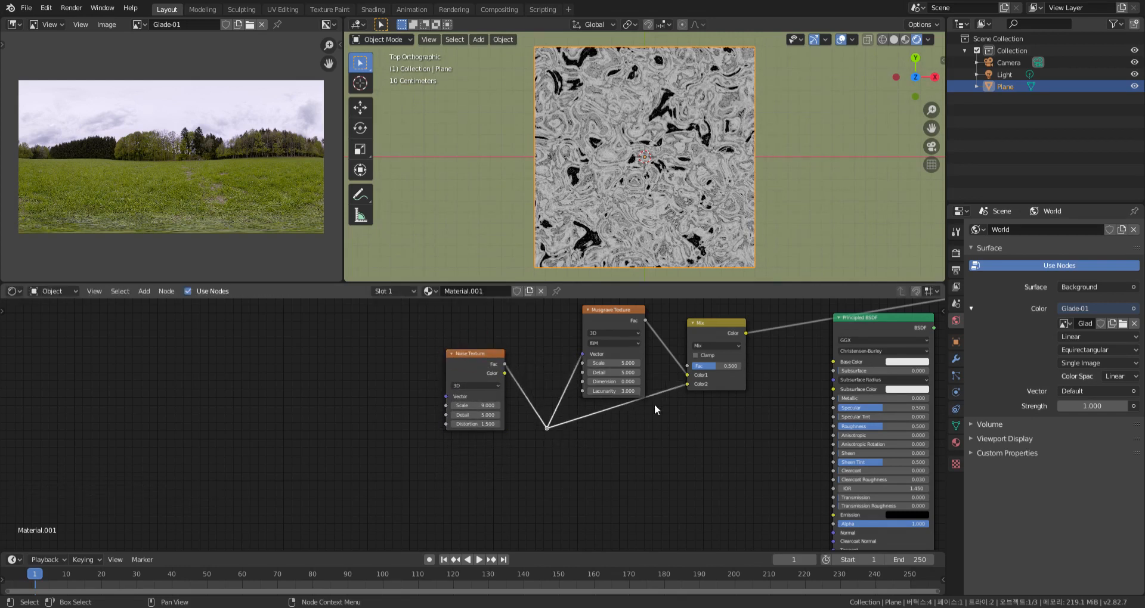
Add a reroute point on the link into the Mix node's Color2 and arrange both reroutes and the Noise Texture neatly
right_click_drag(661, 386, 665, 394, "shift")
left_click(662, 395)
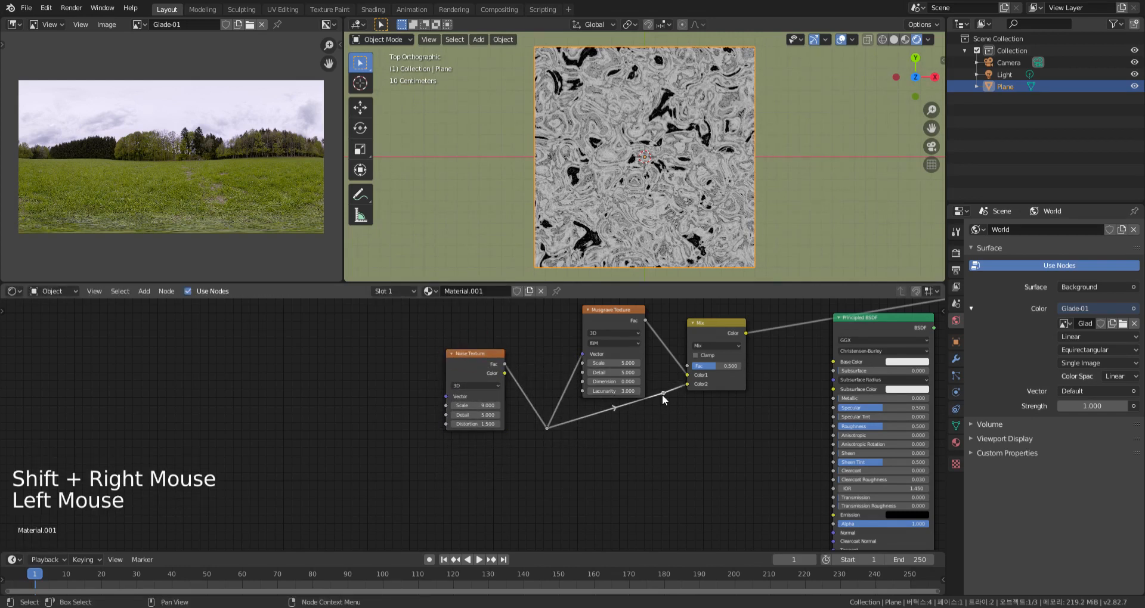
key("g")
left_click(672, 428)
left_click(550, 429)
key("g")
left_click(571, 434)
left_click_drag(485, 354, 520, 339)
Set the Mix node's Fac to 0.8 and adjust the position of the reroute point feeding its Color2 input
scroll(741, 413, "up", 2)
mouse_move(709, 415)
middle_mouse_down()
mouse_move(690, 440)
mouse_move(711, 435)
middle_mouse_up()
scroll(690, 444, "up", 2)
left_click_drag(692, 393, 724, 393)
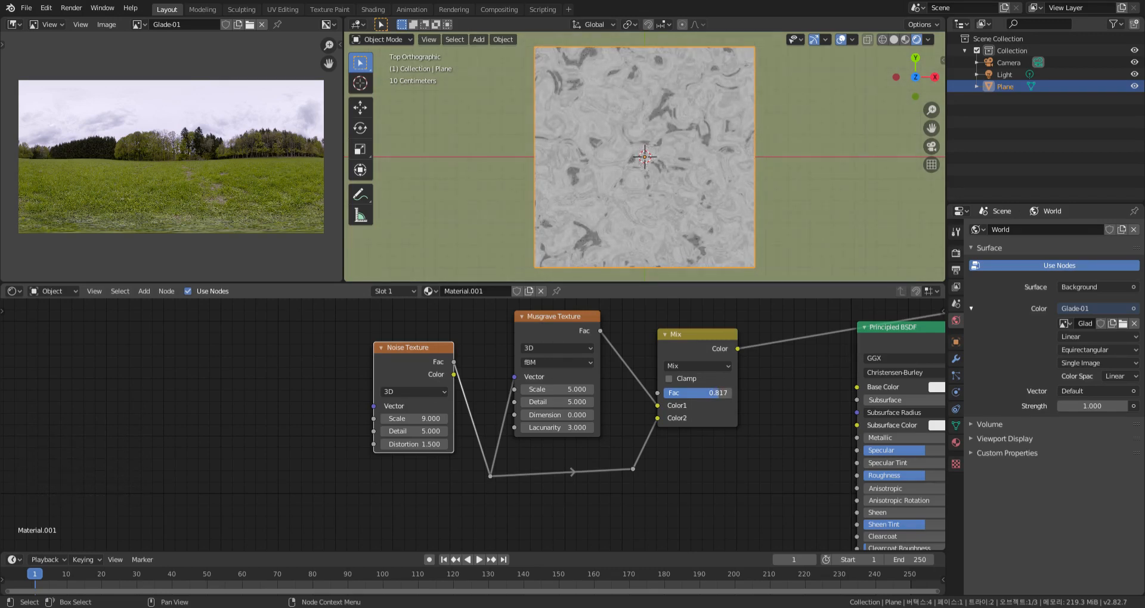
left_click(718, 394)
left_click(632, 468)
left_click(635, 470)
key("g")
scroll(685, 483, "down", 2)
middle_click_drag(685, 483, 781, 497)
left_click(352, 442)
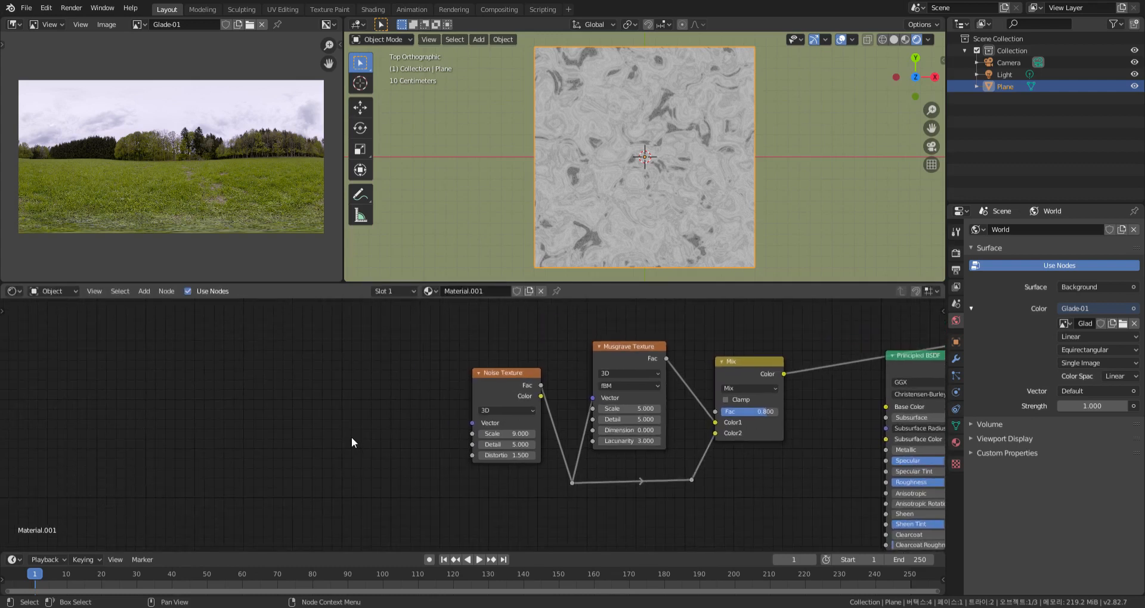
Add a Wave Texture before the Noise Texture, preview it on the plane and set its Scale to 1
middle_click_drag(320, 424, 506, 446)
key("shift+a")
mouse_move(505, 446)
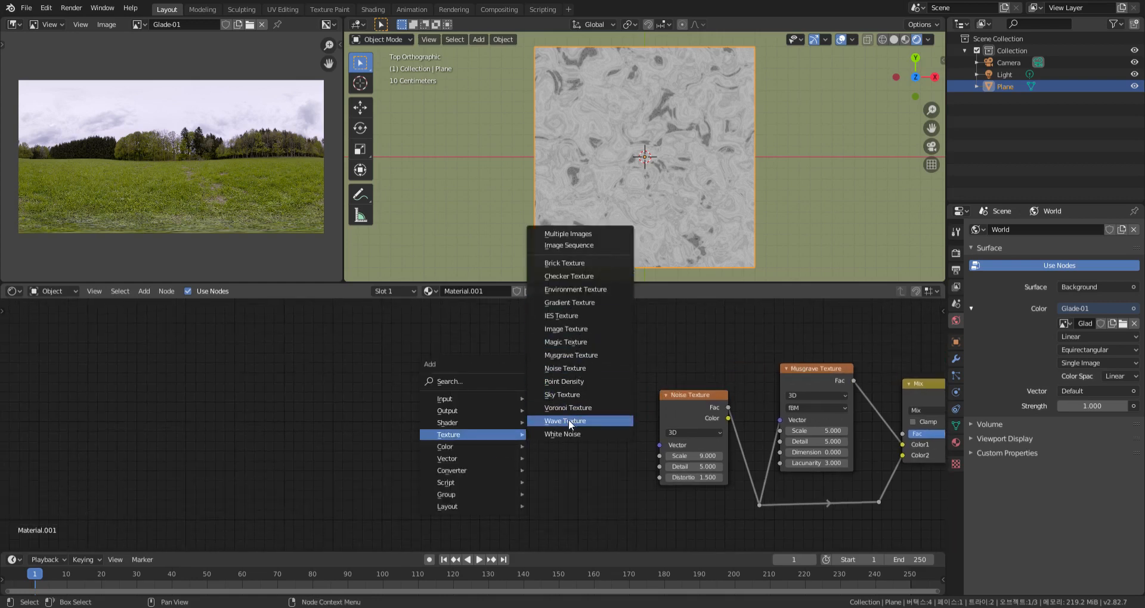
left_click(568, 420)
left_click(488, 381)
left_click(502, 378, "ctrl+shift")
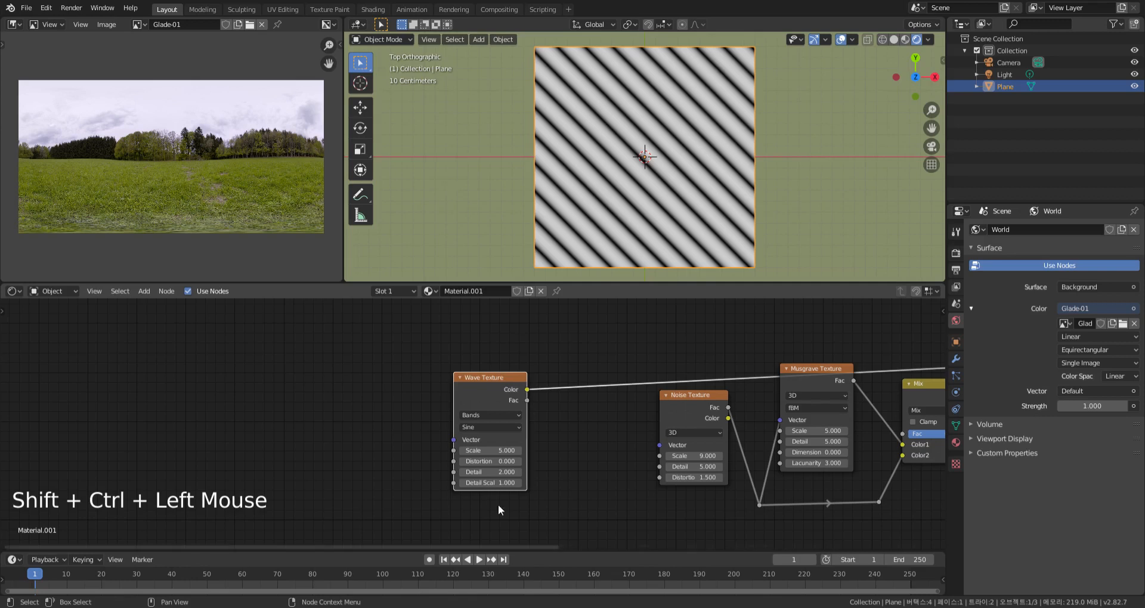
left_click_drag(508, 453, 497, 453)
middle_click_drag(563, 471, 662, 473)
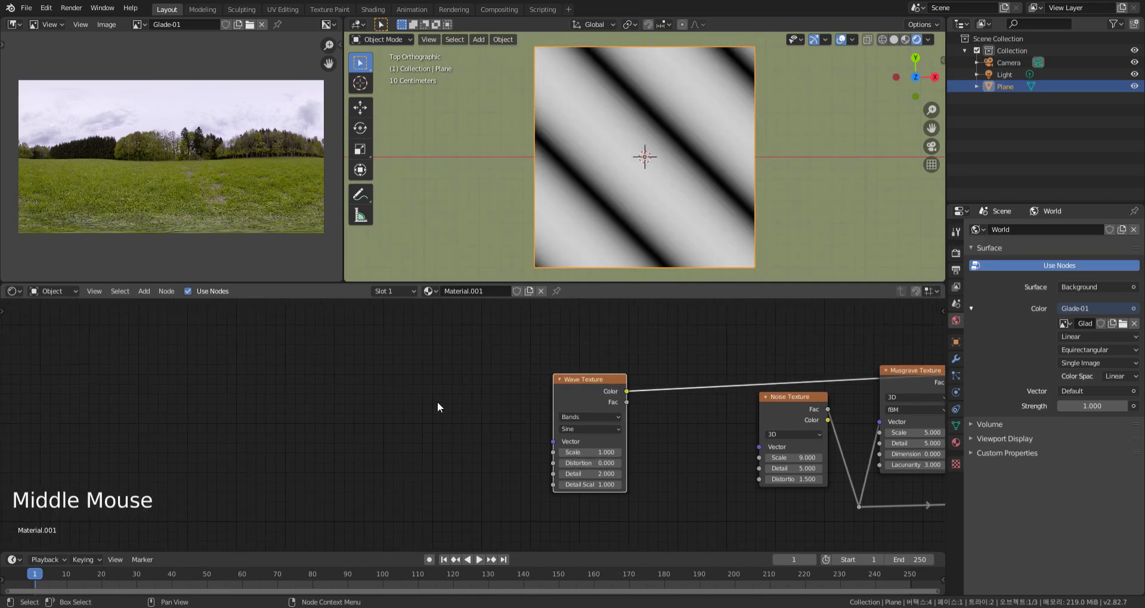
Add Texture Coordinate and Mapping nodes to the Wave Texture and set the Mapping's Z rotation to -45°
key("ctrl+t")
middle_click_drag(386, 414, 490, 399)
left_click_drag(481, 407, 515, 392)
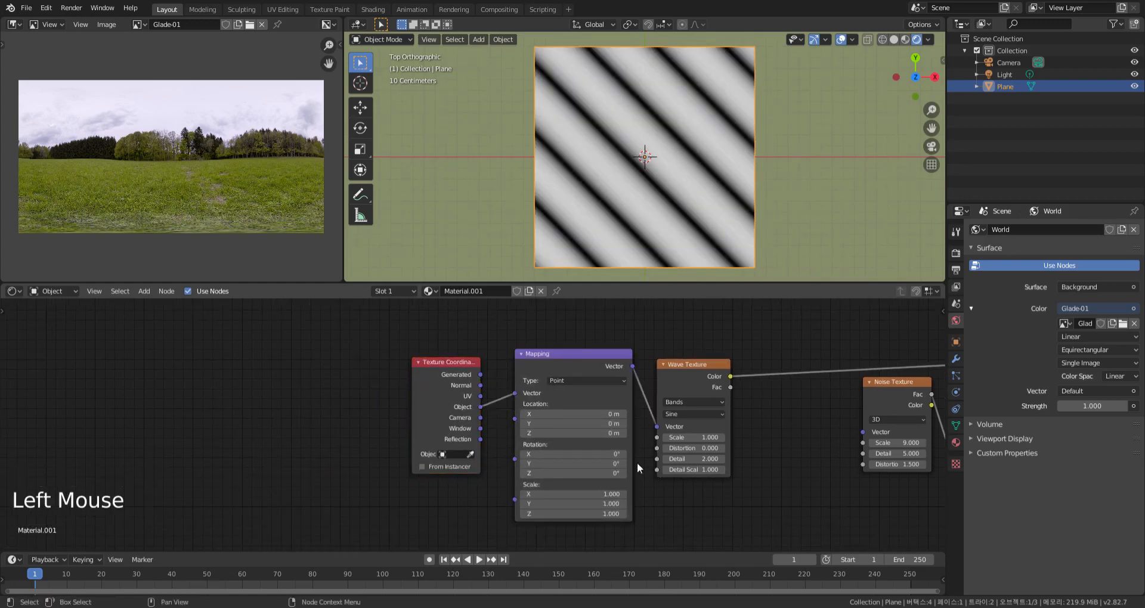
left_click(648, 499)
mouse_move(596, 473)
left_mouse_down()
mouse_move(566, 473)
mouse_move(603, 474)
left_mouse_up()
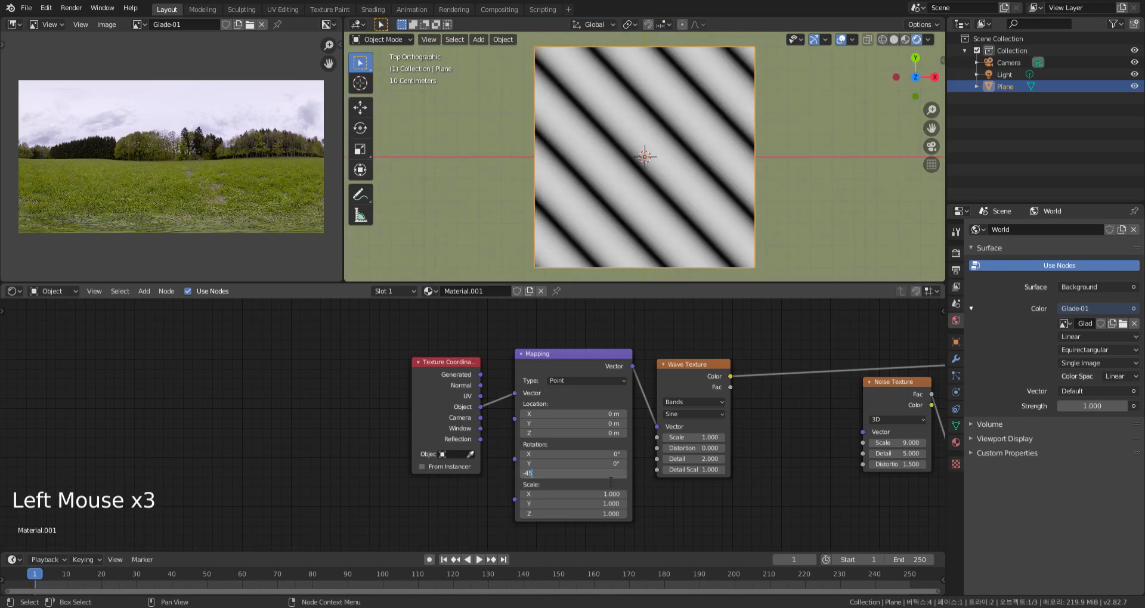
key("Return")
Connect the Wave Texture's Color output to the Noise Texture's Vector input and preview the Musgrave Texture
middle_click_drag(706, 506, 615, 501)
left_click_drag(580, 364, 713, 419)
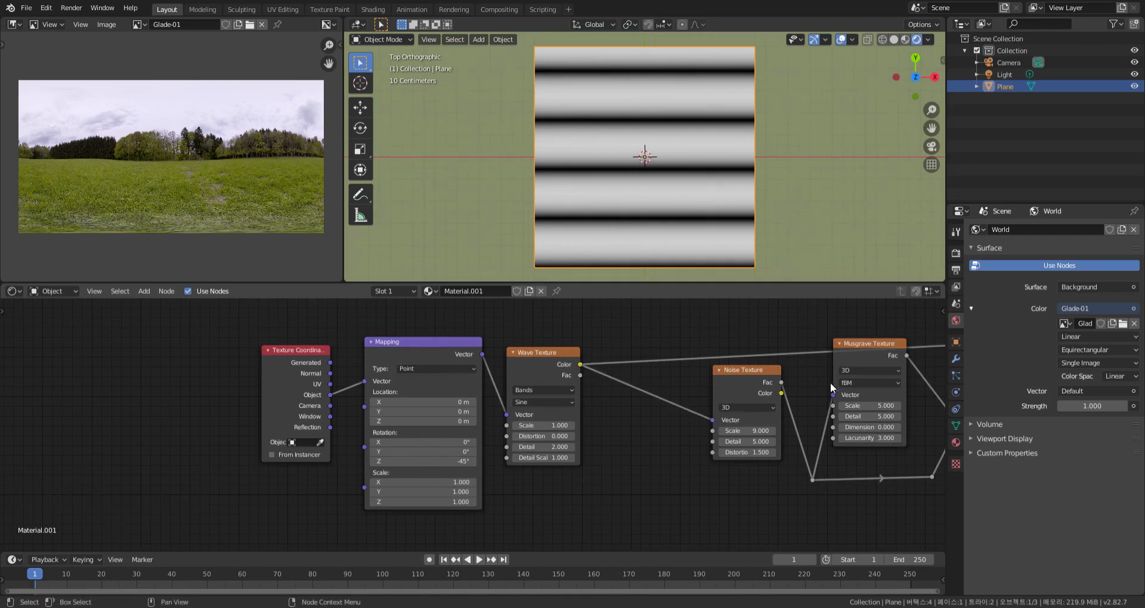
middle_click_drag(784, 341, 663, 339)
left_click(757, 348, "ctrl+shift")
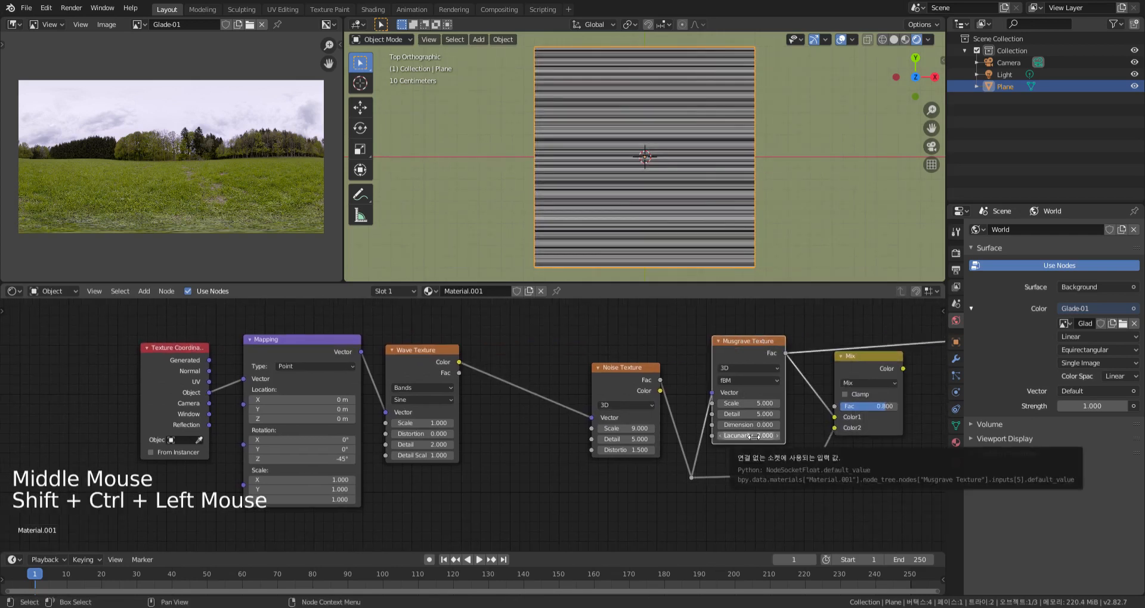
Duplicate the Texture Coordinate and Mapping nodes and place the copies below the originals
middle_click_drag(503, 480, 667, 454)
scroll(667, 454, "down", 2)
scroll(608, 491, "down", 1)
middle_click_drag(571, 506, 613, 498)
scroll(608, 495, "down", 2)
left_click_drag(593, 510, 377, 360)
key("shift+d")
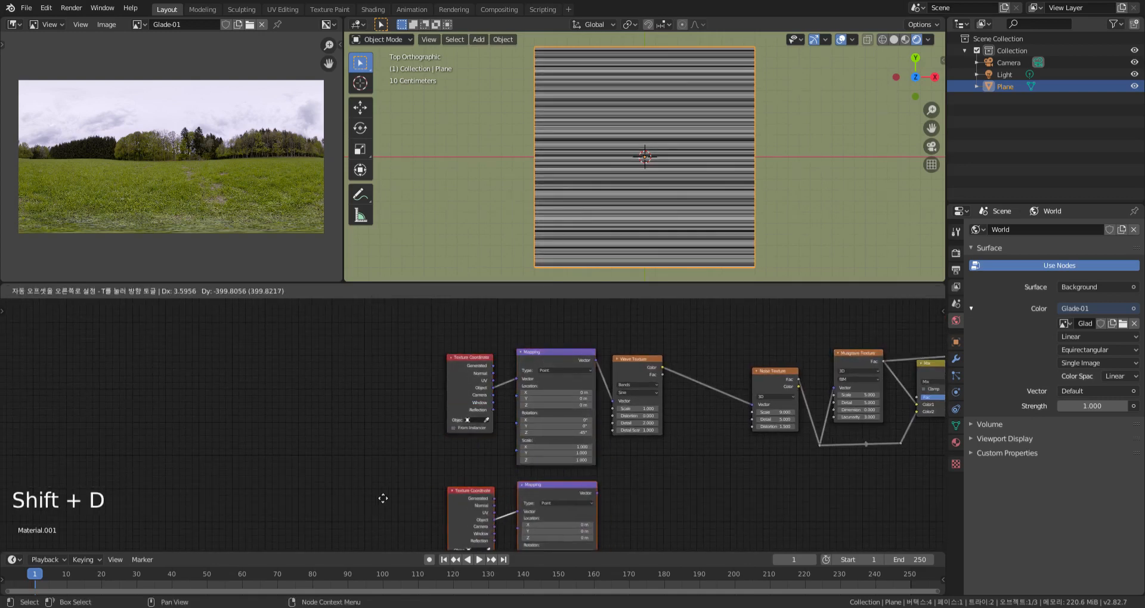
left_click(380, 498)
Insert a MixRGB node between the Wave and Noise Textures and connect the duplicate Mapping's Vector output to its Color2
middle_click_drag(694, 485, 670, 421)
left_click(780, 374)
middle_click_drag(783, 371, 727, 412)
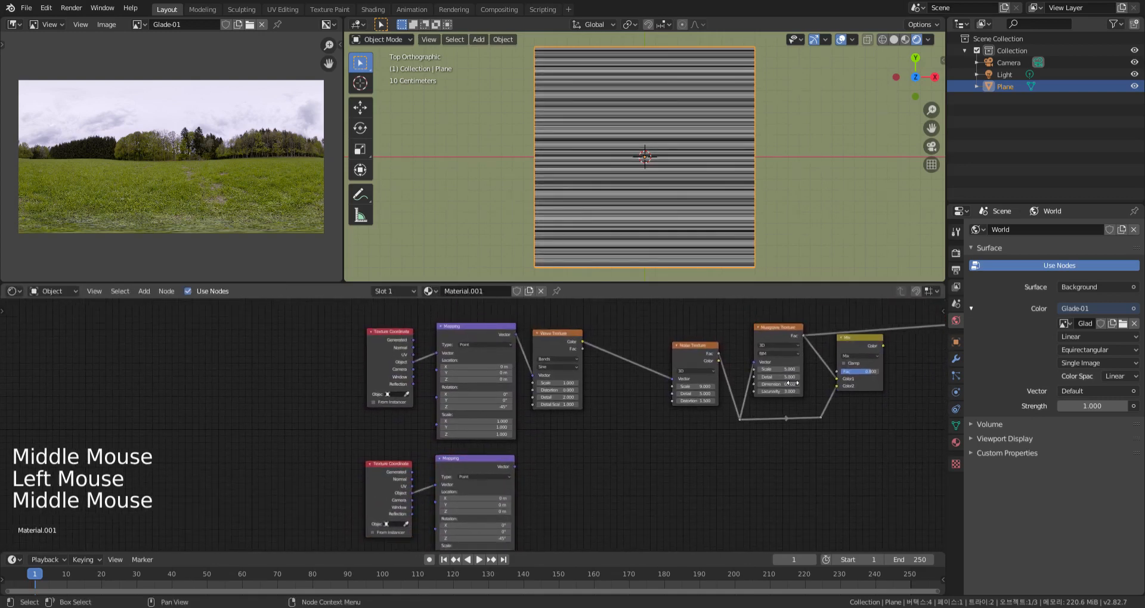
key("shift+a")
mouse_move(542, 477)
left_click(607, 539)
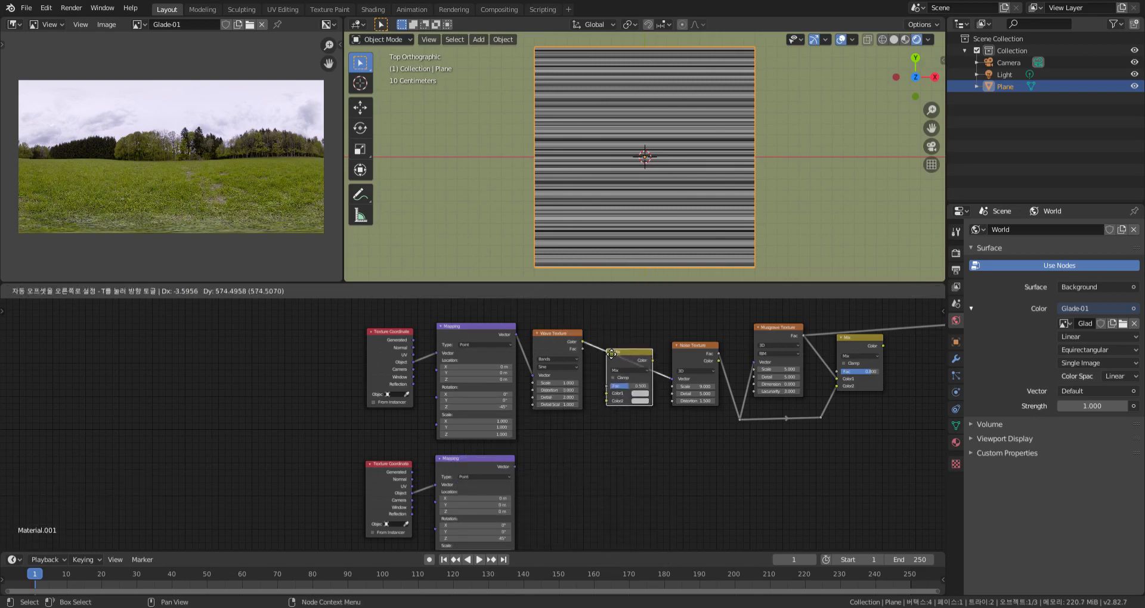
left_click(611, 353)
left_click_drag(514, 466, 608, 400)
Reset the duplicate Mapping's rotation to 0° and set the Fac of the Mix before the Noise Texture to 0.3
middle_click_drag(513, 514, 596, 429)
scroll(566, 417, "up", 8)
key("BackSpace")
scroll(608, 434, "down", 7)
middle_click_drag(596, 429, 596, 443)
scroll(588, 424, "up", 2)
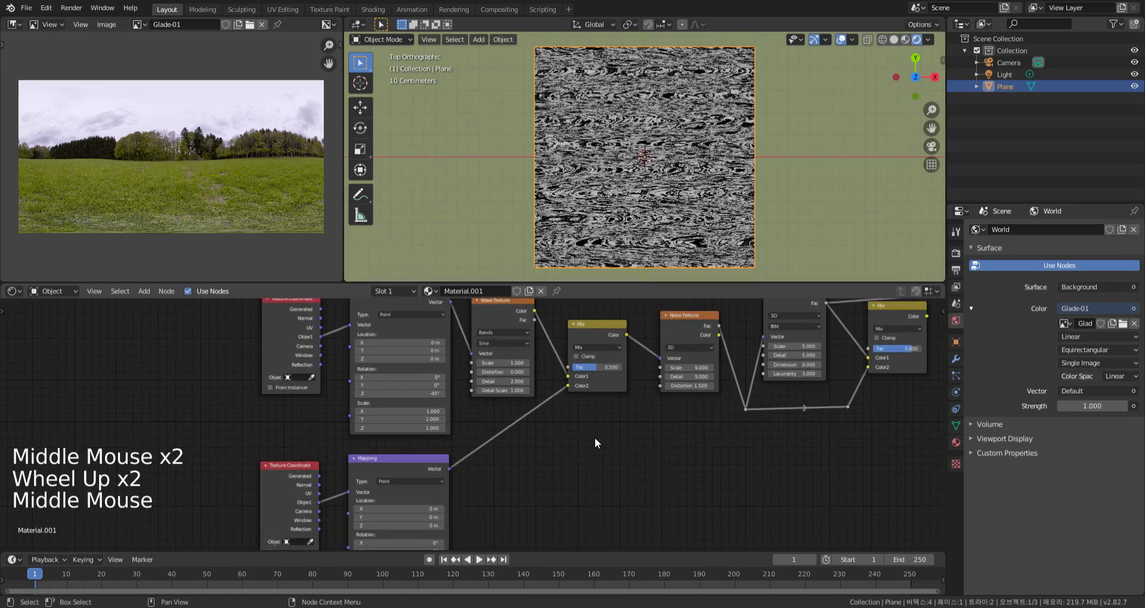
left_click_drag(602, 367, 589, 366)
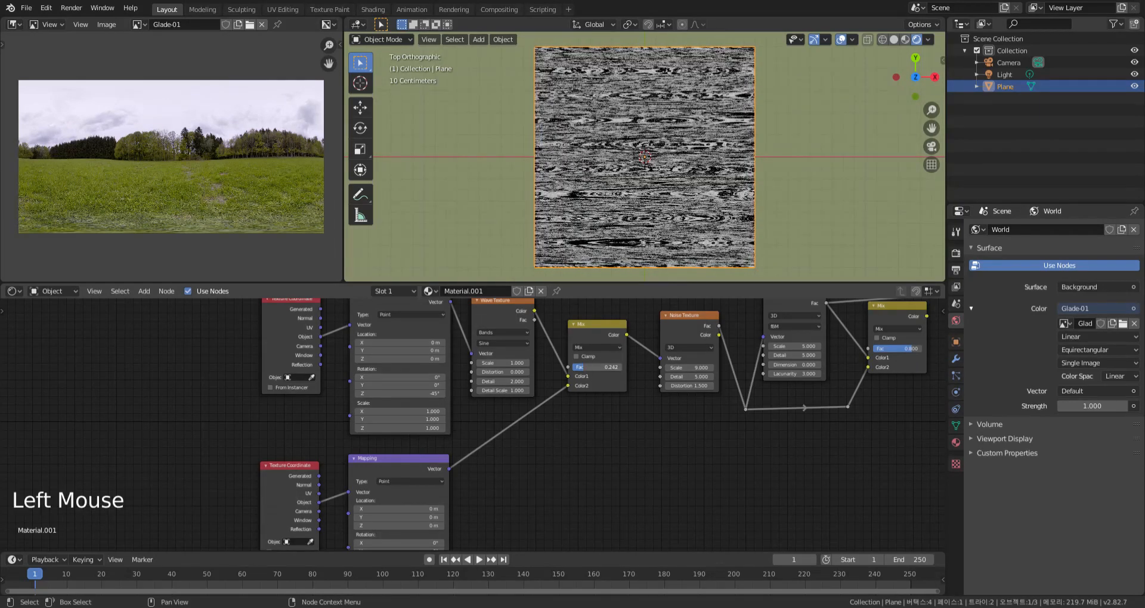
key("Return")
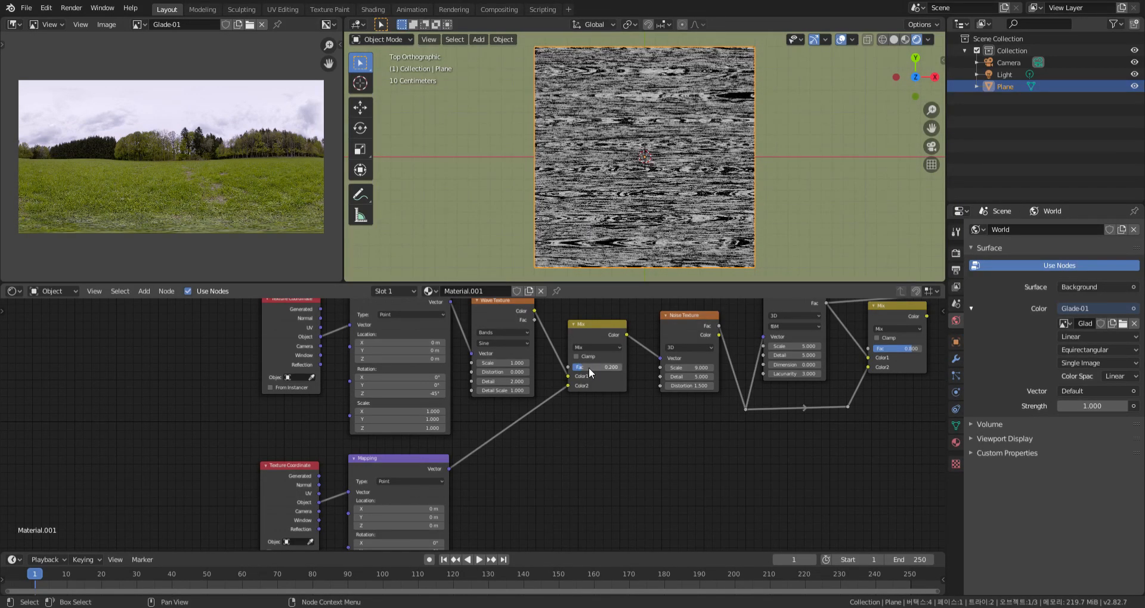
Delete the duplicate Texture Coordinate and connect the original one's Object output to the lower Mapping's Vector input
middle_click_drag(735, 435, 785, 416)
scroll(662, 447, "down", 2)
left_click(426, 457)
key("x")
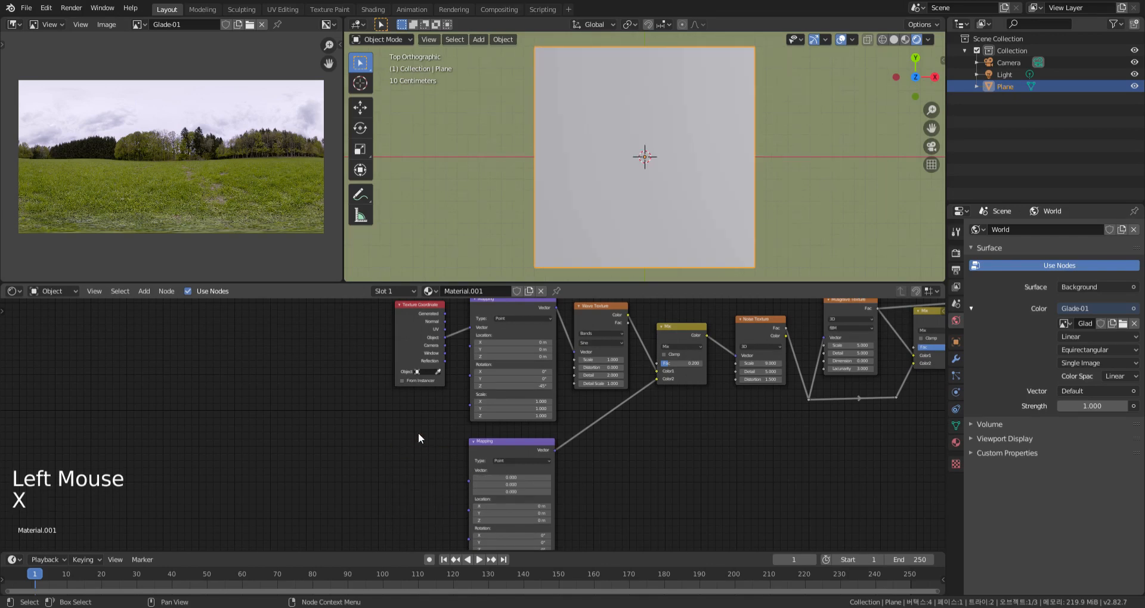
left_click_drag(445, 337, 466, 470)
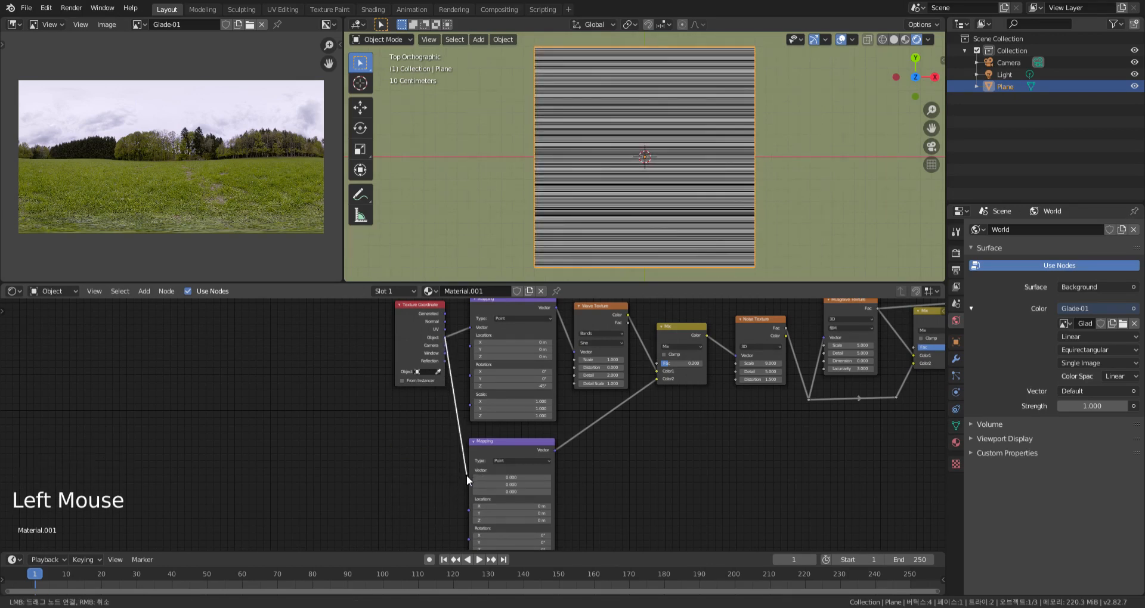
Route the Texture Coordinate's links to both Mapping nodes through a shared reroute point and reposition the node and the reroute
right_click_drag(458, 322, 441, 433, "shift")
scroll(415, 364, "down", 2)
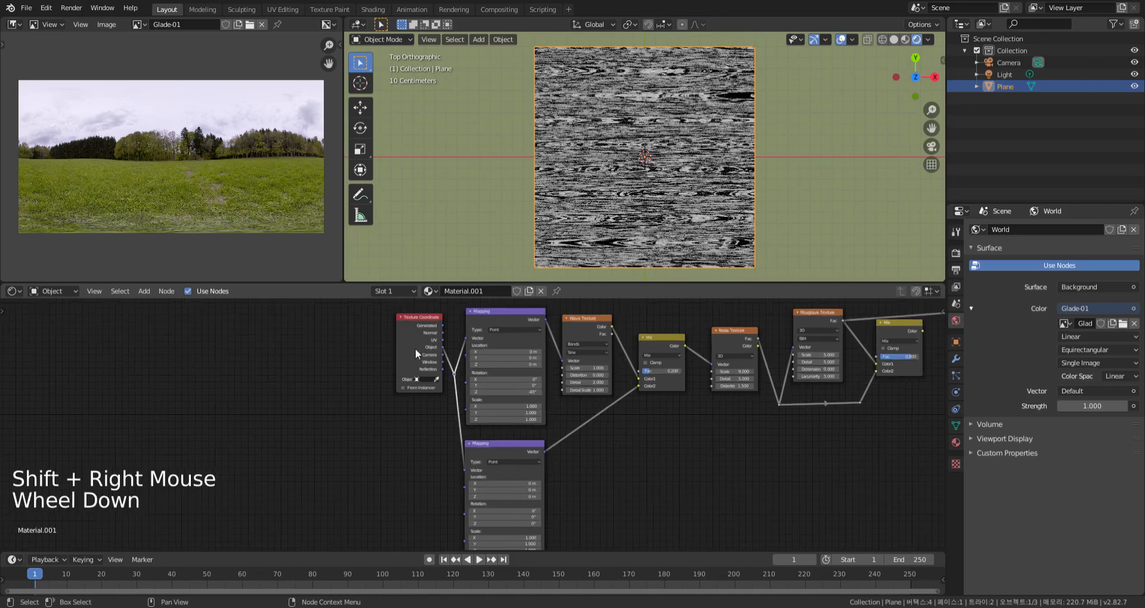
left_click_drag(413, 332, 395, 356)
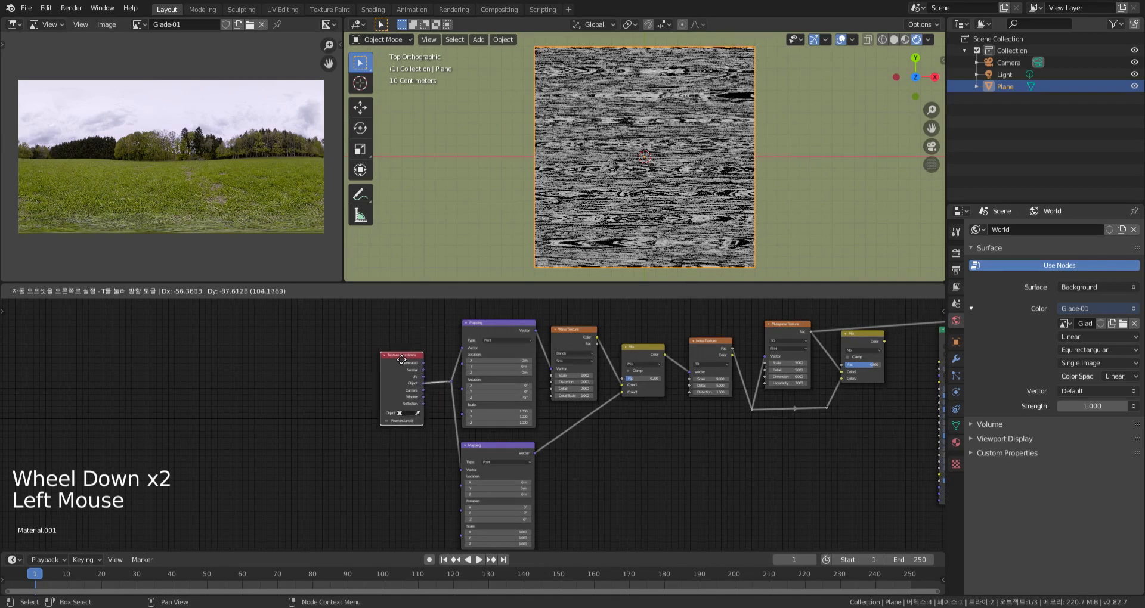
key("g")
left_click(440, 385)
Preview the Mix node after the Musgrave Texture and set its Fac to 0.8
middle_click_drag(693, 460, 668, 473)
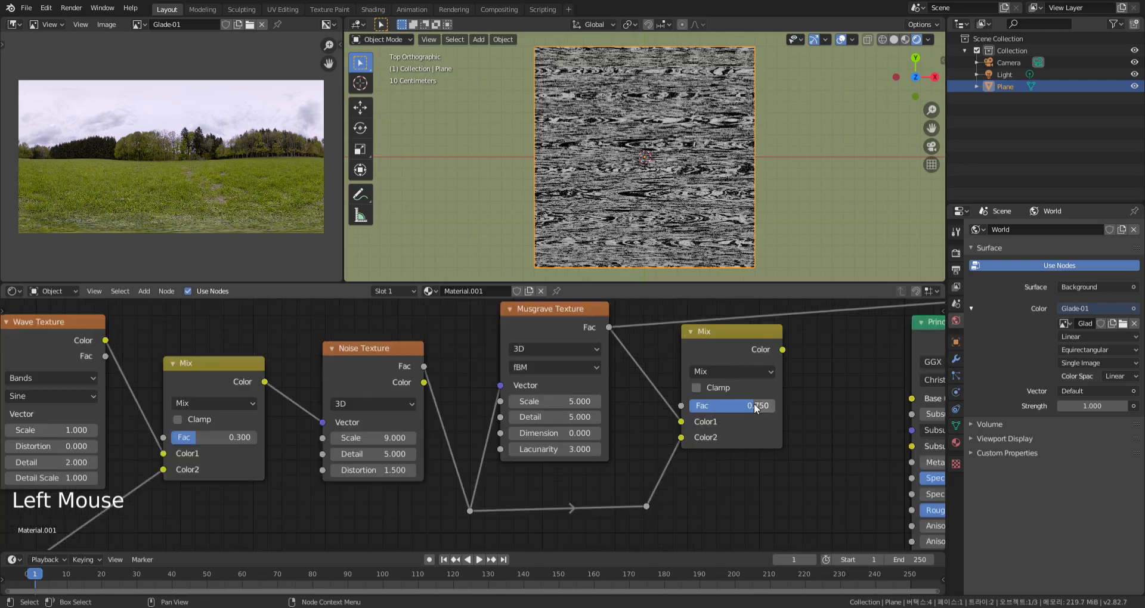
left_click(756, 334, "ctrl+shift")
left_click_drag(756, 405, 787, 414)
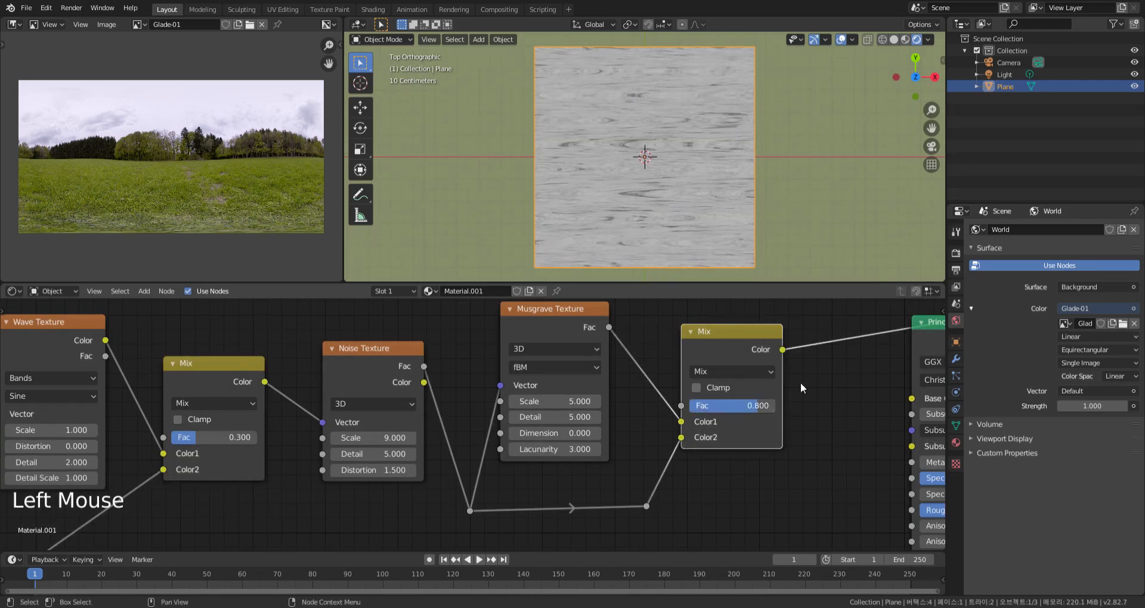
Move the whole texture node chain farther away from the Principled BSDF
middle_click_drag(800, 388, 790, 334)
scroll(790, 327, "down", 10)
scroll(684, 427, "down", 1)
middle_click_drag(711, 485, 719, 434)
scroll(684, 427, "down", 5)
scroll(719, 434, "down", 1)
left_click_drag(749, 514, 341, 313)
key("g")
left_click(248, 358)
Duplicate the whole texture node chain and place the copy above the original
middle_click_drag(555, 498, 670, 516)
left_click_drag(768, 535, 373, 352)
key("shift+d")
left_click(623, 376)
middle_click_drag(622, 376, 613, 437)
scroll(613, 437, "down", 1)
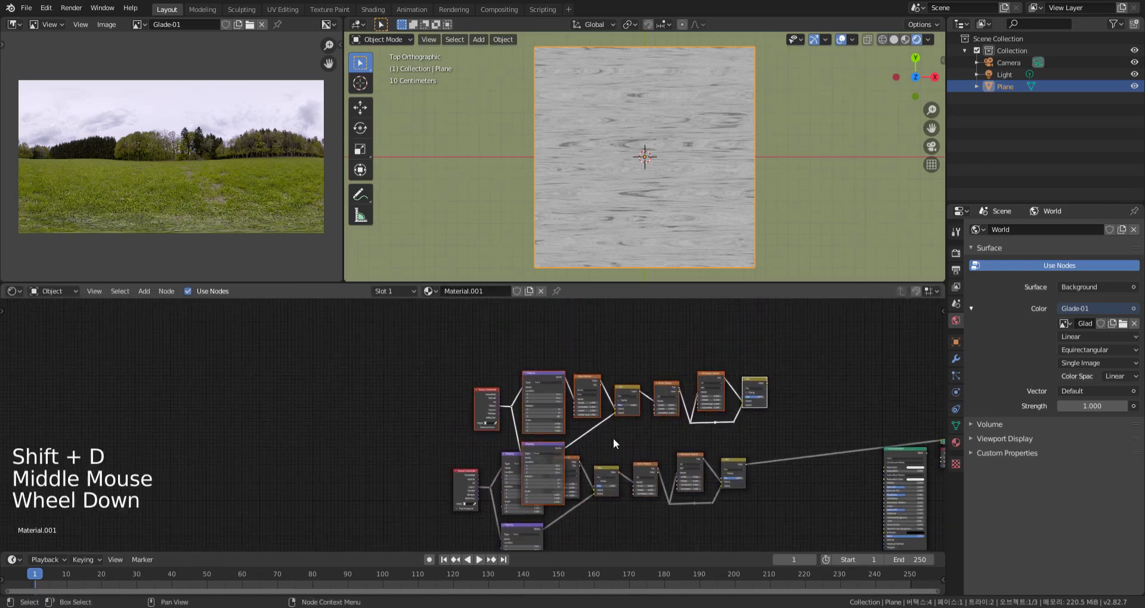
key("g")
left_click(613, 391)
mouse_move(612, 391)
middle_mouse_down()
mouse_move(585, 414)
mouse_move(621, 413)
mouse_move(617, 397)
middle_mouse_up()
scroll(585, 414, "down", 1)
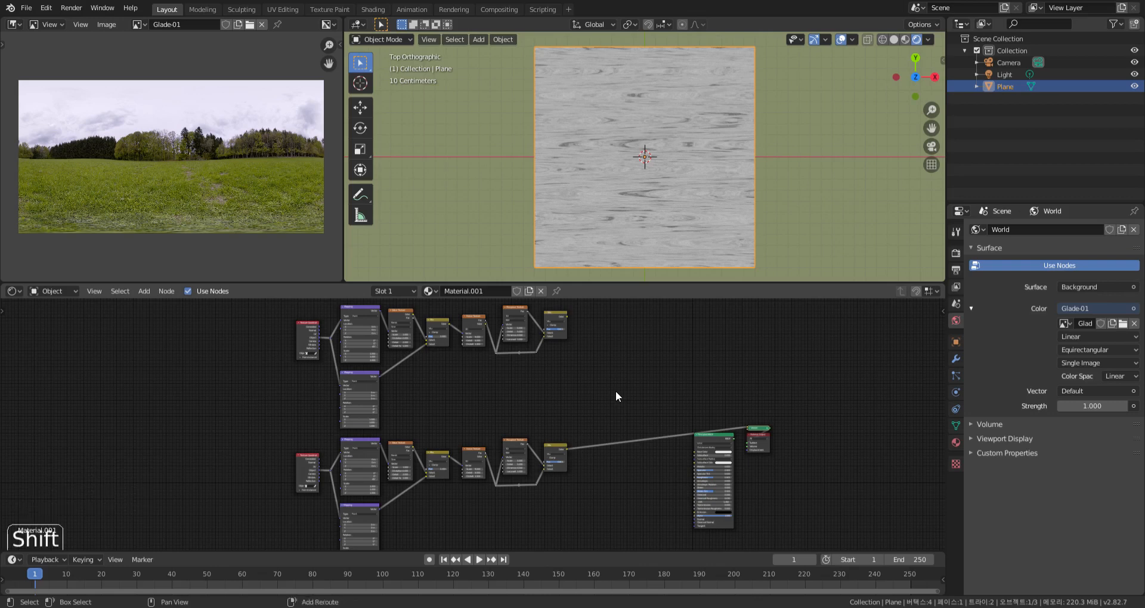
Insert a MixRGB node after the lower chain and plug that chain's output into Color2
key("shift+a")
left_click(686, 459)
left_click(609, 437)
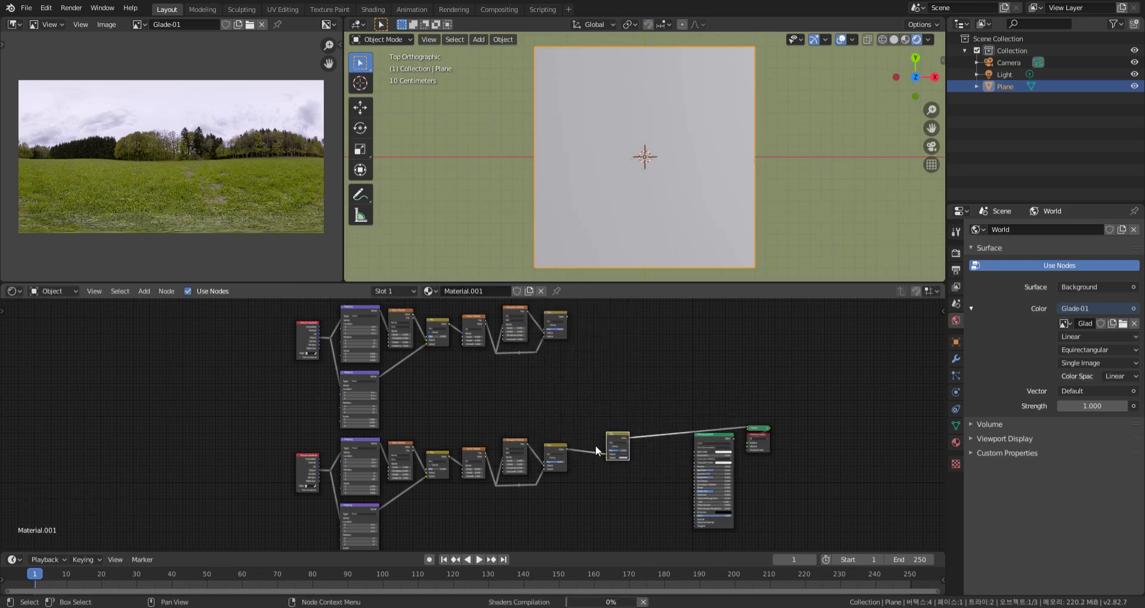
scroll(594, 447, "up", 16)
left_click_drag(638, 460, 640, 471)
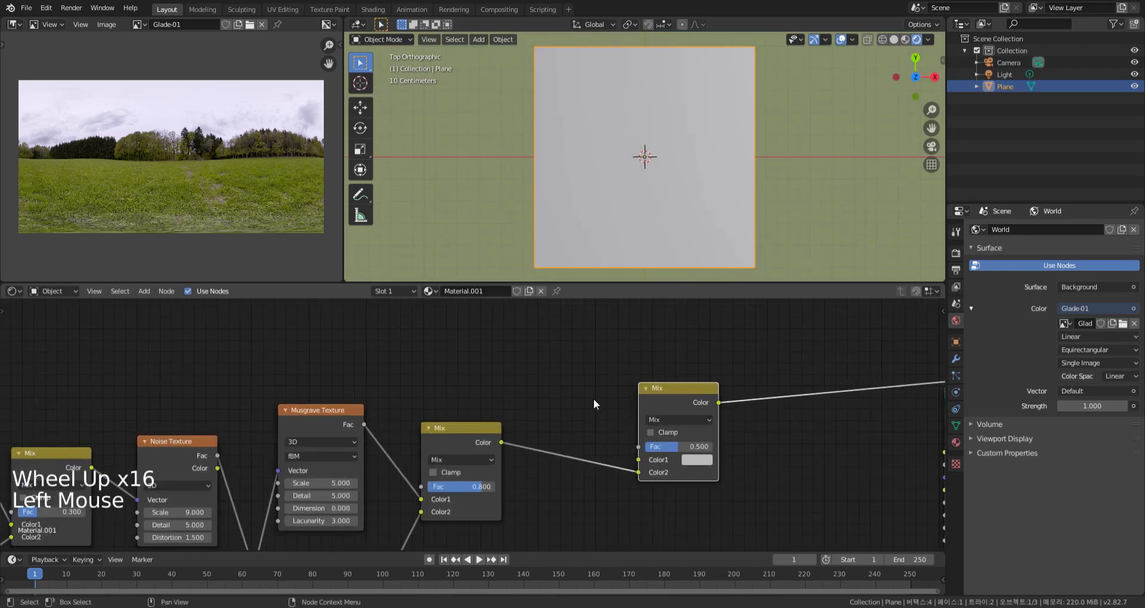
Connect the upper chain's final Mix Color output to Color1 of the new Mix node
scroll(593, 400, "down", 15)
scroll(626, 374, "down", 2)
middle_click_drag(597, 412, 613, 309)
left_click_drag(607, 310, 644, 441)
scroll(644, 439, "up", 1)
scroll(644, 439, "up", 16)
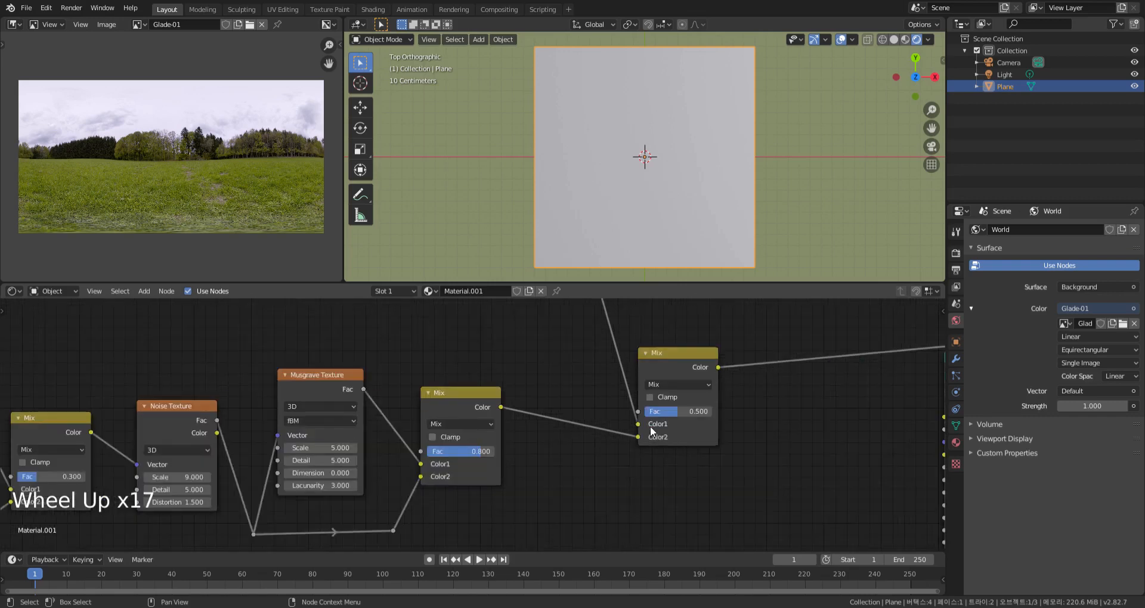
scroll(650, 426, "up", 4)
middle_click_drag(649, 426, 678, 428)
middle_click_drag(774, 419, 780, 430)
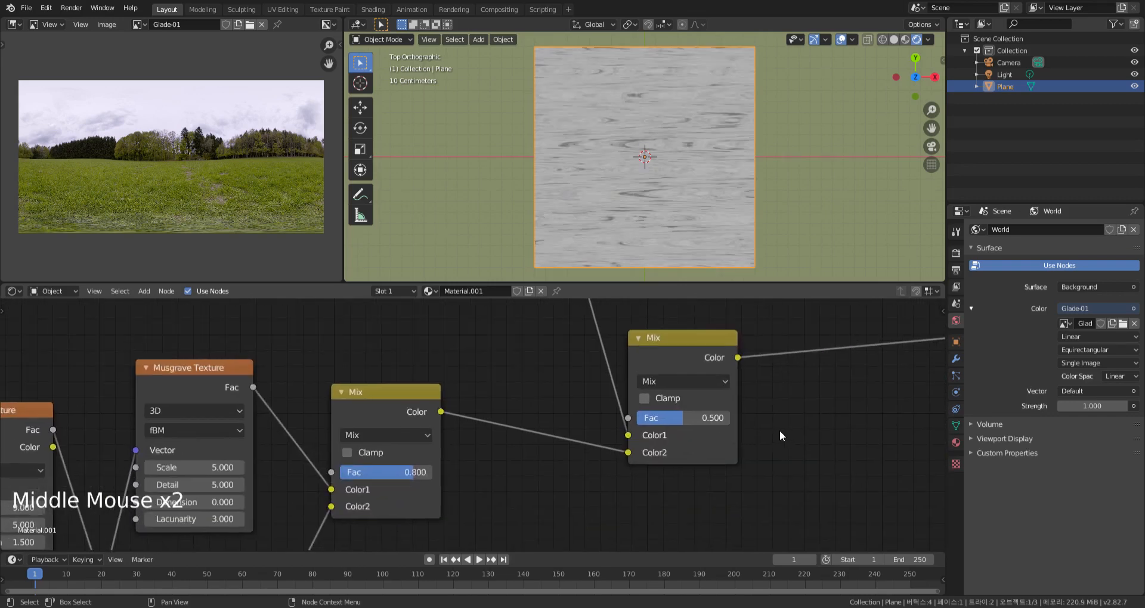
Add a Brick Texture node between the upper chain and the combining Mix node, and preview it on the plane
scroll(655, 374, "down", 13)
scroll(655, 374, "down", 3)
middle_click_drag(654, 374, 646, 398)
key("shift+a")
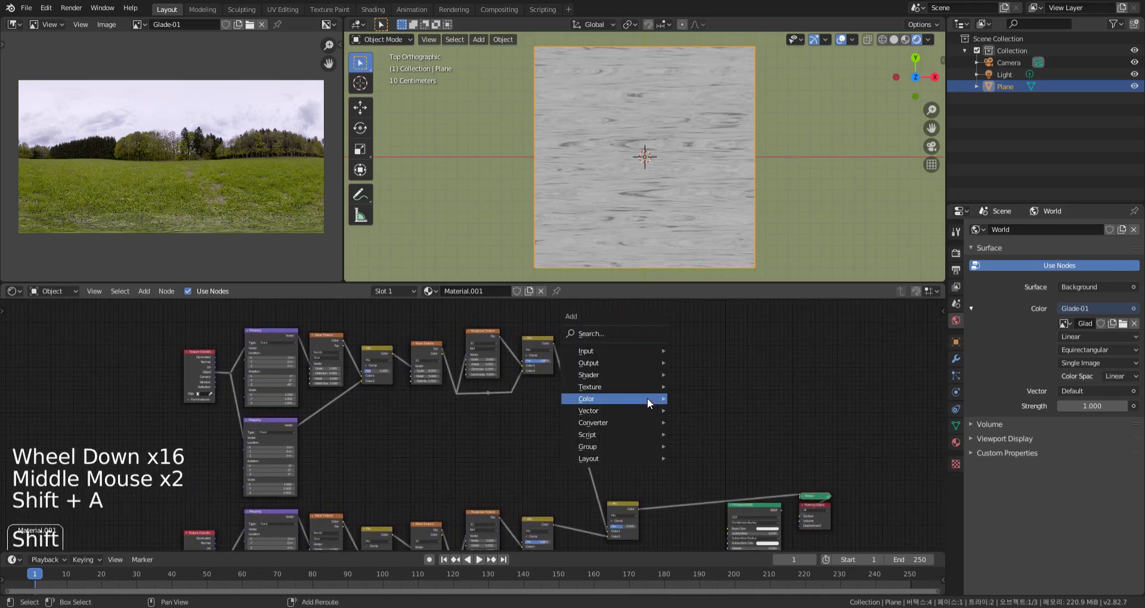
mouse_move(649, 386)
left_click(723, 231)
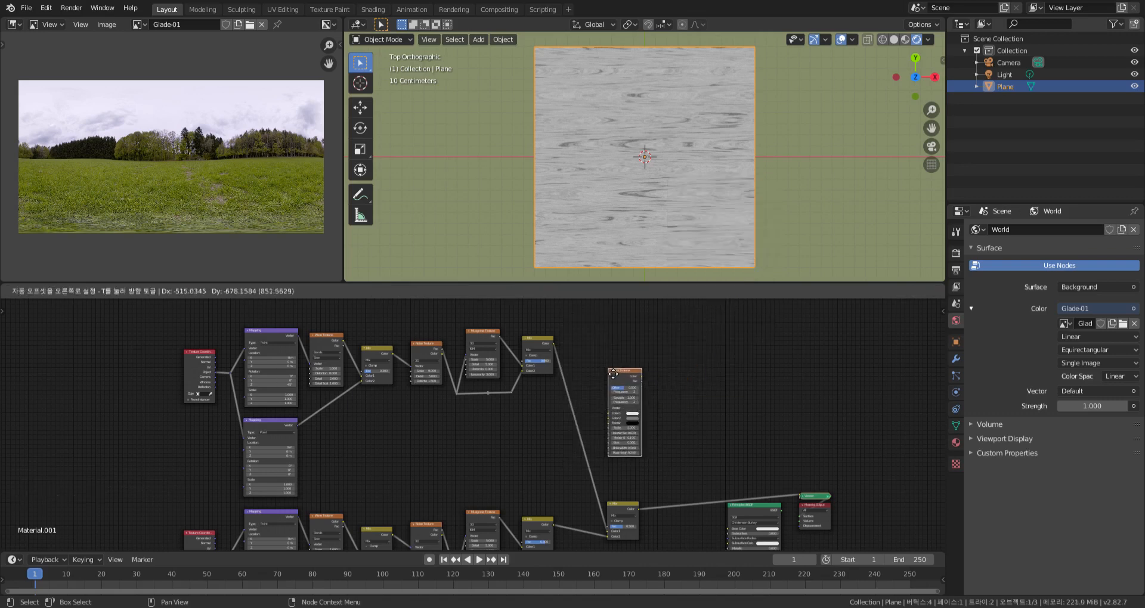
left_click(615, 375)
left_click(629, 377, "ctrl+shift")
Set the Brick Texture's Brick Width to 2
scroll(650, 404, "up", 14)
middle_click_drag(650, 405, 689, 438)
middle_click_drag(697, 526, 699, 503)
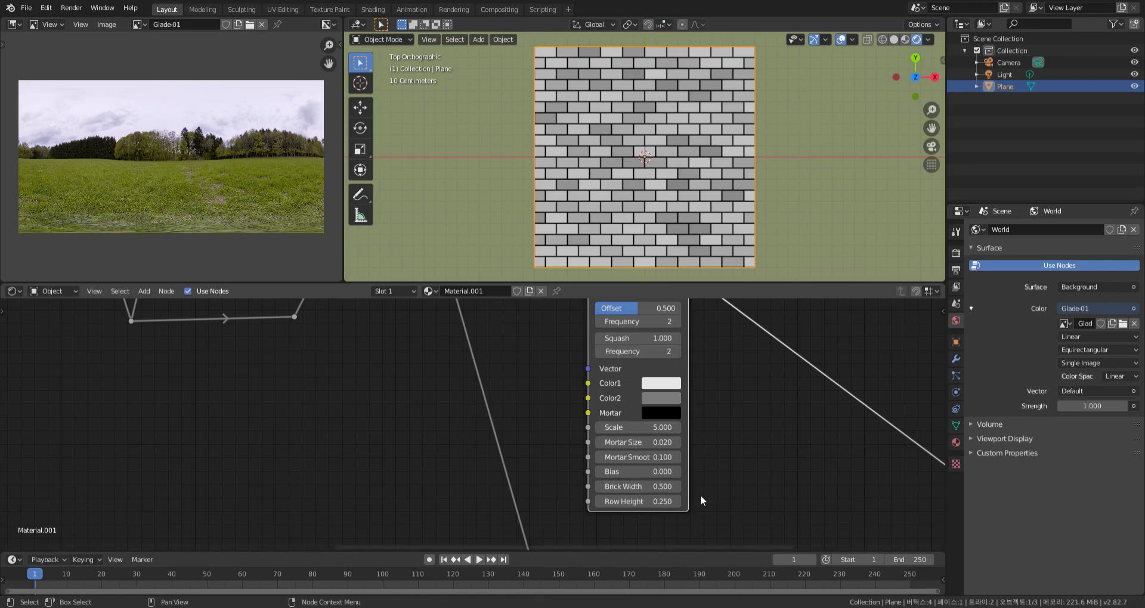
left_click_drag(632, 486, 682, 489)
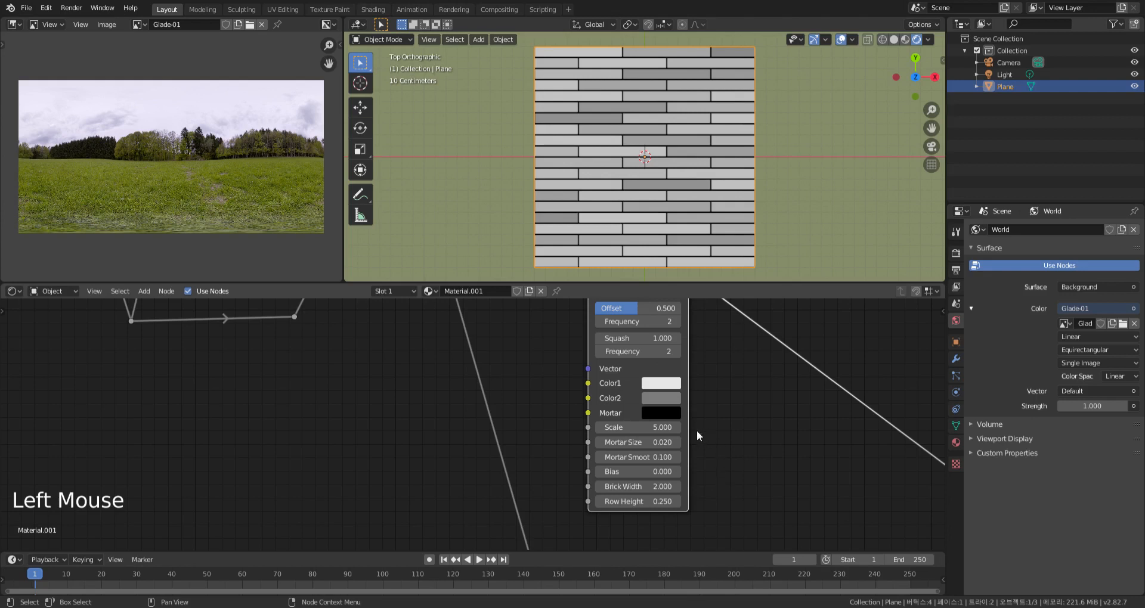
Try a Scale of 6 on the Brick Texture and raise it to 6.6
left_click(677, 428)
left_click(677, 428)
left_click(677, 427)
left_click(677, 427)
left_click(678, 427)
left_click(674, 428)
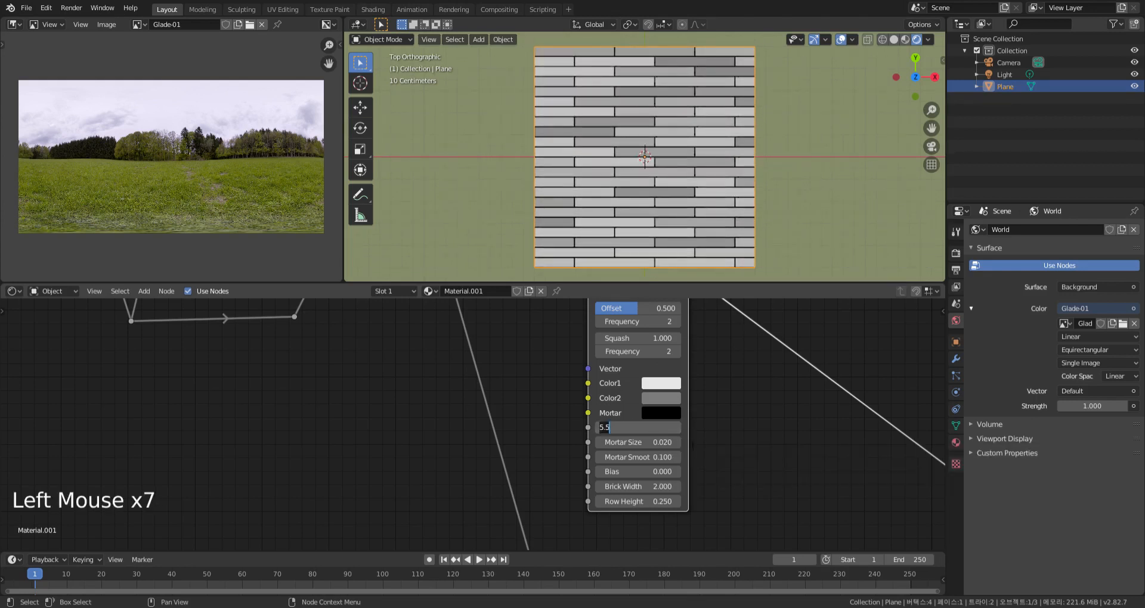
type("6")
key("Return")
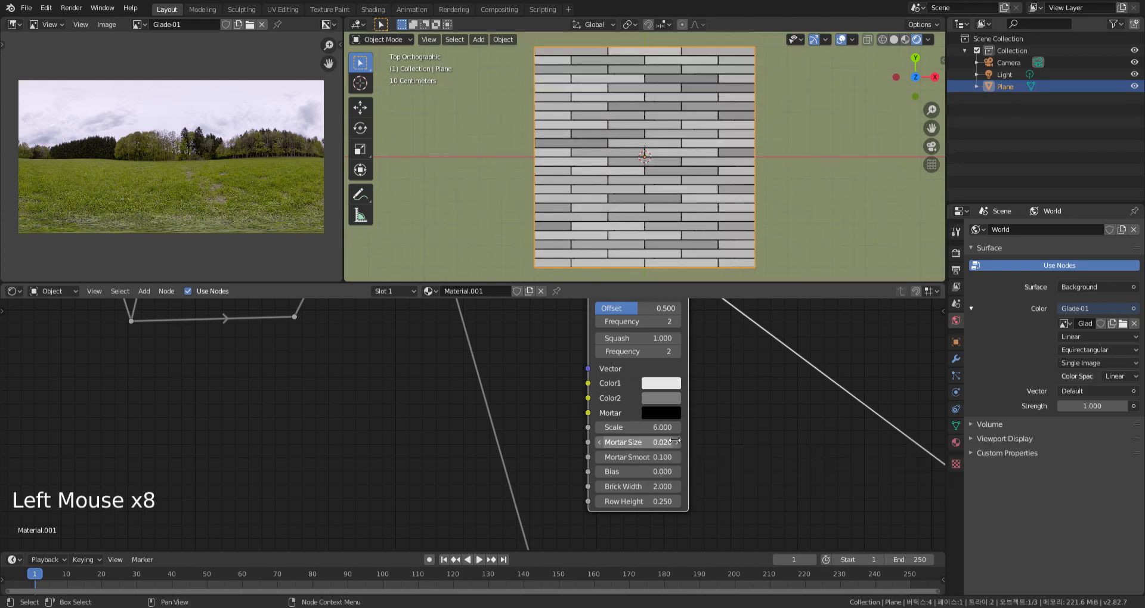
scroll(681, 231, "up", 2)
scroll(681, 231, "down", 1)
left_click_drag(632, 427, 656, 428)
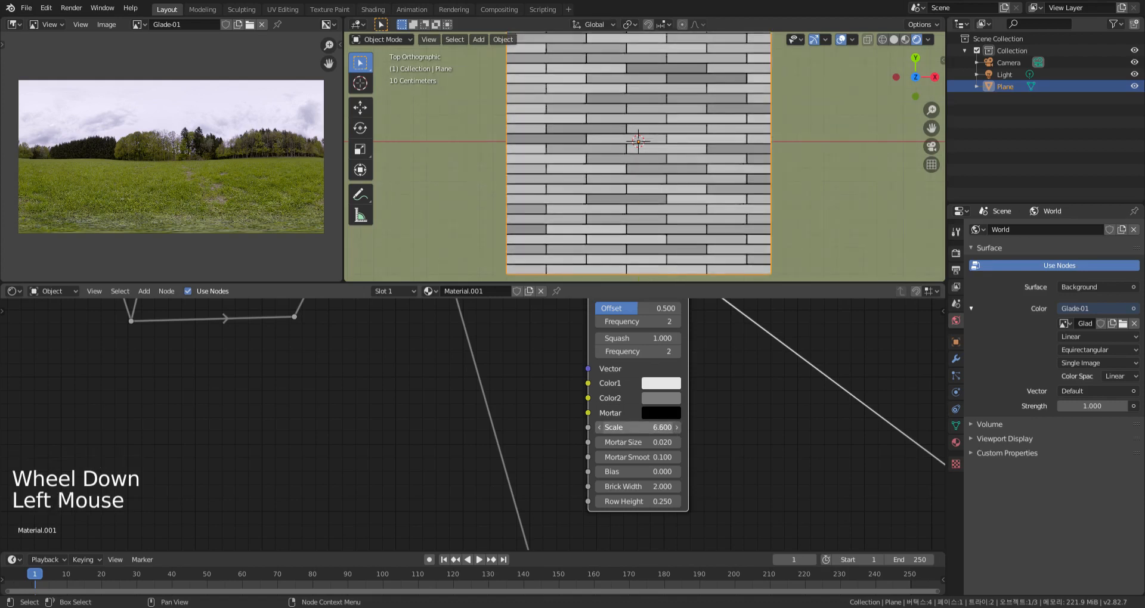
Set the Brick Texture's Scale to 6 and its Mortar Size to 0.006
type("6")
key("Return")
left_click(677, 444)
left_click(677, 443)
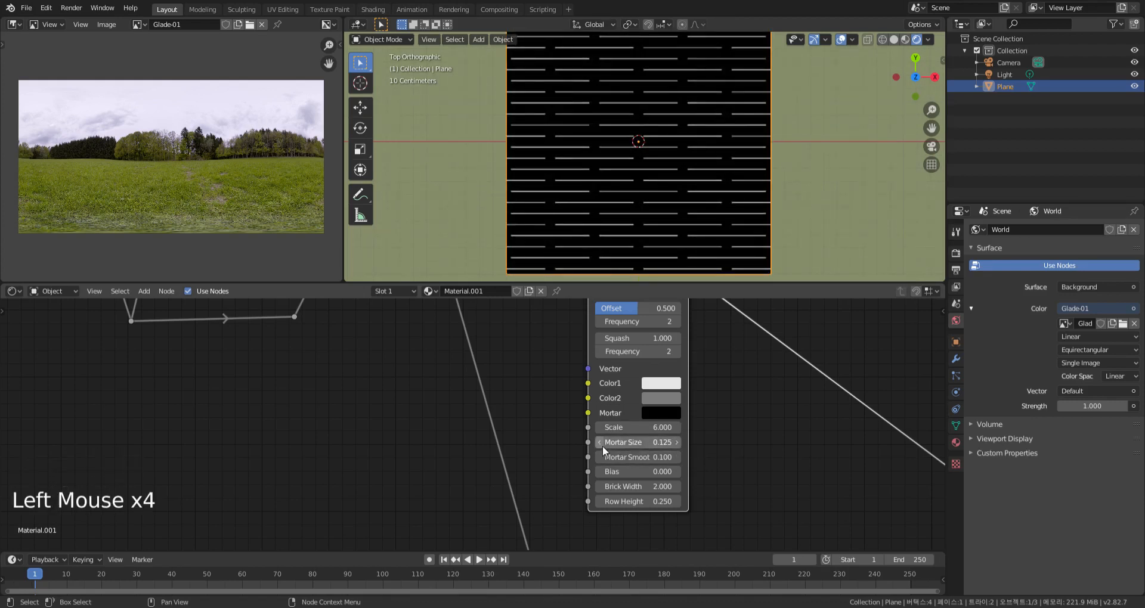
left_click(598, 445)
left_click(598, 445)
left_click(656, 444)
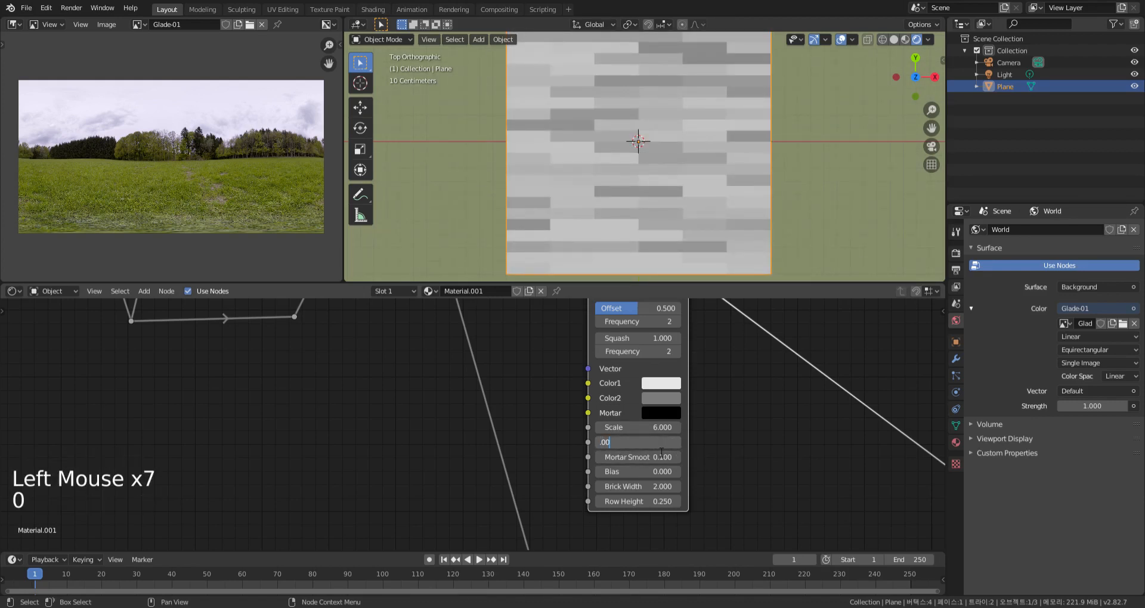
key("Return")
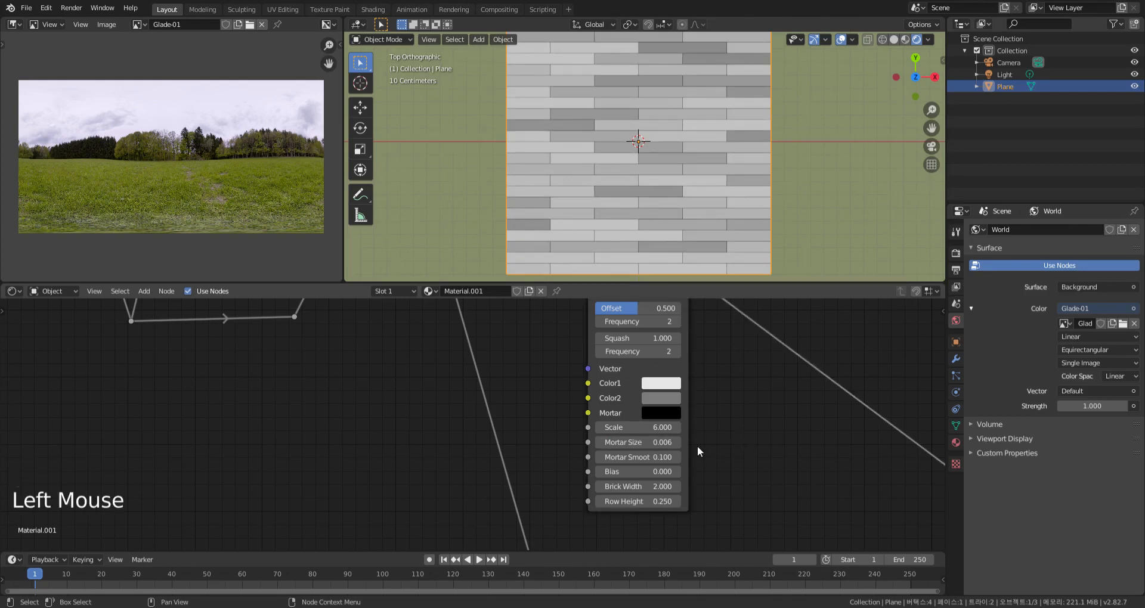
Set the Brick Texture's Mortar Smooth to 0.5, Squash to 0.9 and the squash Frequency to 3
left_click(677, 459)
left_click(676, 459)
left_click(676, 459)
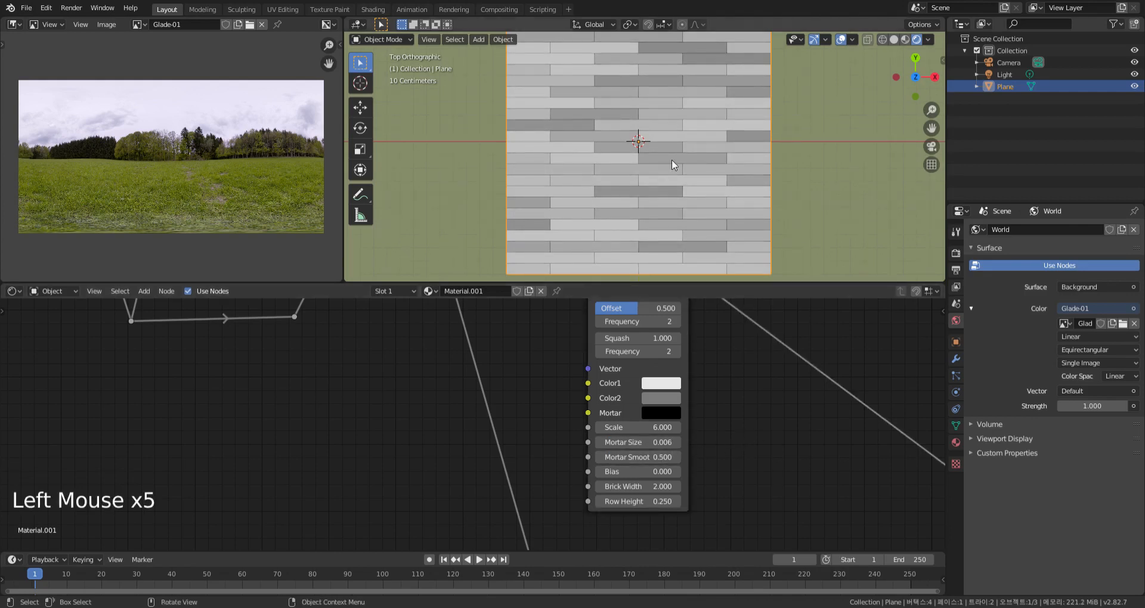
scroll(689, 224, "down", 3)
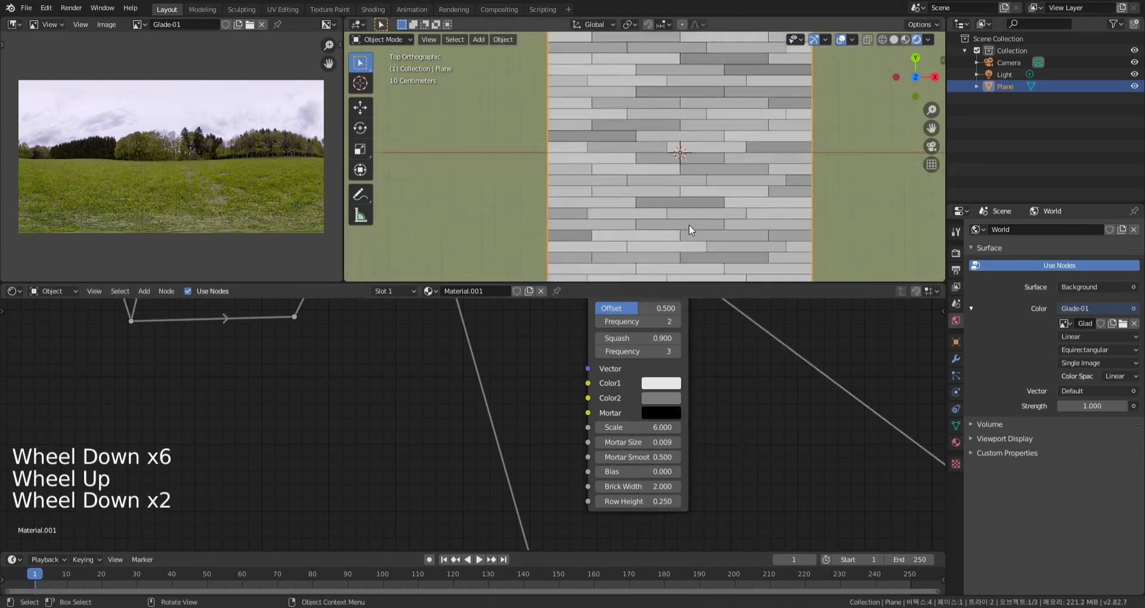
scroll(689, 224, "up", 1)
Try a Mortar Size of 0.01 on the Brick Texture and set it back to 0.006
left_click(662, 443)
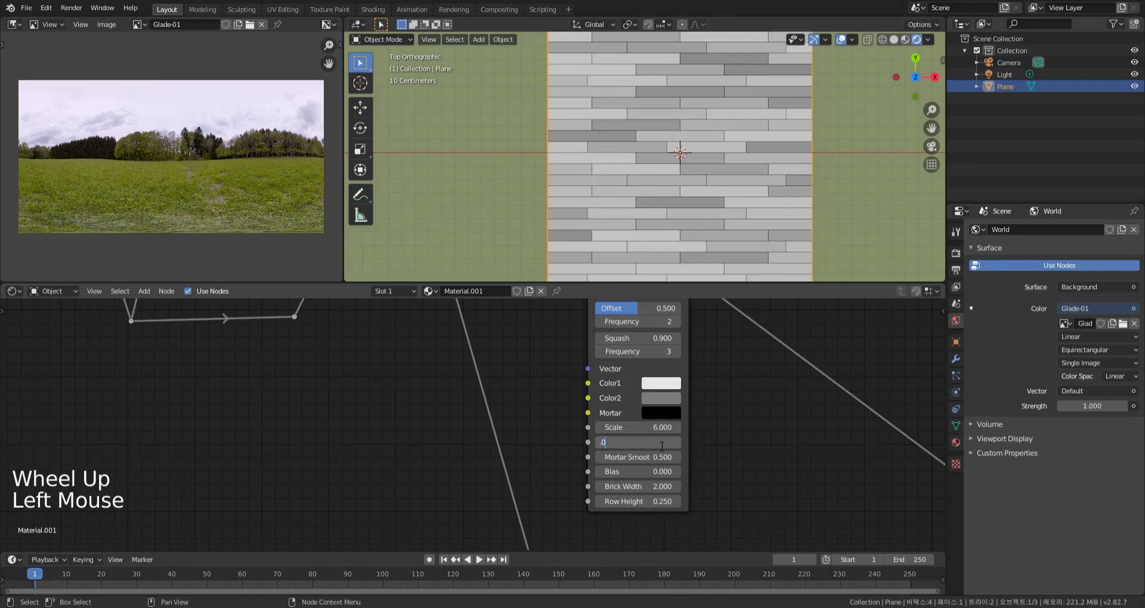
scroll(700, 249, "up", 8)
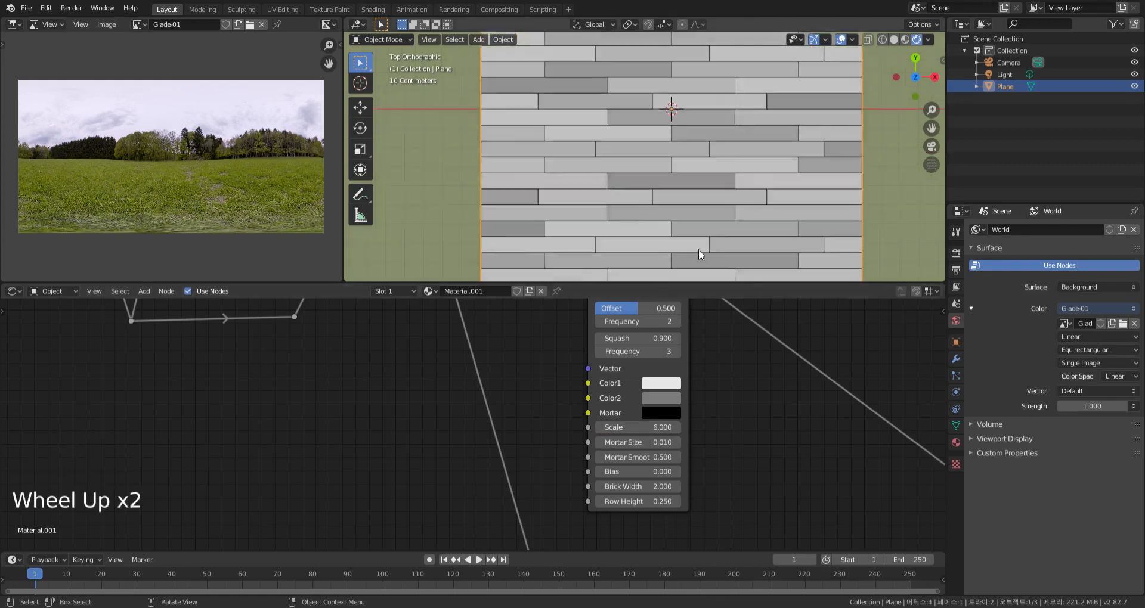
left_click(658, 444)
type(".006")
key("Return")
Duplicate the Brick Texture node and place the copy in free space beside the original
scroll(766, 430, "down", 5)
scroll(735, 423, "down", 12)
middle_click_drag(767, 430, 714, 284)
key("Home")
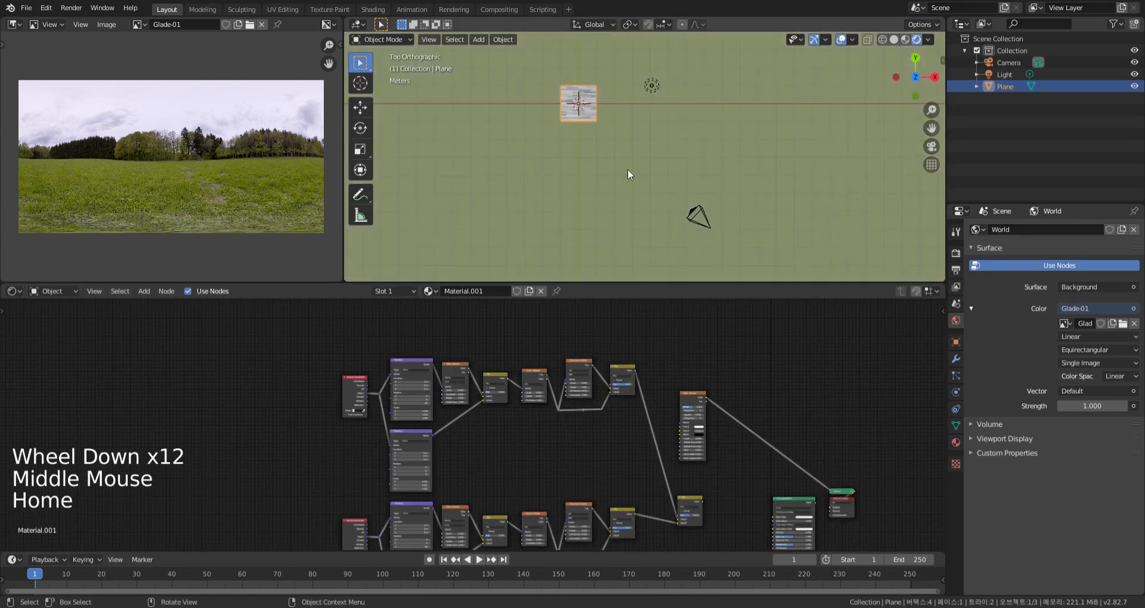
key("KP_Decimal")
middle_click_drag(697, 432, 608, 414)
scroll(678, 435, "up", 3)
scroll(681, 412, "down", 2)
left_click_drag(650, 387, 693, 380)
key("shift+d")
left_click(620, 440)
left_click(601, 433, "ctrl+shift")
Try a pure white Color1 on the Brick Texture and undo the colour edits
middle_click_drag(654, 491, 623, 404)
scroll(668, 387, "up", 18)
left_click(587, 356)
left_click_drag(691, 139, 690, 122)
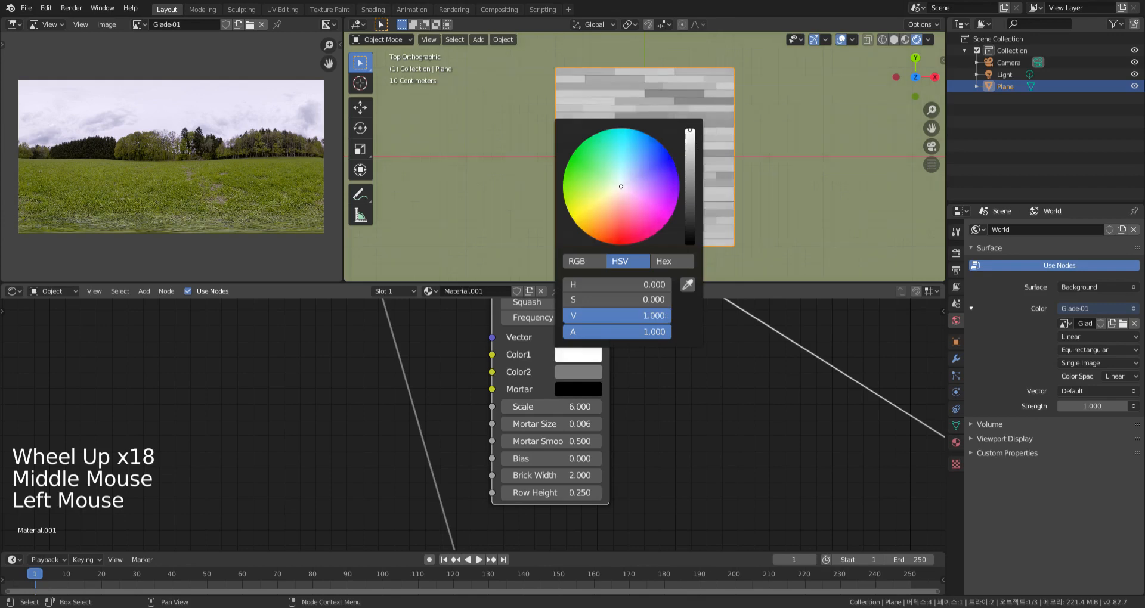
left_click(586, 373)
left_click(714, 414)
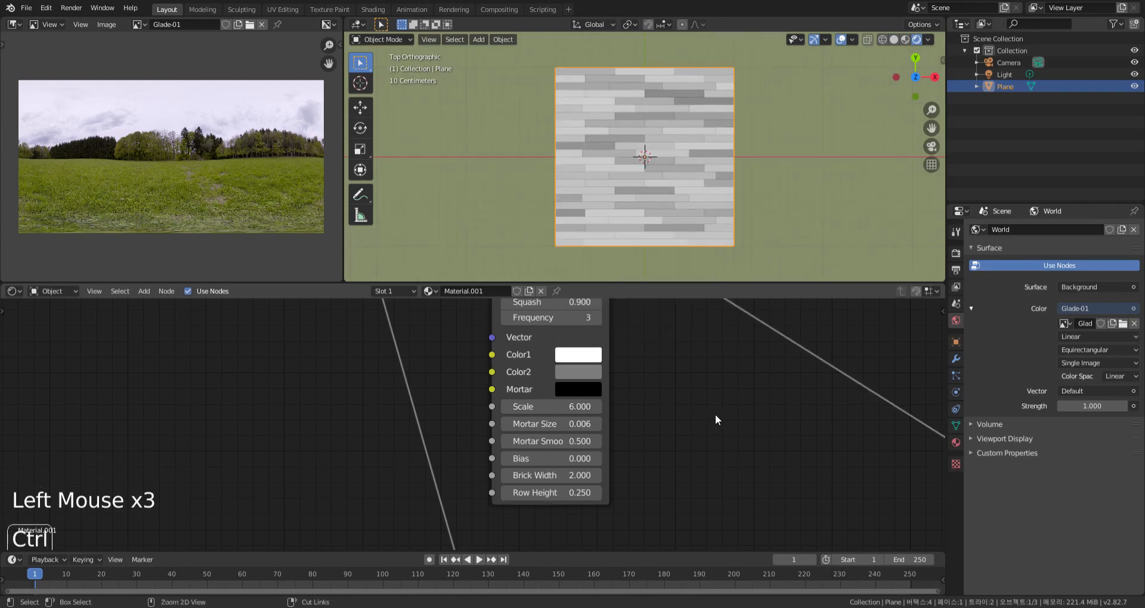
key("ctrl+z")
key("ctrl+z")
key("ctrl+z")
Add a ColorRamp node on the link after the previewed Brick Texture
scroll(701, 405, "down", 7)
middle_click_drag(701, 405, 678, 448)
scroll(677, 447, "down", 2)
key("shift+a")
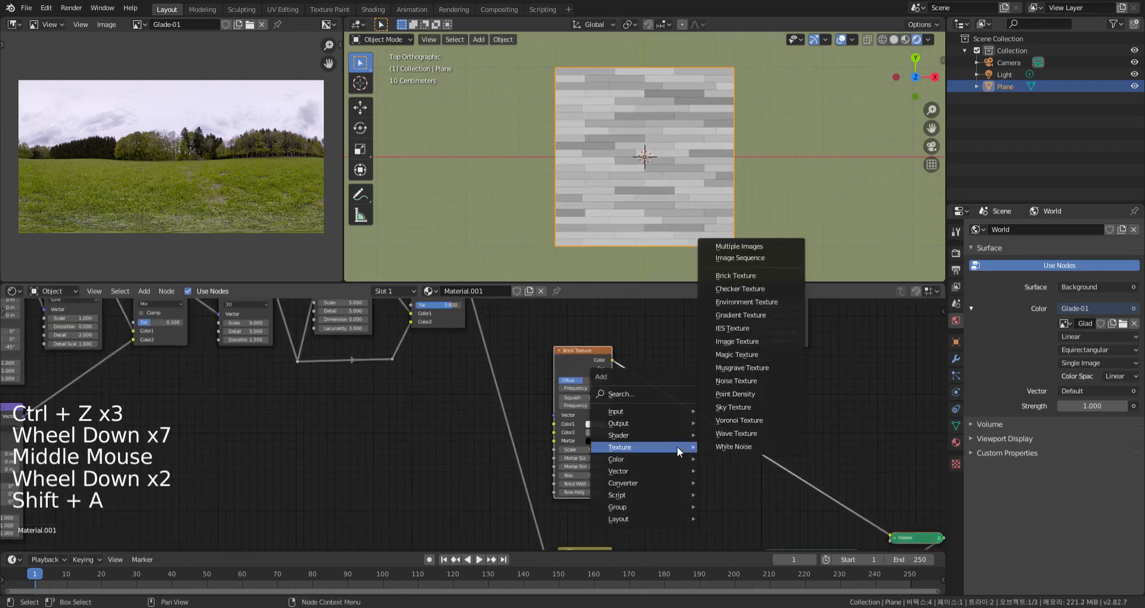
mouse_move(668, 458)
mouse_move(623, 483)
left_click(721, 336)
left_click(788, 471)
middle_click_drag(770, 425, 686, 426)
Set the ColorRamp's interpolation to Constant and move its white stop to about 0.47 to split the planks into black and white
scroll(672, 409, "up", 7)
scroll(708, 437, "up", 3)
left_click_drag(487, 421, 554, 426)
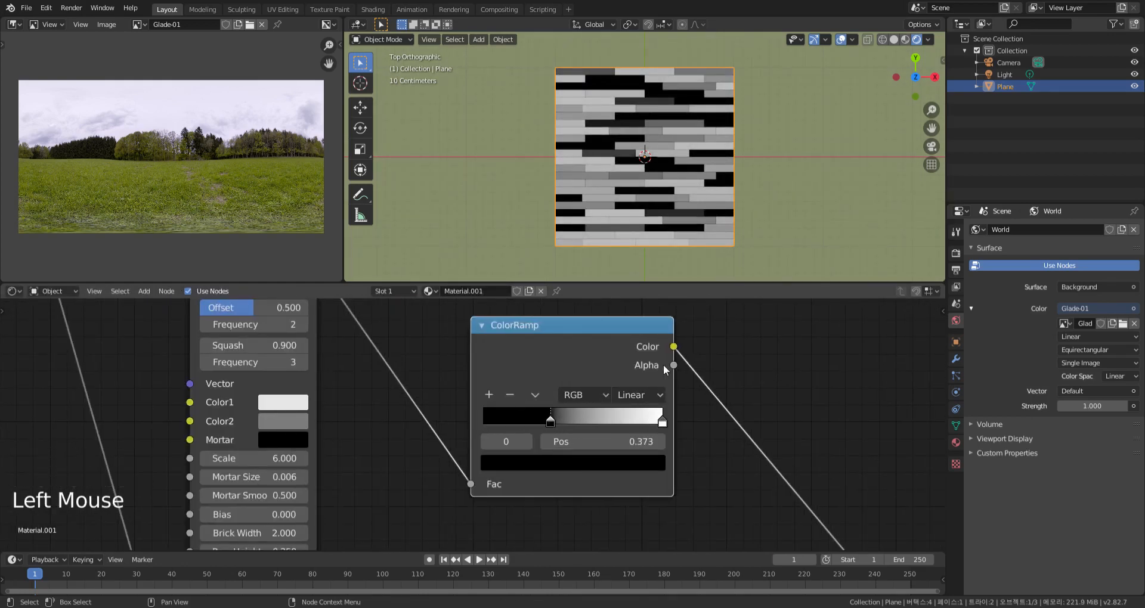
left_click(660, 397)
left_click(659, 488)
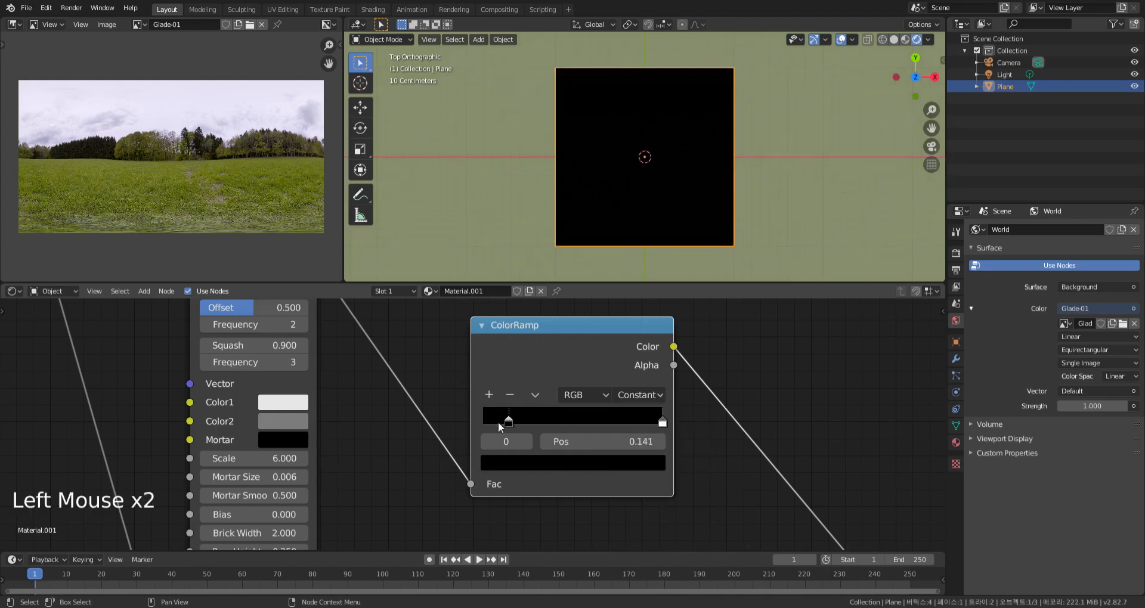
left_click_drag(661, 422, 569, 427)
Move the linked Brick Texture and ColorRamp nodes together into the space between the upper and lower chains
scroll(714, 474, "down", 20)
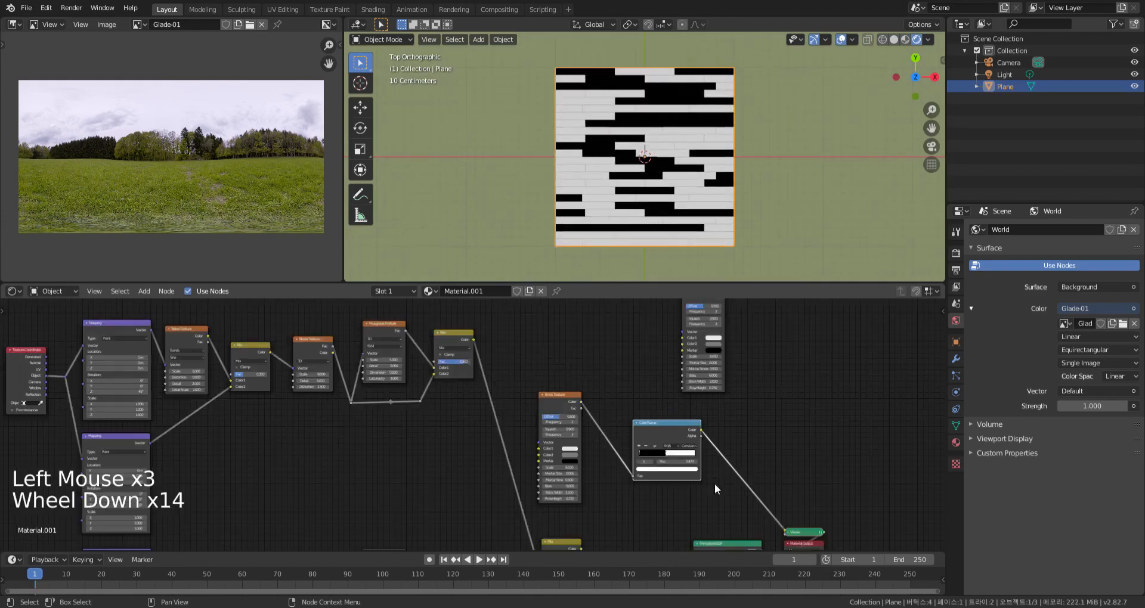
middle_click_drag(714, 468, 750, 411)
left_click_drag(741, 426, 643, 361)
key("g")
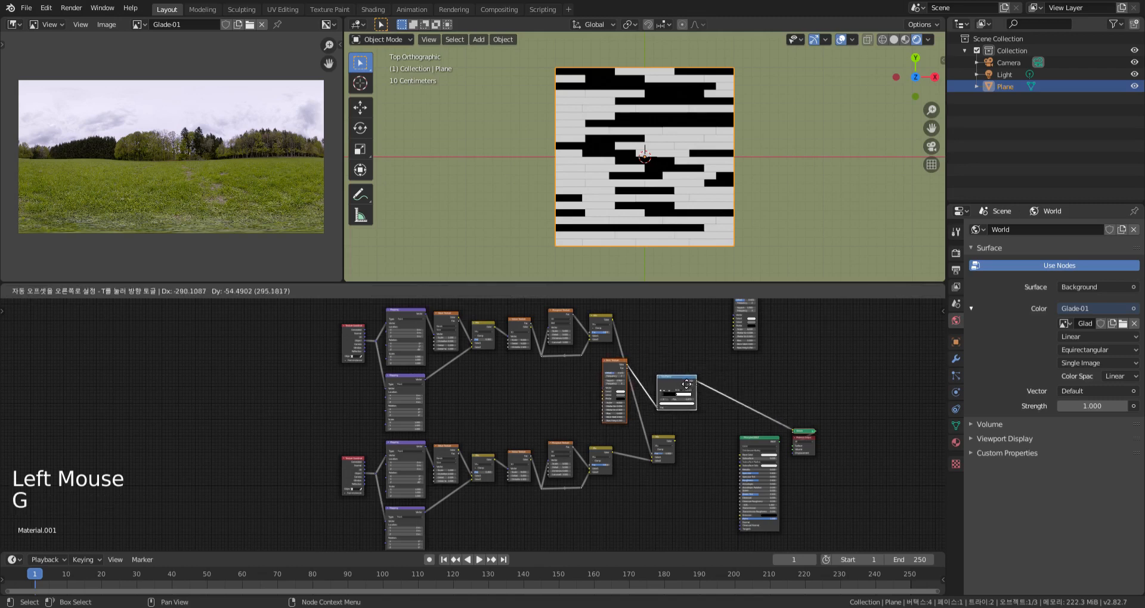
left_click(601, 384)
Connect the ColorRamp's Color to the Fac of the combining Mix node and preview that Mix on the plane
scroll(597, 358, "up", 13)
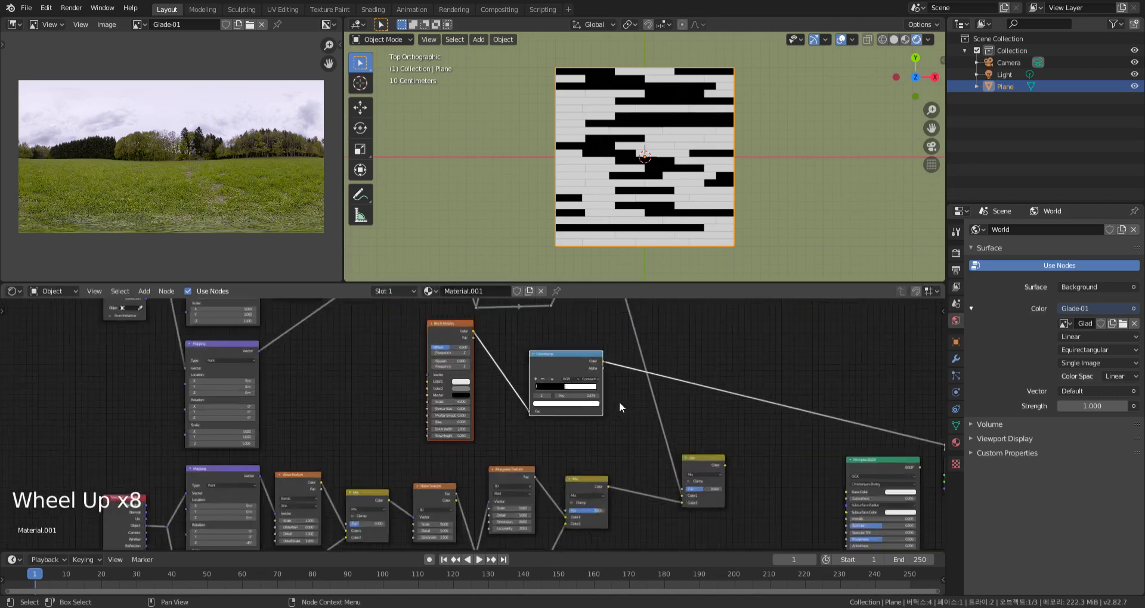
left_click_drag(595, 340, 714, 529)
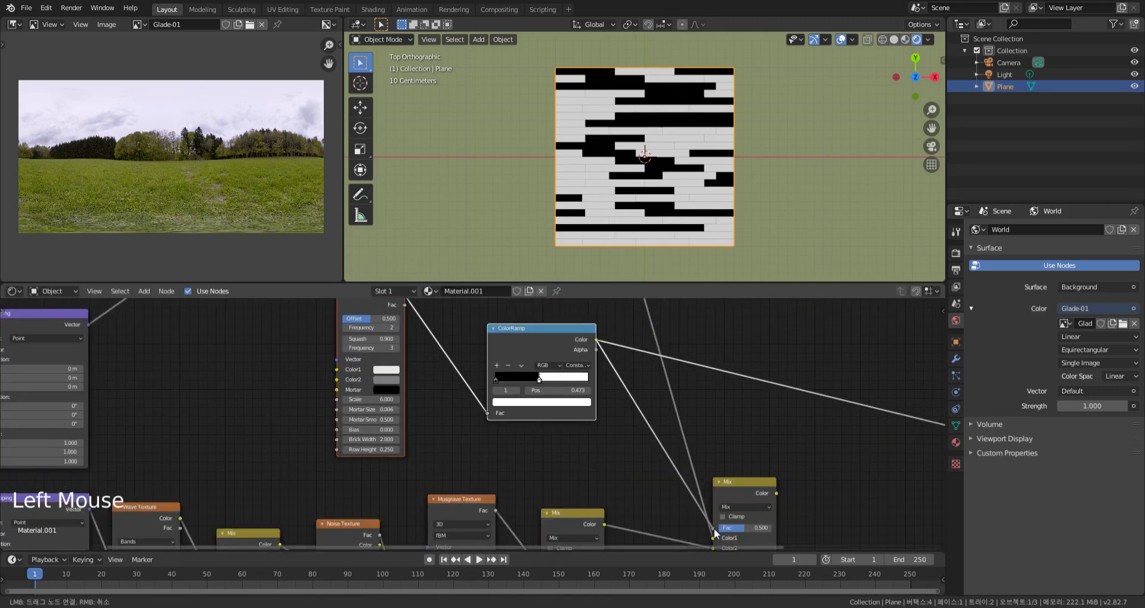
left_click(746, 487, "ctrl+shift")
mouse_move(739, 417)
middle_mouse_down()
mouse_move(700, 380)
mouse_move(718, 381)
mouse_move(722, 413)
middle_mouse_up()
scroll(656, 191, "up", 4)
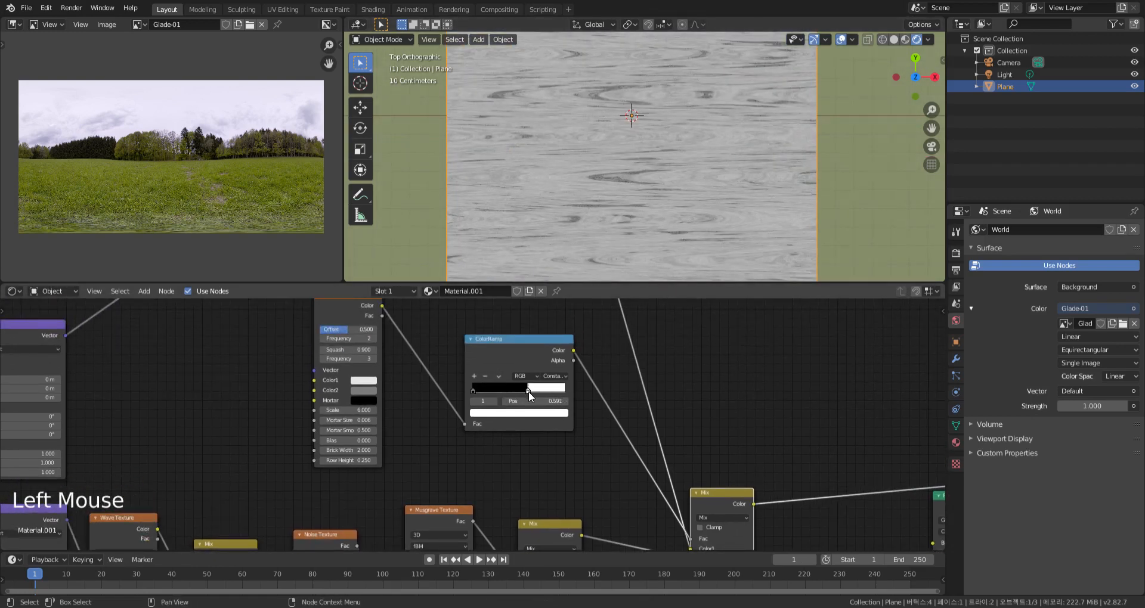
Set Location X to 0.3 m on the lower Mapping node of the upper chain
middle_click_drag(257, 408, 695, 368)
middle_click_drag(542, 391, 616, 373)
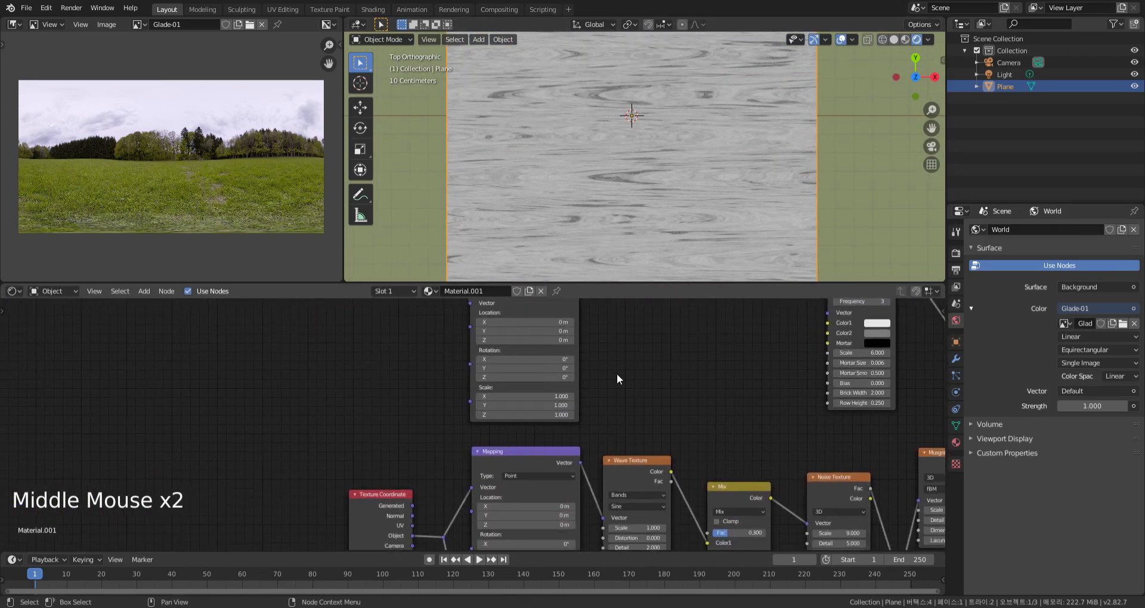
left_click(573, 322)
left_click(573, 323)
left_click(574, 323)
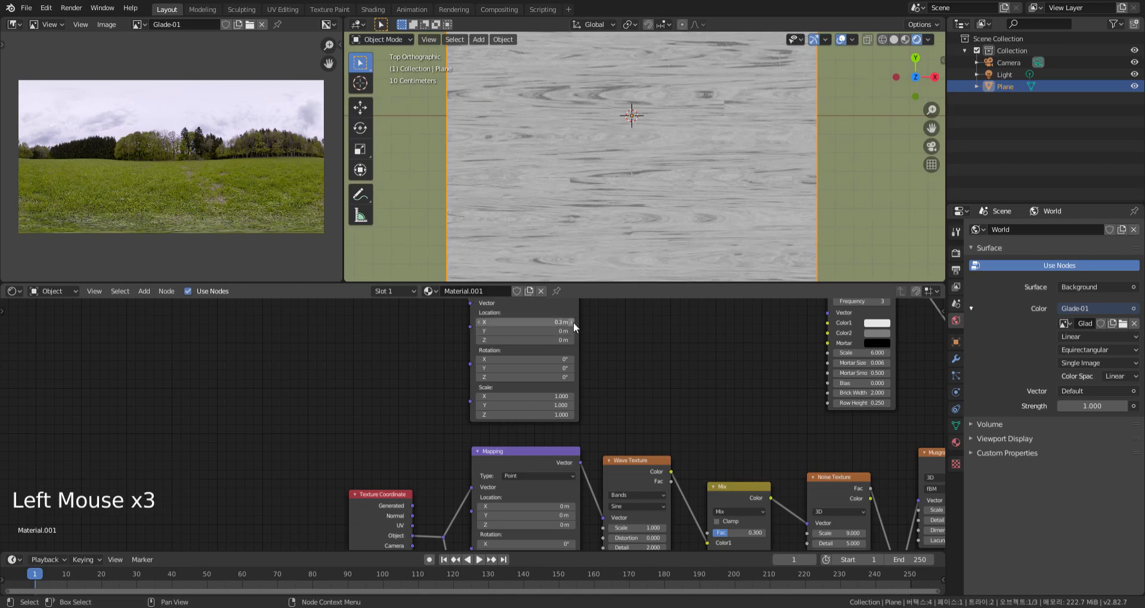
Increase the Location Y offset on the lower Mapping node of the lower chain
scroll(631, 403, "down", 5)
middle_click_drag(621, 468, 628, 382)
middle_click_drag(635, 343, 674, 307)
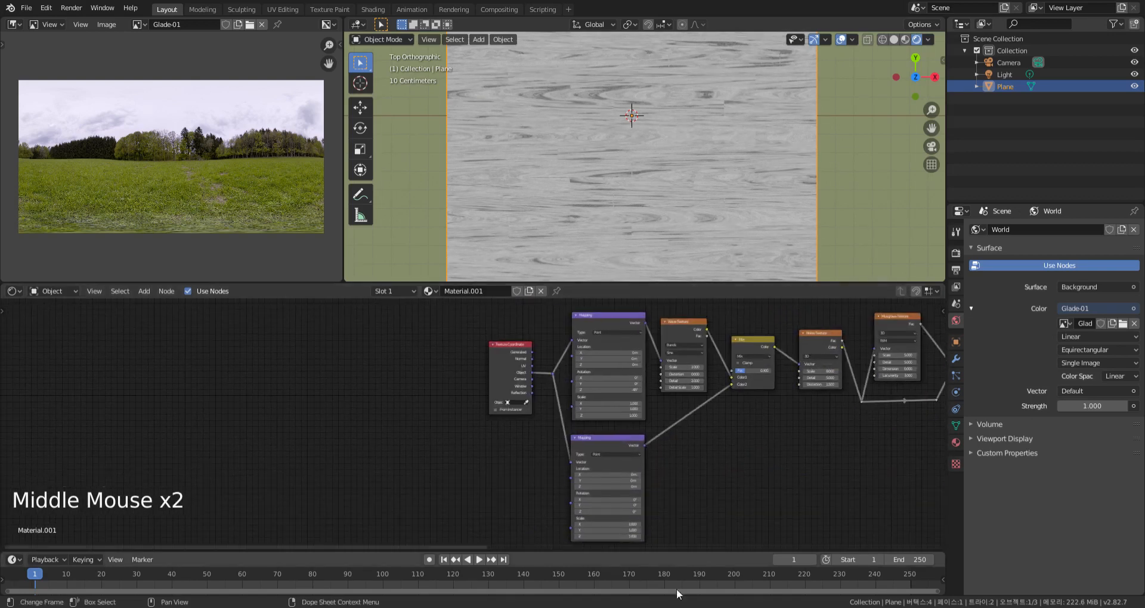
scroll(653, 478, "up", 15)
left_click(610, 449)
left_click(609, 450)
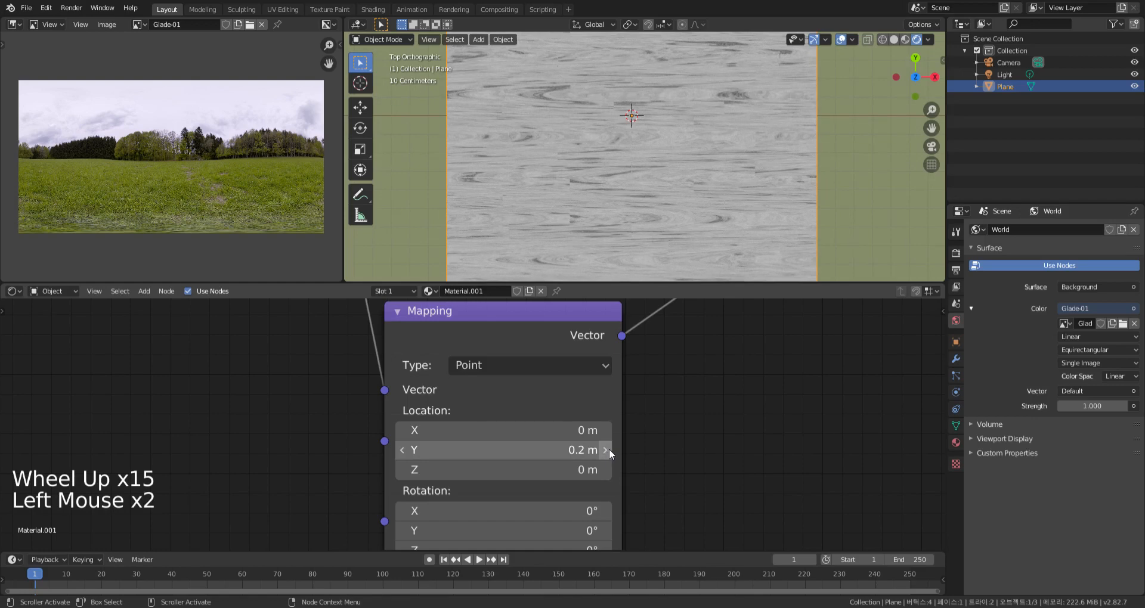
left_click(609, 450)
Add a second ColorRamp node on the link after the combining Mix node
middle_click_drag(706, 450, 651, 469)
scroll(670, 434, "down", 20)
middle_click_drag(669, 398, 704, 429)
left_click_drag(679, 334, 603, 395)
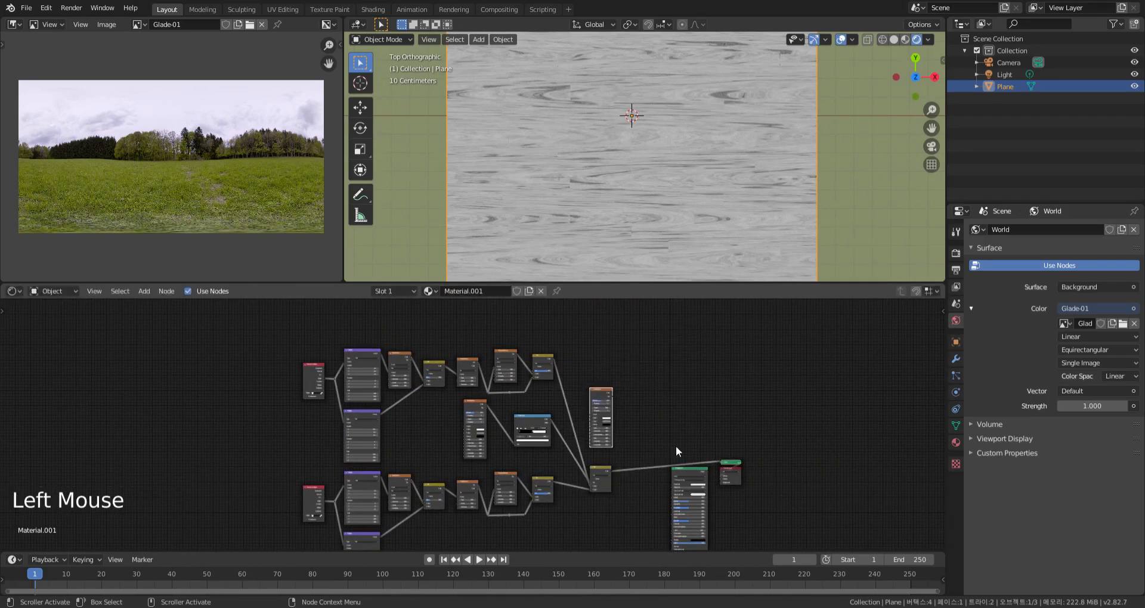
middle_click_drag(575, 521, 593, 479)
scroll(634, 391, "up", 8)
key("shift+a")
mouse_move(650, 425)
left_click(705, 267)
left_click(627, 338)
Move the Principled BSDF, Viewer and Material Output nodes farther to the right of the new ColorRamp
scroll(596, 473, "up", 4)
left_click_drag(887, 519, 706, 356)
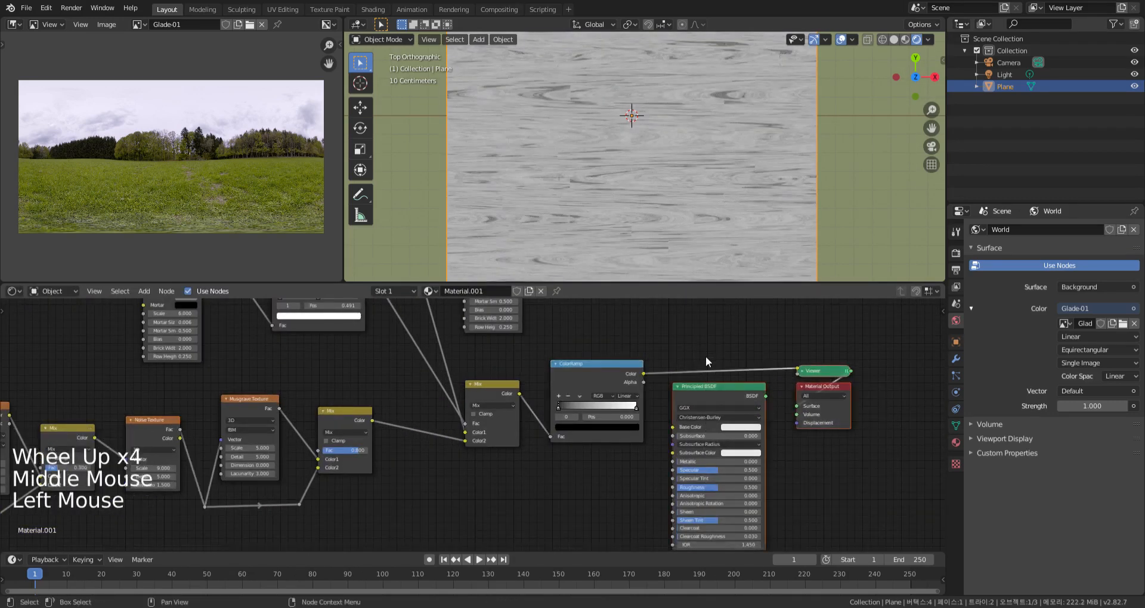
key("g")
Colour the new ColorRamp's white stop light orange with hue 0.068, saturation 0.465 and value 1
middle_click_drag(635, 453, 744, 396)
scroll(689, 463, "up", 6)
left_click(741, 393)
left_click(676, 424)
mouse_move(662, 291)
left_mouse_down()
mouse_move(646, 316)
mouse_move(656, 310)
left_mouse_up()
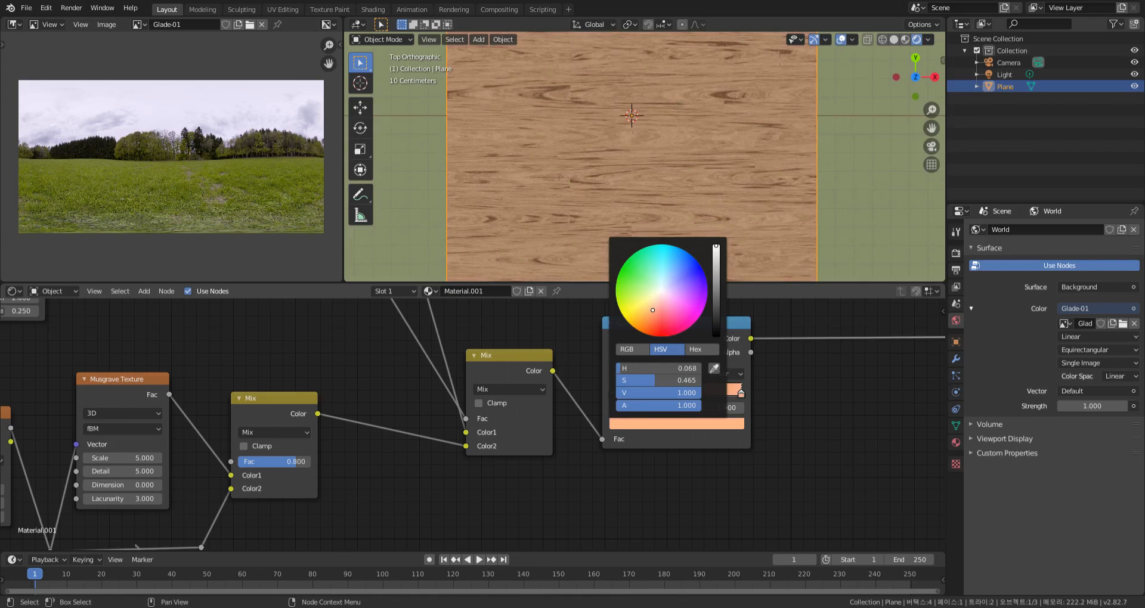
Sample the light orange for the ColorRamp's black stop and darken it to a brown with value about 0.54
left_click(612, 394)
left_click(657, 422)
left_click(714, 372)
left_click(741, 394)
left_click(714, 425)
left_click_drag(716, 246, 716, 284)
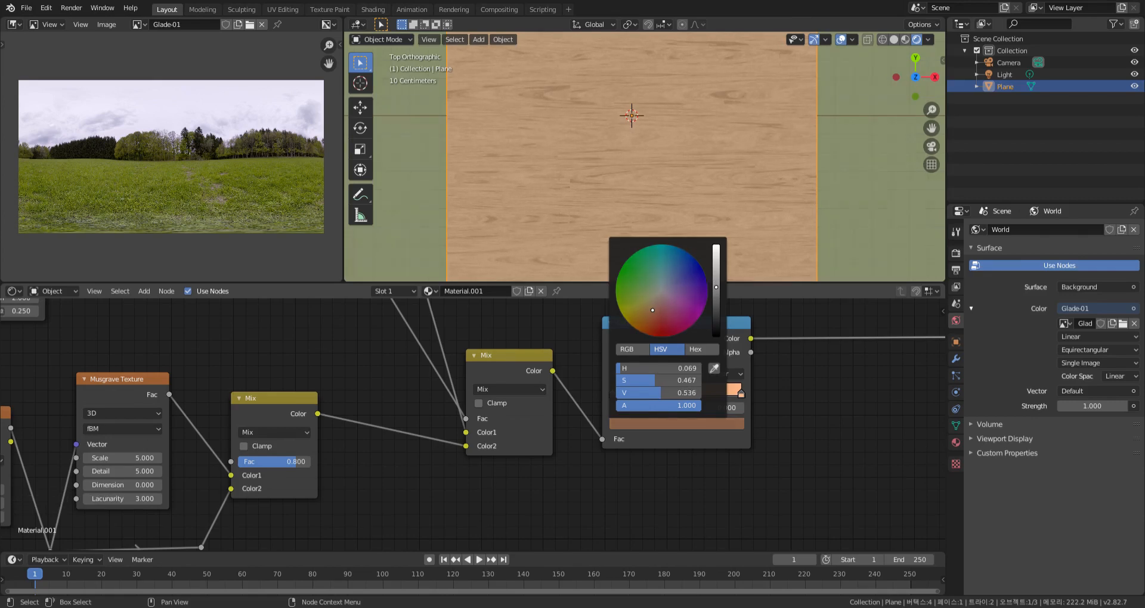
Add a MixRGB node on the link after the wood-coloured ColorRamp
scroll(809, 214, "down", 4)
middle_click_drag(831, 405, 696, 410)
scroll(702, 413, "down", 1)
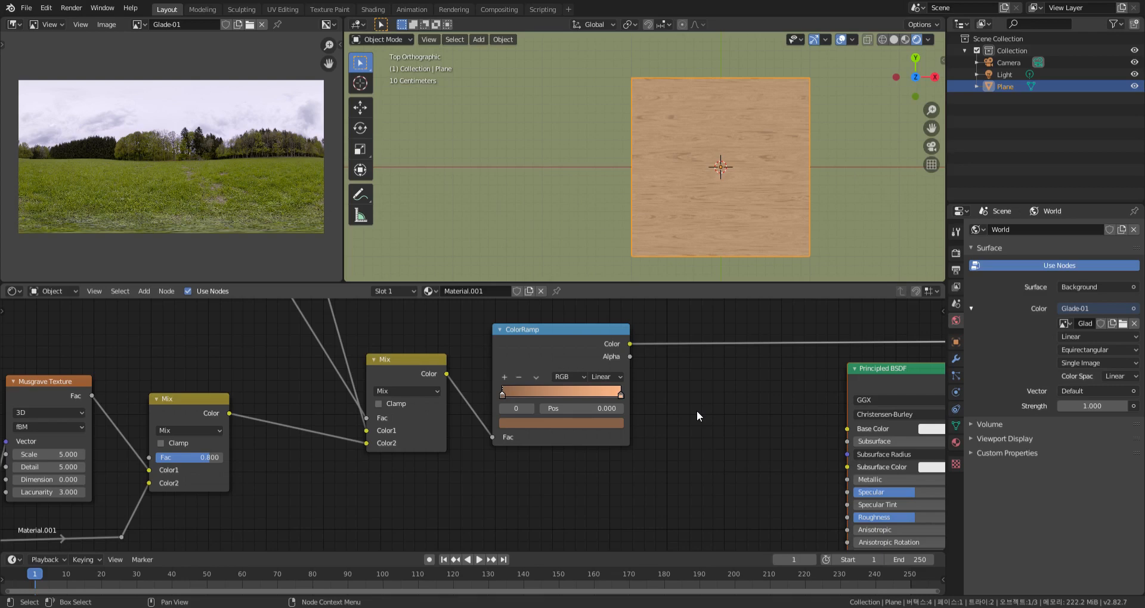
scroll(720, 412, "down", 5)
middle_click_drag(720, 412, 692, 434)
key("shift+a")
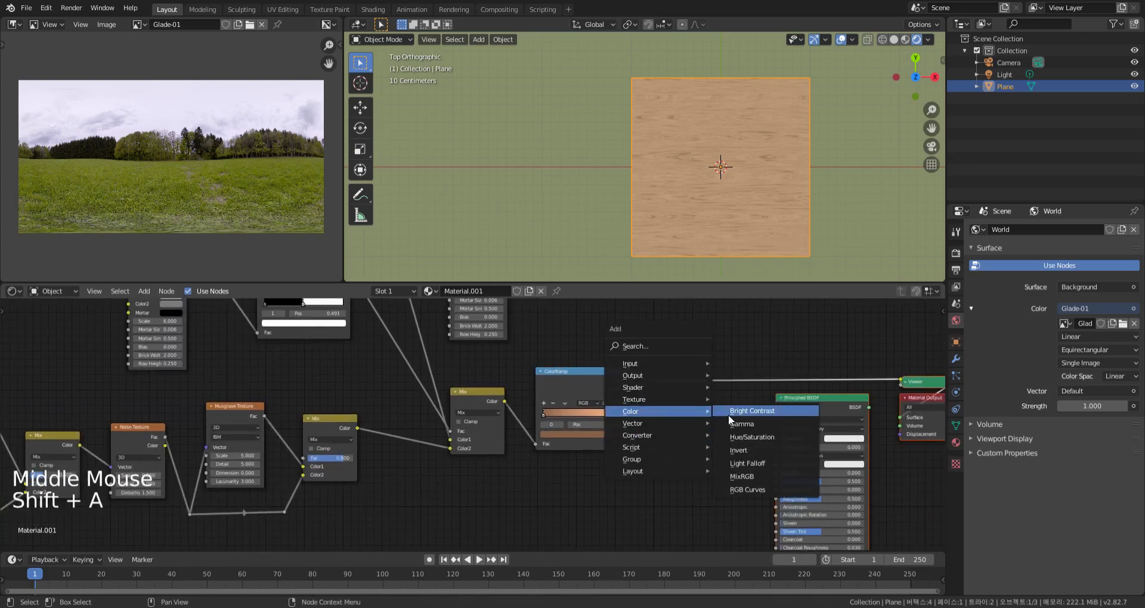
left_click(740, 471)
left_click(706, 396)
Move the unconnected Brick Texture copy below the wood-coloured ColorRamp
scroll(599, 341, "down", 7)
scroll(599, 342, "down", 6)
middle_click_drag(599, 341, 620, 355)
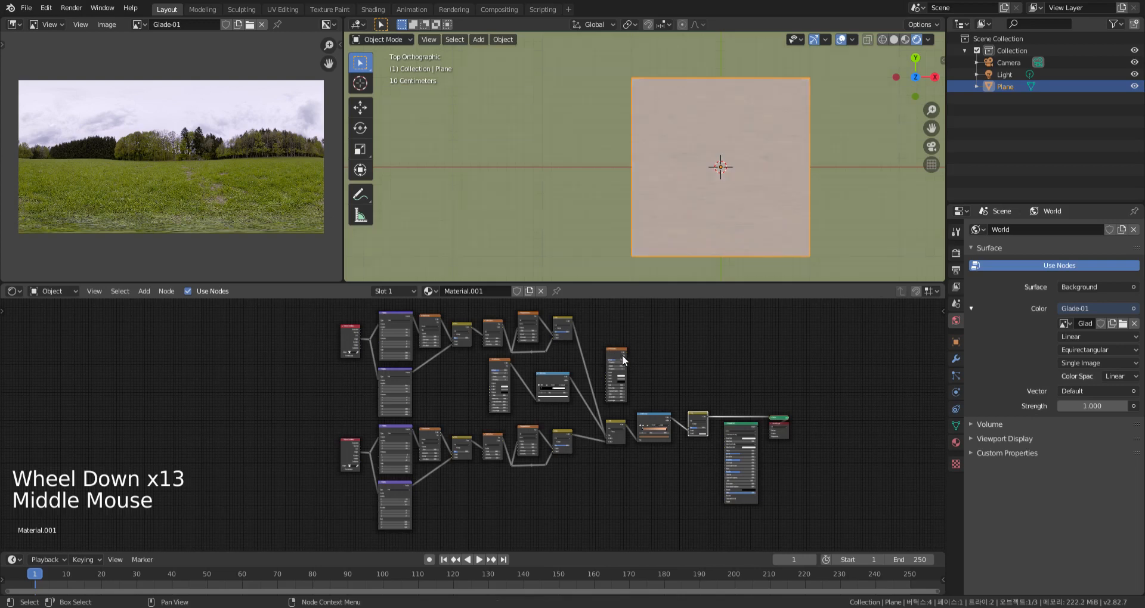
left_click(622, 355)
key("g")
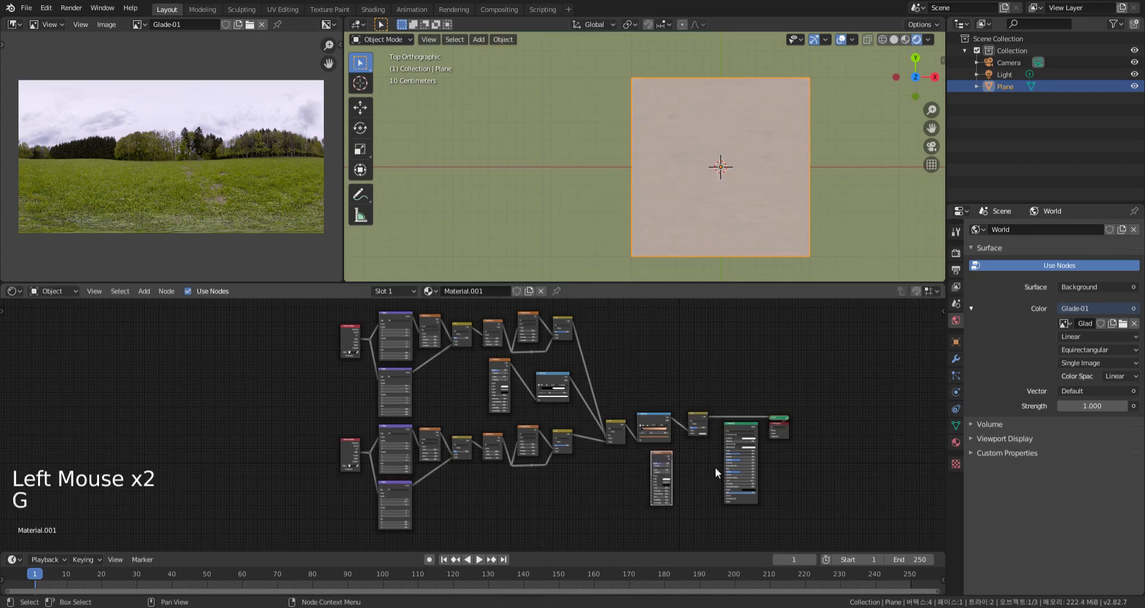
Connect the Brick Texture copy's Color output to Color2 of the new Mix node
scroll(697, 459, "up", 18)
middle_click_drag(689, 454, 677, 428)
scroll(677, 428, "up", 2)
left_click_drag(607, 419, 682, 313)
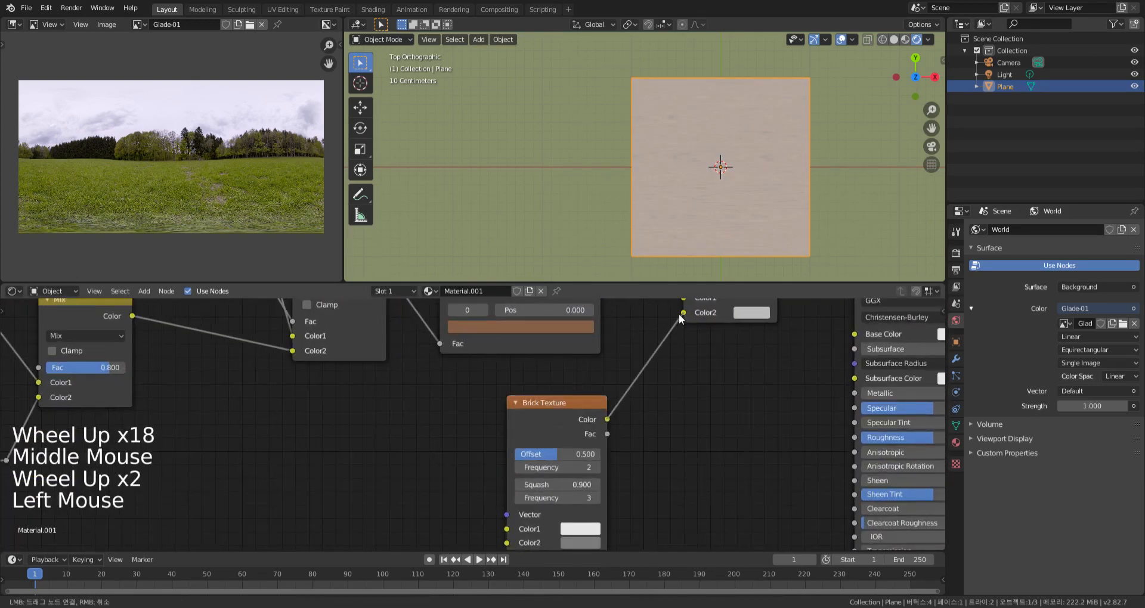
Change the new Mix node's blend mode to Multiply
middle_click_drag(729, 402, 724, 419)
scroll(692, 385, "up", 8)
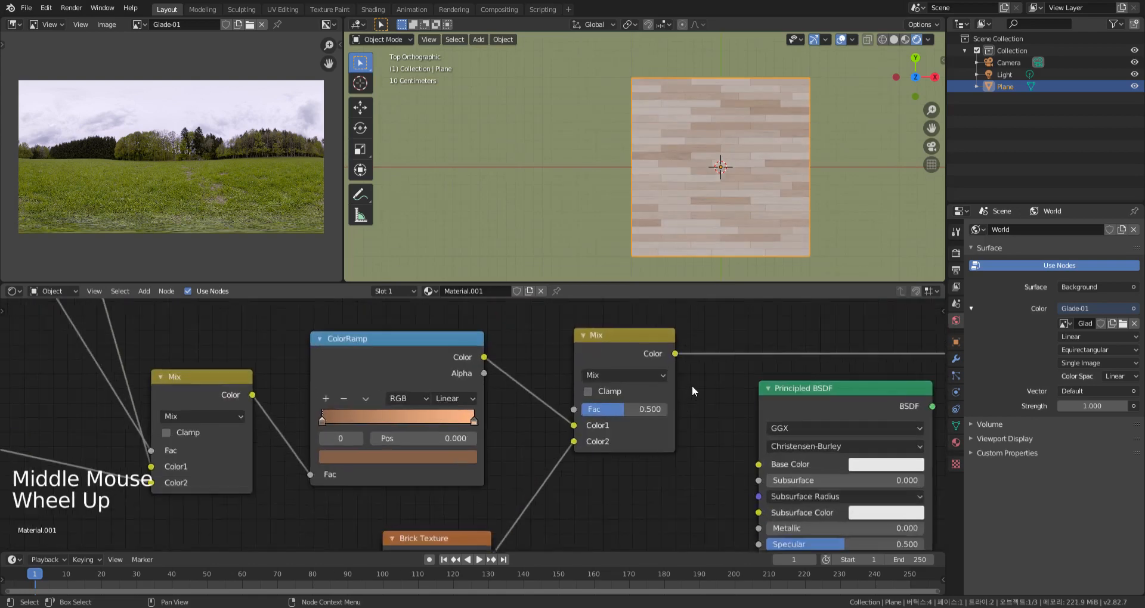
left_click(643, 367)
left_click(576, 270)
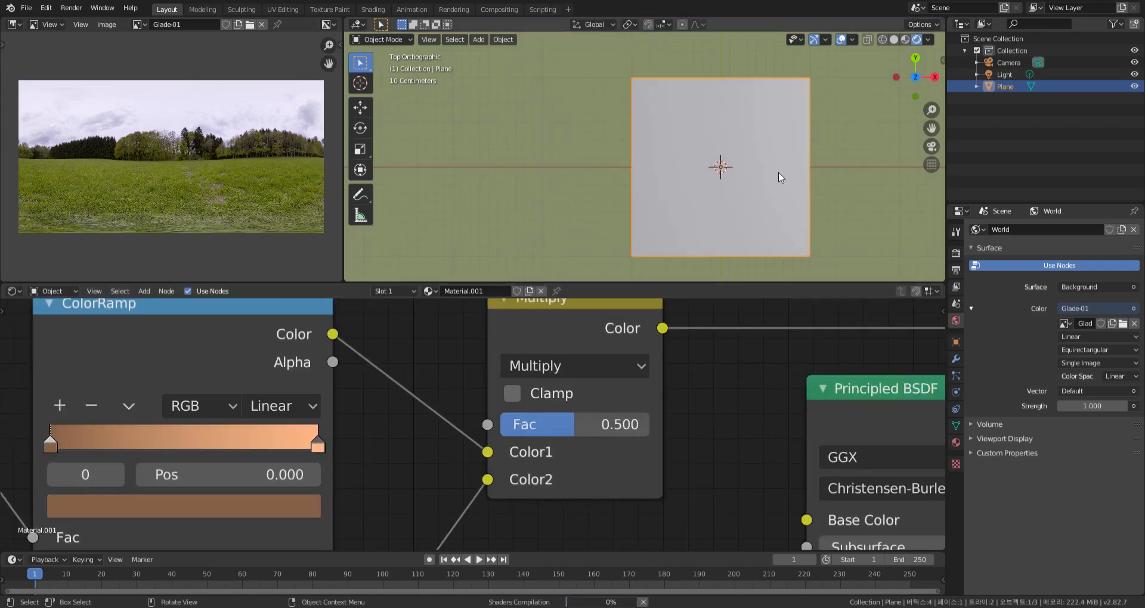
Examine the wood grain and plank joints up close on the plane and review the connected node chains
scroll(752, 176, "up", 4)
scroll(710, 165, "up", 8)
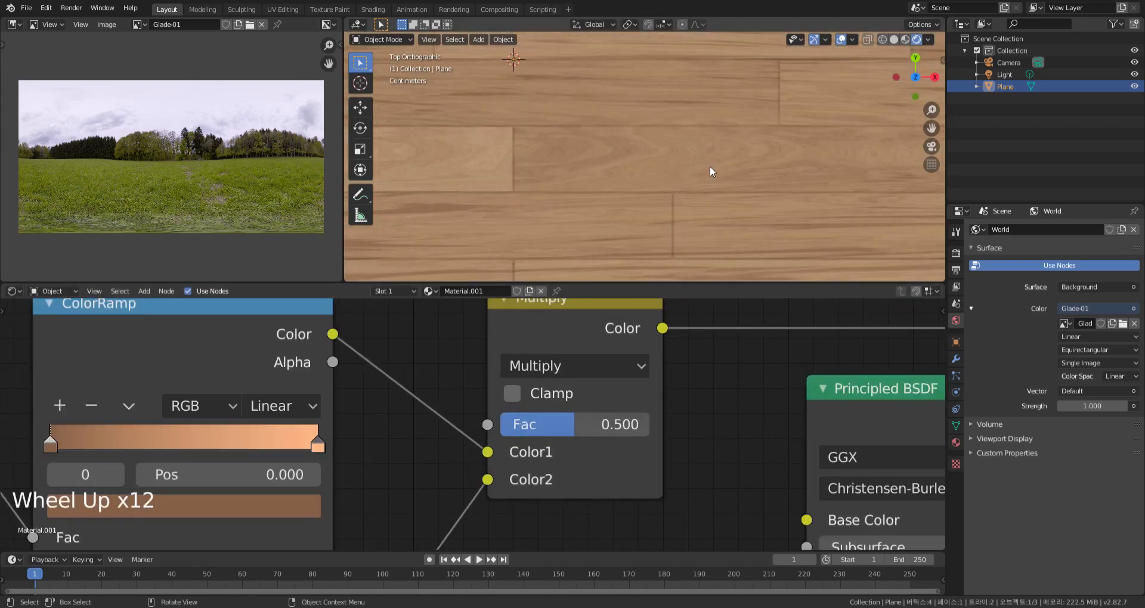
scroll(715, 176, "down", 2)
scroll(716, 176, "down", 5)
scroll(462, 398, "down", 4)
middle_click_drag(459, 396, 694, 447)
scroll(574, 346, "down", 7)
middle_click_drag(507, 322, 597, 437)
scroll(528, 391, "down", 1)
scroll(528, 391, "down", 5)
middle_click_drag(528, 391, 595, 383)
scroll(694, 195, "up", 12)
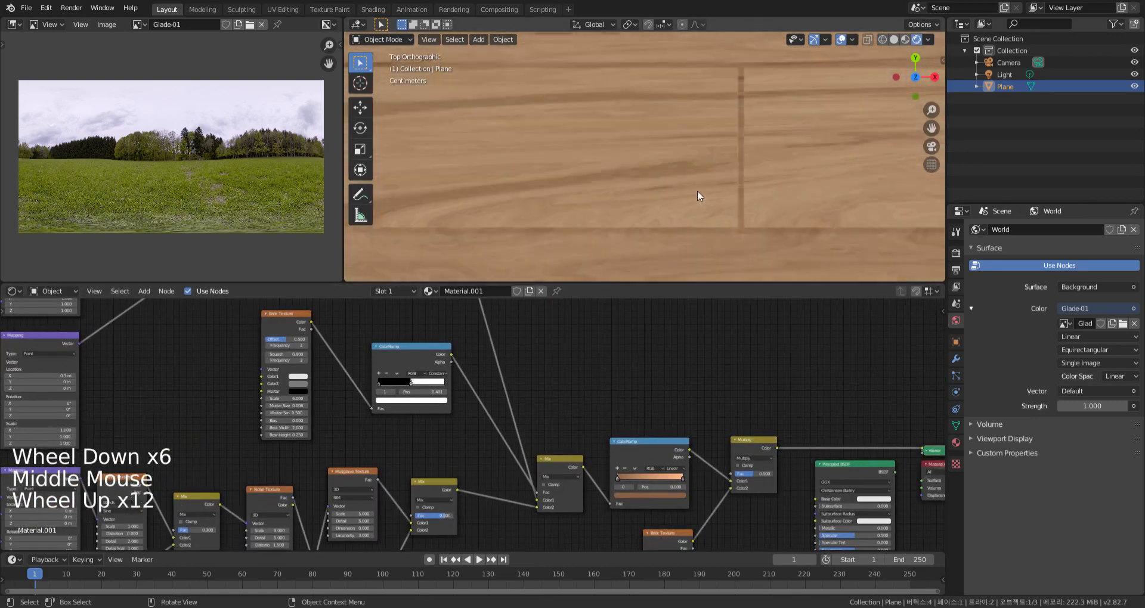
Set the Multiply node's Fac to 1
scroll(769, 519, "up", 3)
middle_click_drag(769, 519, 674, 481)
scroll(674, 474, "up", 6)
left_click_drag(647, 380, 686, 380)
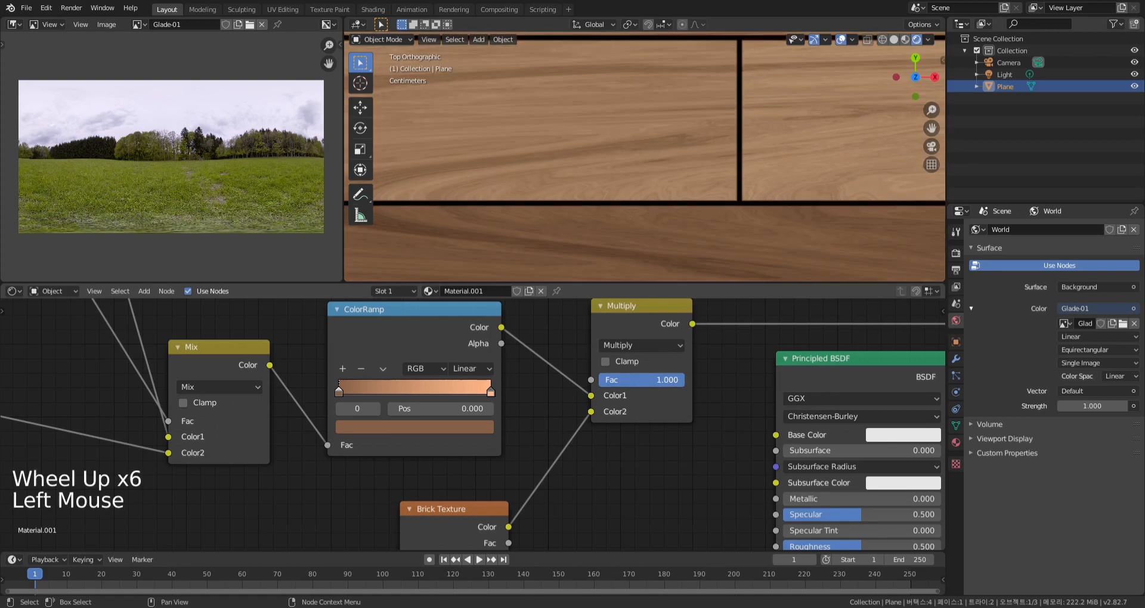
Examine the whole plank pattern on the plane from the top view, both near and at full extent
scroll(677, 477, "down", 5)
scroll(709, 223, "down", 20)
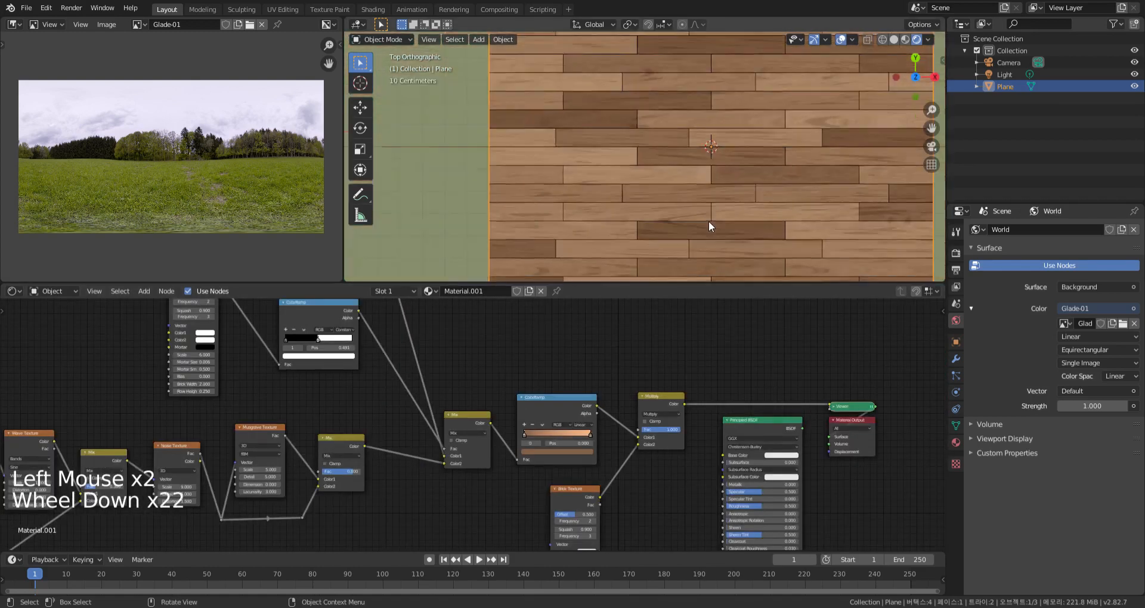
key("KP_7")
middle_click_drag(713, 230, 688, 220, "shift")
scroll(680, 211, "up", 8)
scroll(703, 158, "down", 6)
middle_click_drag(703, 159, 690, 189, "shift")
scroll(687, 192, "down", 3)
scroll(690, 189, "up", 1)
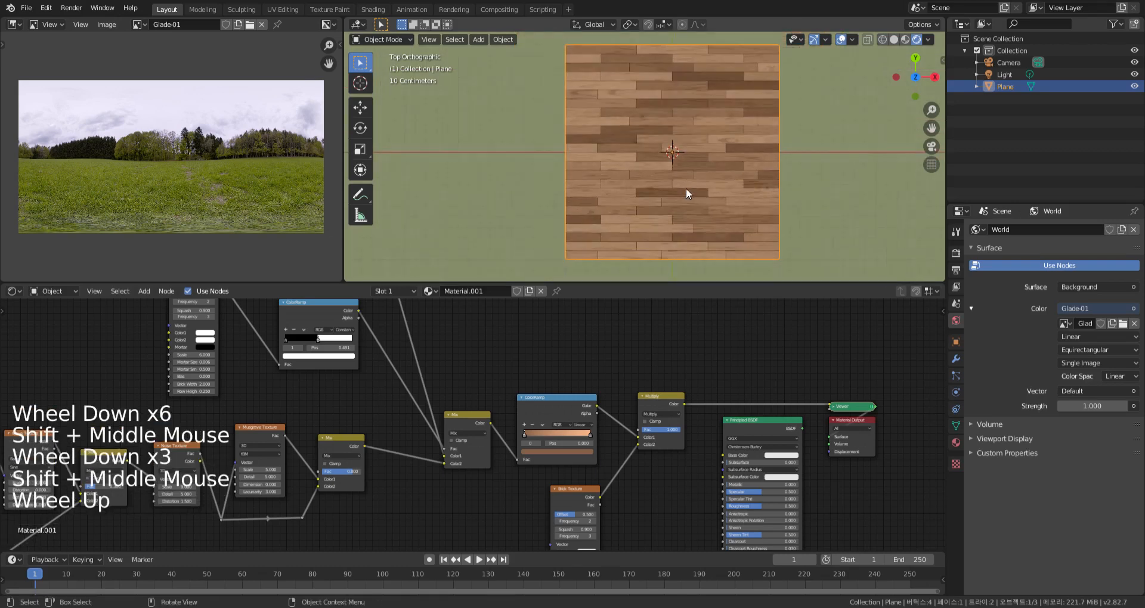
Lighten the Brick Texture copy's Color2 to a neutral grey with a value of about 0.675
middle_click_drag(623, 477, 630, 448)
scroll(630, 450, "up", 5)
scroll(629, 453, "up", 3)
left_click(596, 441)
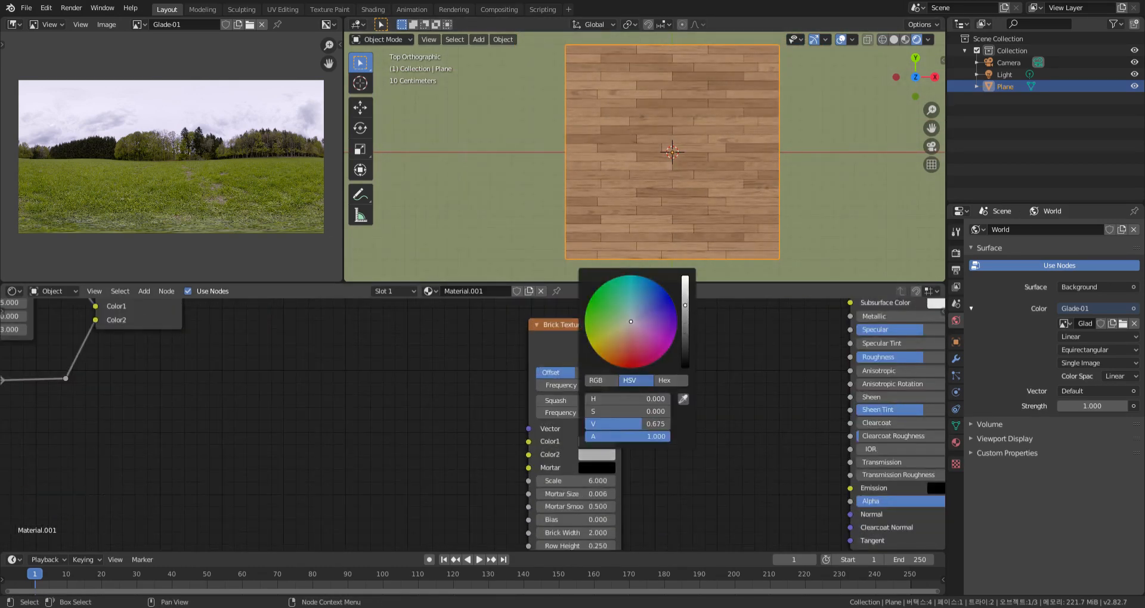
Move the Principled BSDF and Material Output nodes further away from the Multiply node
scroll(665, 209, "up", 3)
scroll(665, 209, "down", 3)
middle_click_drag(706, 381, 700, 427, "shift")
scroll(647, 403, "down", 16)
left_click(706, 334)
key("g")
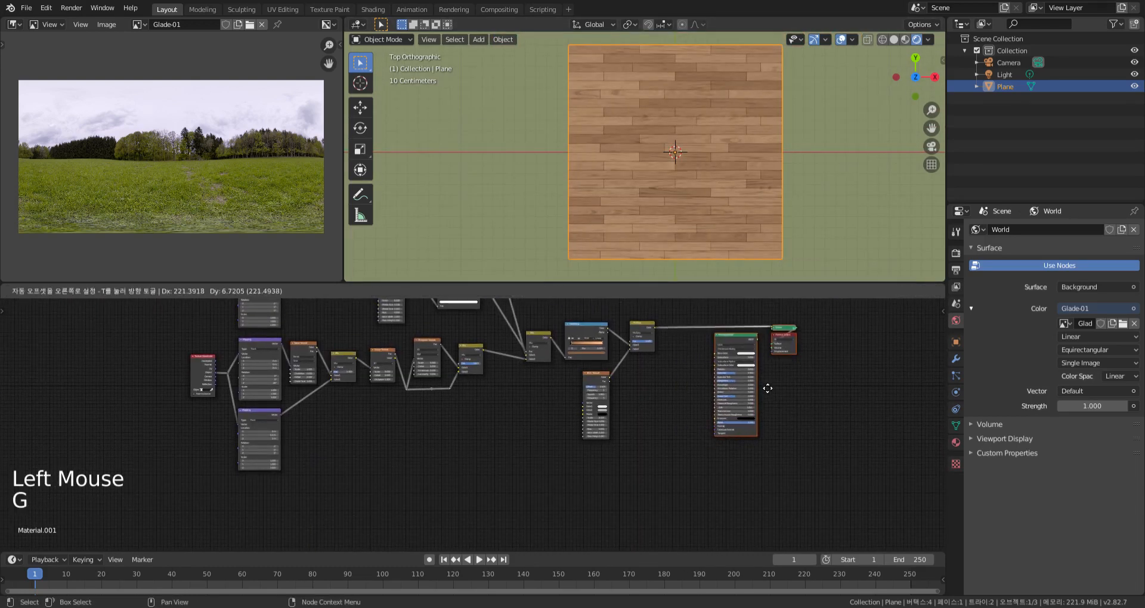
left_click(745, 334)
Connect the Multiply node's Color output to the Principled BSDF's Base Color and route the shader to the Material Output surface
scroll(763, 187, "up", 3)
middle_click_drag(826, 252, 811, 202)
scroll(763, 187, "up", 3)
scroll(810, 201, "down", 4)
middle_click_drag(652, 416, 611, 322, "shift")
scroll(609, 389, "up", 6)
scroll(609, 384, "up", 3)
scroll(542, 360, "up", 2)
left_click_drag(612, 324, 713, 371)
left_click(735, 355, "ctrl+shift")
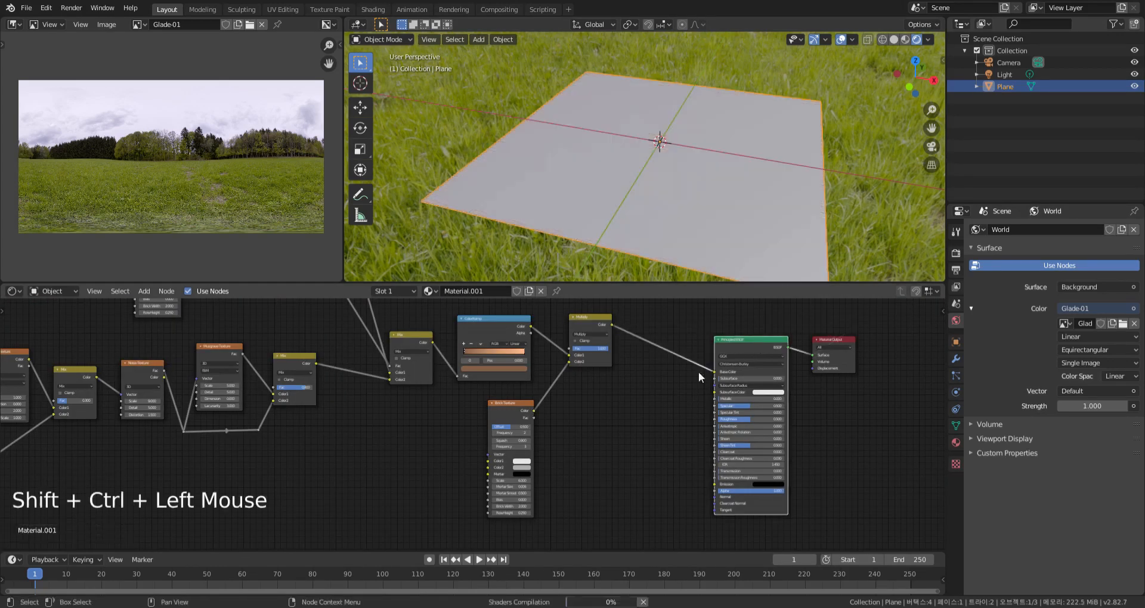
Examine the shaded planks and joints up close from several angles under the HDRI lighting
middle_click_drag(864, 185, 872, 223)
scroll(772, 206, "up", 6)
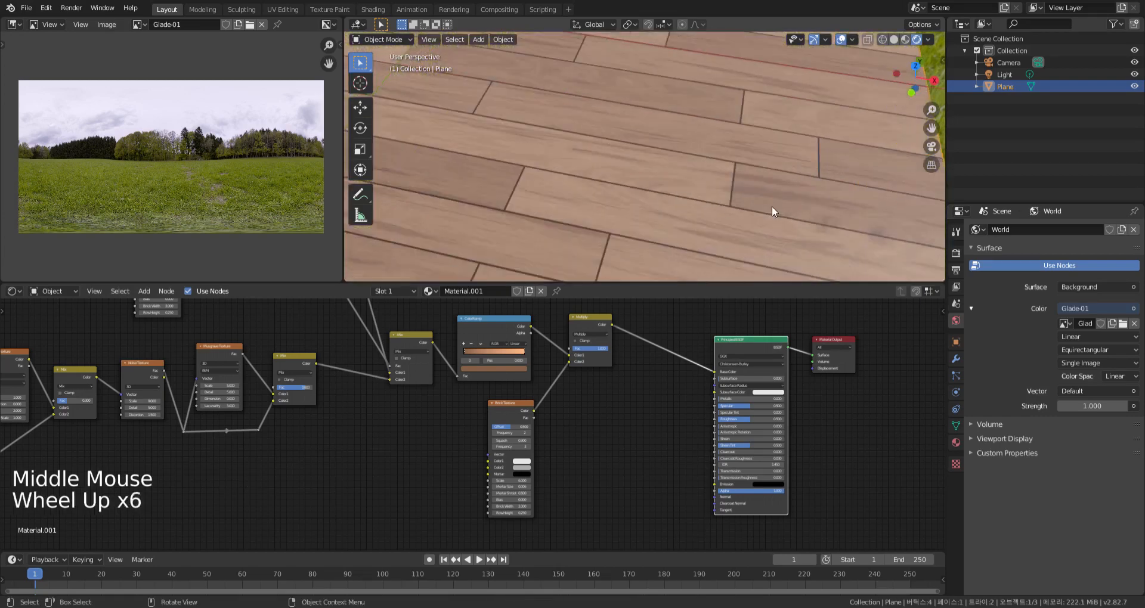
scroll(785, 199, "down", 5)
middle_click_drag(784, 199, 773, 229)
scroll(688, 219, "up", 6)
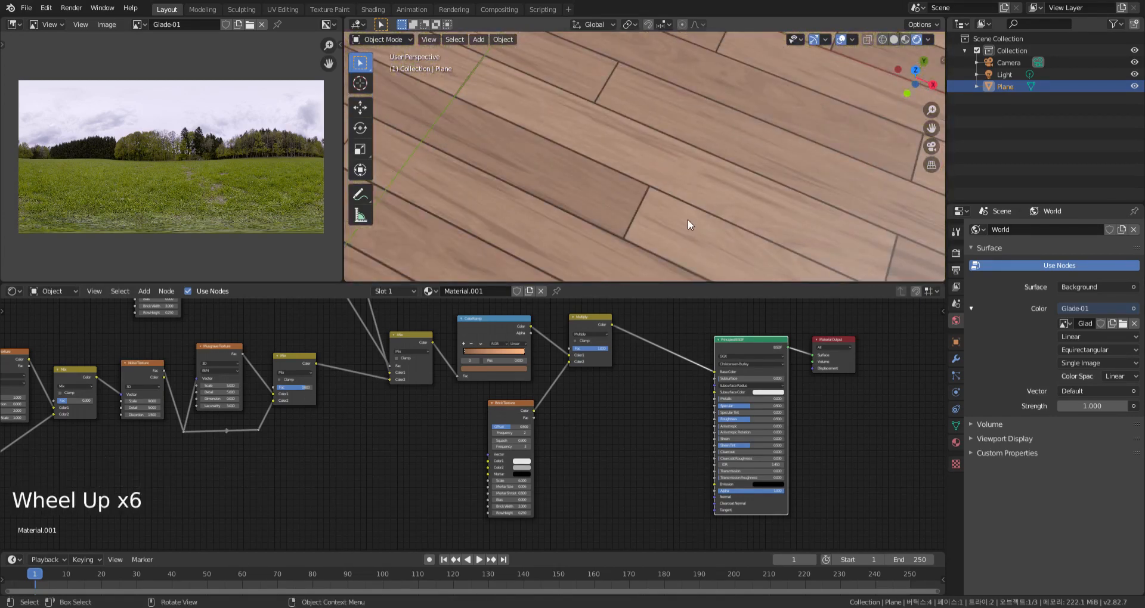
scroll(688, 219, "down", 6)
middle_click_drag(688, 220, 748, 208)
Connect the Multiply node's Color output to the Principled BSDF's Roughness input
middle_click_drag(596, 398, 621, 404)
left_click(636, 331)
left_click_drag(637, 332, 739, 425)
Examine the reflections and light highlight across the plank surface at different distances
middle_click_drag(891, 219, 781, 213)
scroll(763, 191, "up", 4)
scroll(764, 191, "down", 5)
scroll(752, 215, "up", 4)
scroll(739, 239, "down", 2)
scroll(733, 246, "up", 2)
scroll(729, 248, "down", 1)
middle_click_drag(730, 248, 740, 274)
Insert a ColorRamp between the Multiply node and the Roughness input and shift the shader and output nodes to make room
key("shift+a")
mouse_move(642, 402)
mouse_move(643, 437)
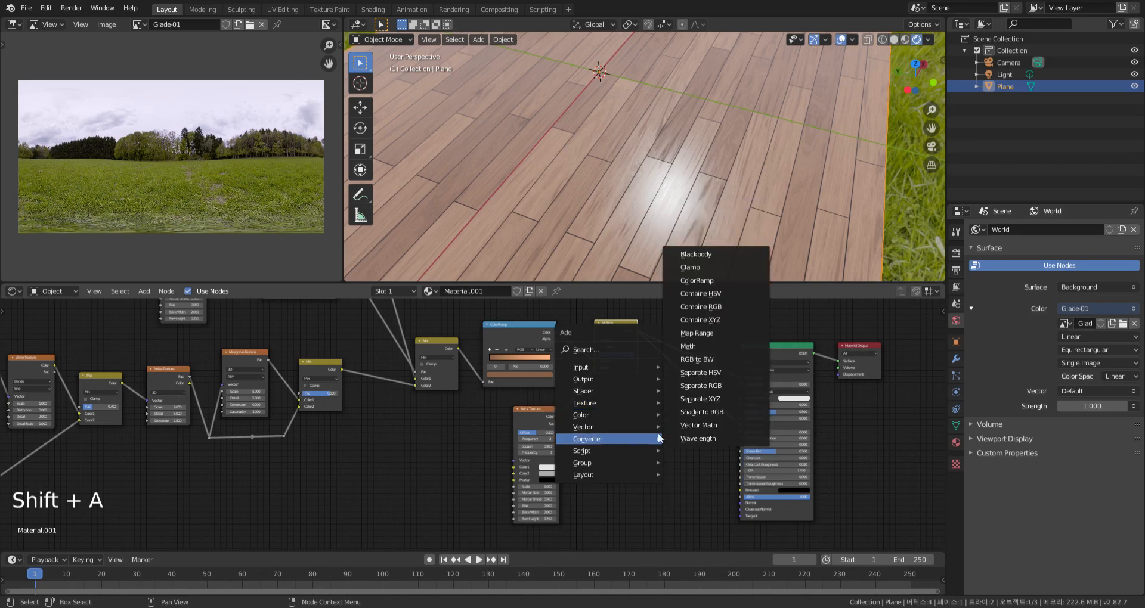
left_click(697, 280)
left_click(794, 366)
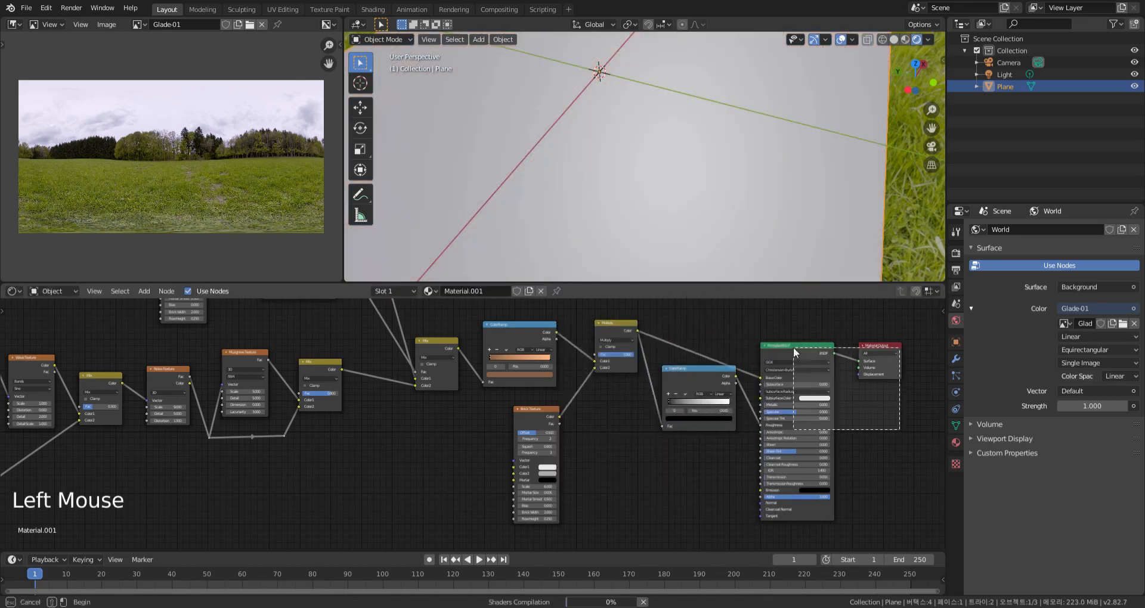
key("g")
Move the black stop of the roughness ColorRamp to position 0.695 and check the gloss at a low angle
middle_click_drag(725, 471, 701, 492)
scroll(696, 477, "up", 9)
middle_click_drag(739, 263, 714, 244)
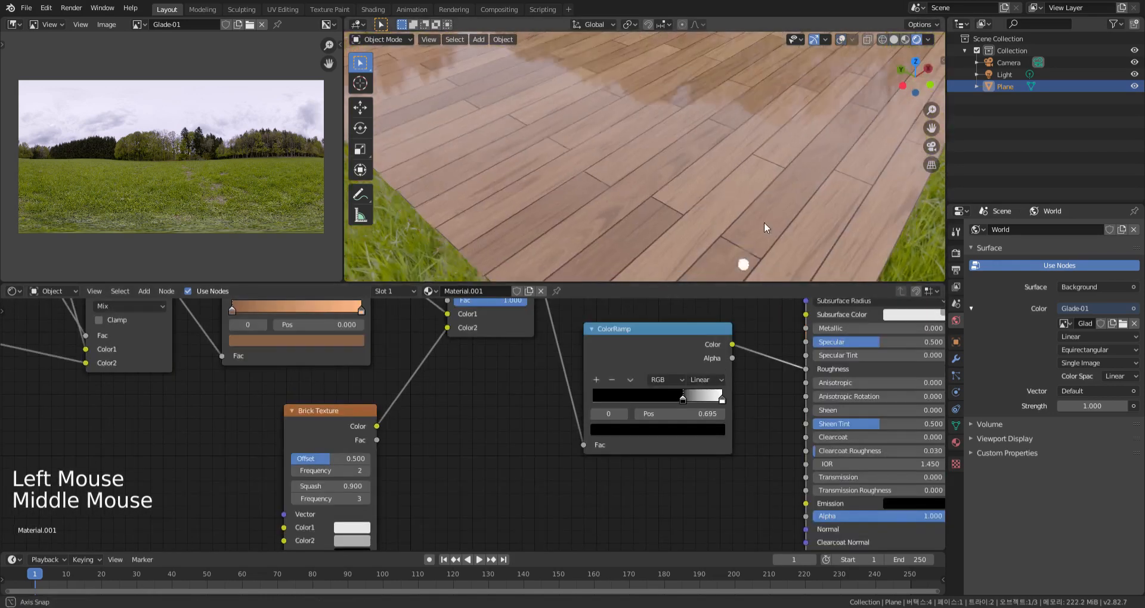
middle_click_drag(764, 222, 767, 201)
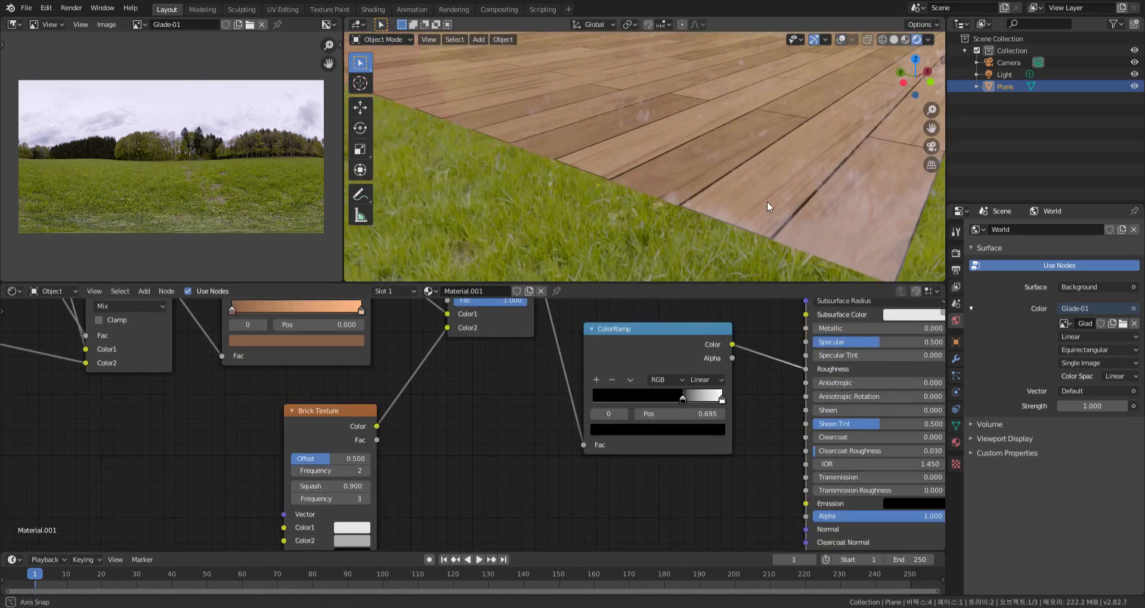
scroll(541, 395, "down", 9)
Feed the roughness ColorRamp's Fac from the wood ColorRamp's Color output instead of the Multiply node
middle_click_drag(540, 395, 579, 433)
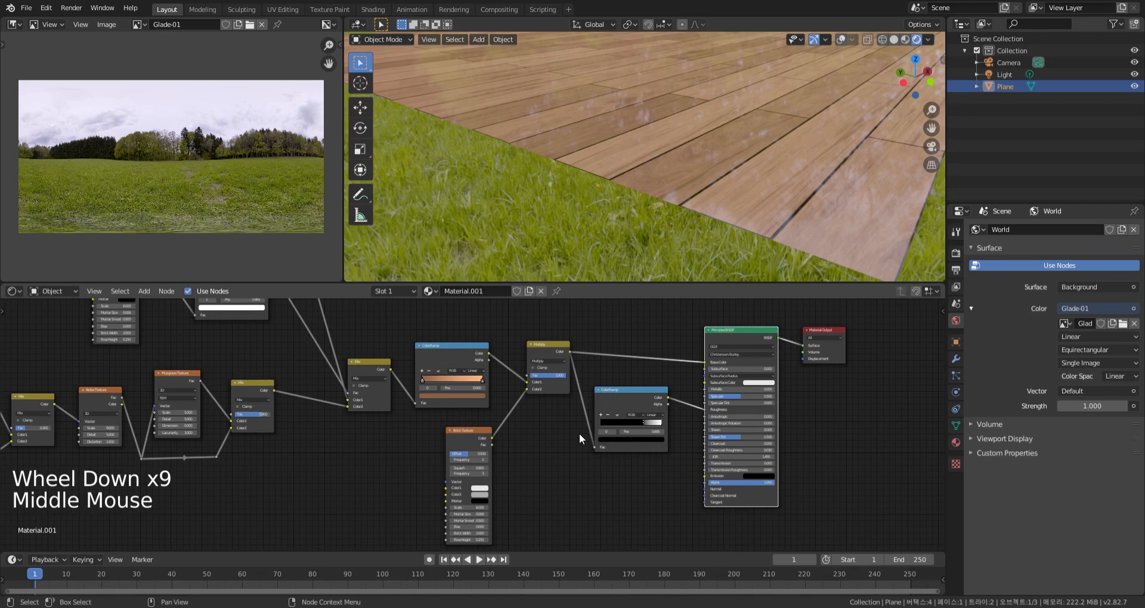
left_click_drag(488, 353, 593, 448)
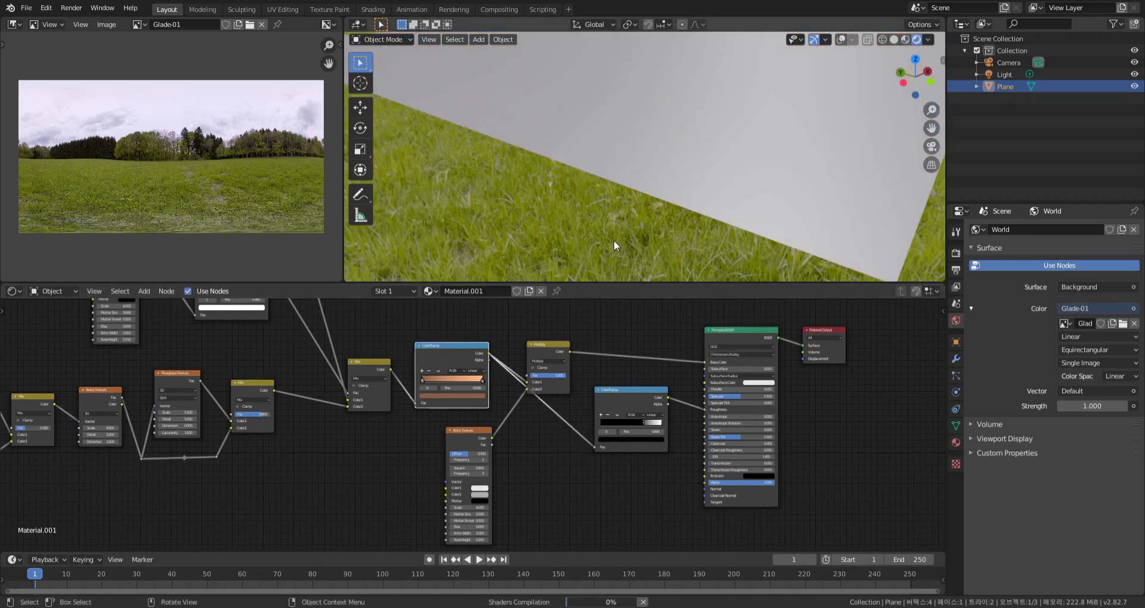
middle_click_drag(663, 220, 653, 232)
Add a reroute point to the wood ColorRamp's output links and tidy the Multiply and Brick Texture nodes around it
left_click_drag(551, 347, 572, 333)
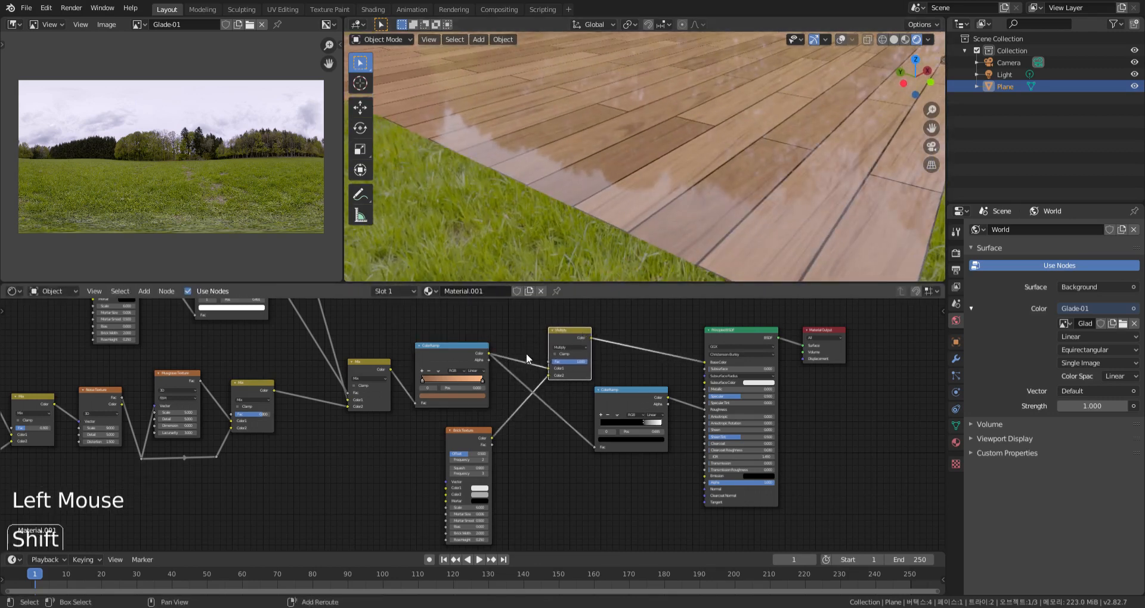
left_click(520, 384)
key("g")
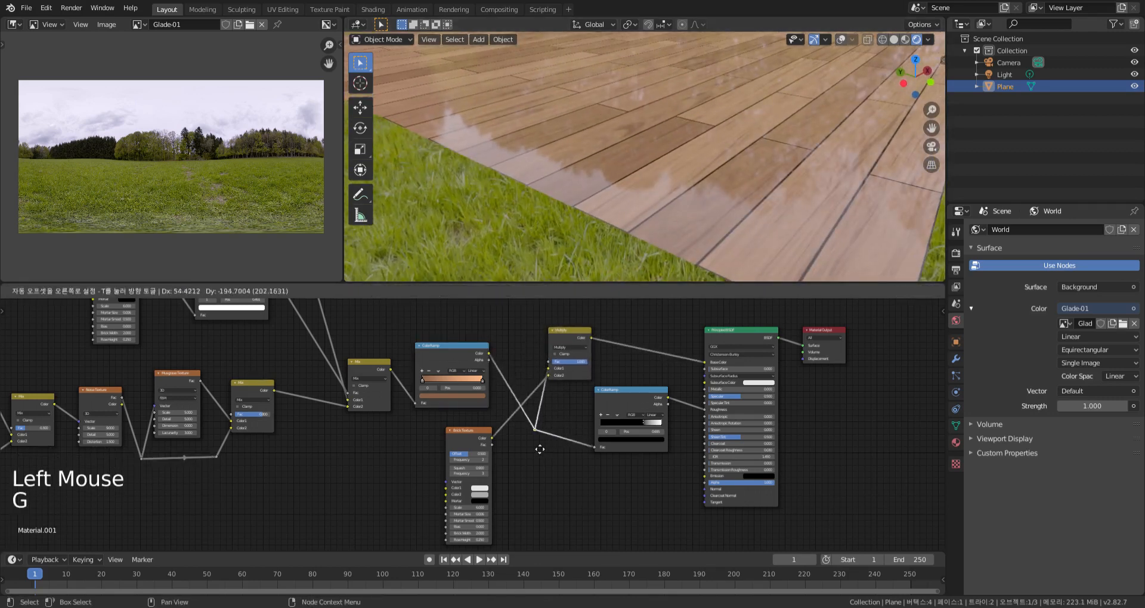
left_click(523, 454)
left_click_drag(576, 335, 595, 327)
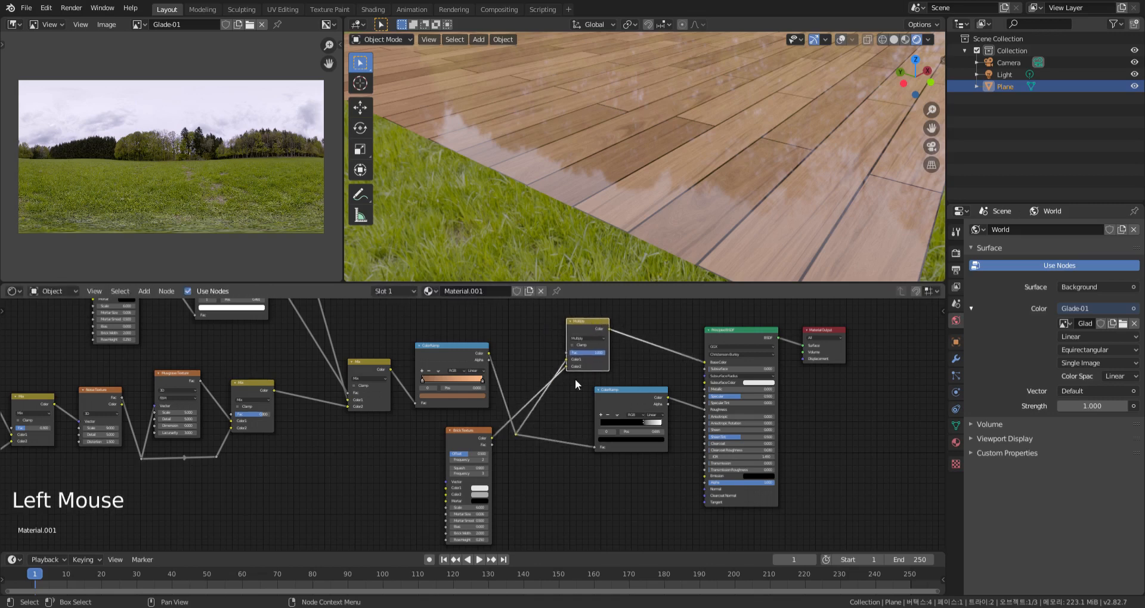
left_click_drag(485, 431, 481, 424)
middle_click_drag(649, 364, 583, 371)
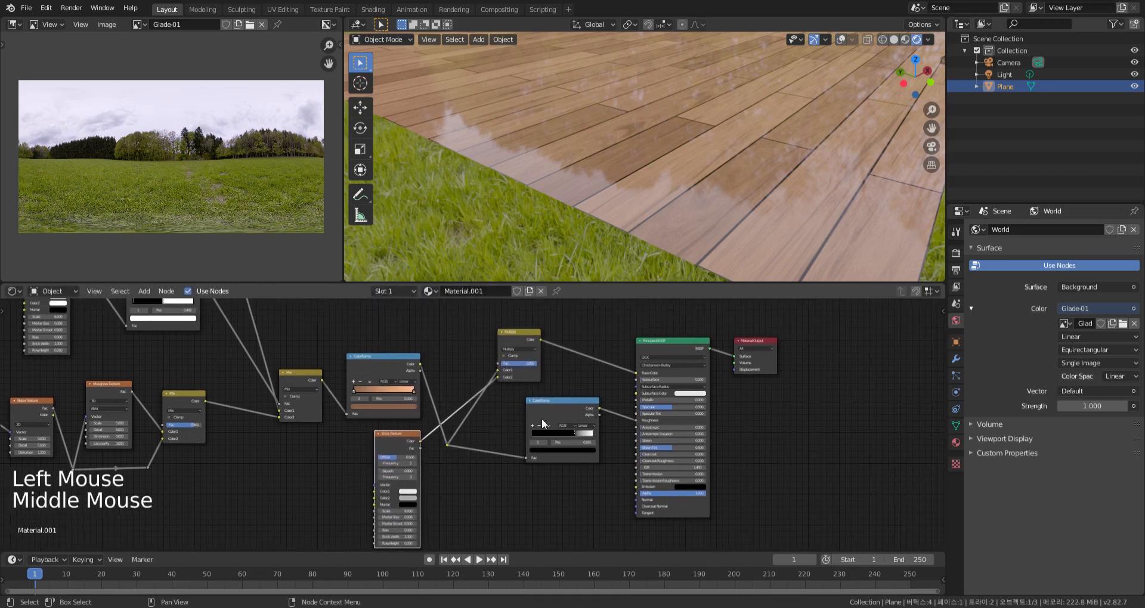
Move the roughness ColorRamp's black stop back to position 0 and check the gloss over the whole plane
scroll(583, 371, "up", 4)
scroll(582, 371, "up", 1)
scroll(569, 453, "up", 3)
left_click_drag(521, 470, 486, 486)
middle_click_drag(739, 201, 710, 241)
scroll(717, 228, "down", 2)
Darken the white stop of the roughness ColorRamp to a light grey while checking the planks' reflections
scroll(711, 218, "up", 2)
scroll(712, 233, "down", 5)
left_click(620, 482)
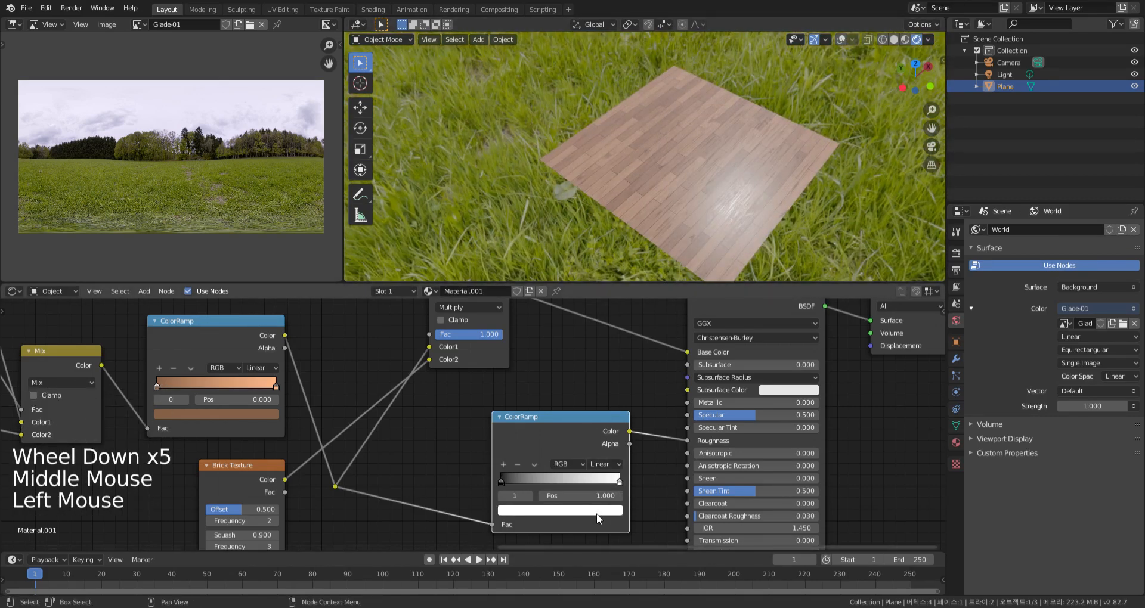
left_click(597, 511)
left_click_drag(598, 350, 598, 380)
middle_click_drag(758, 232, 620, 455)
scroll(722, 202, "up", 5)
scroll(723, 202, "down", 2)
scroll(729, 216, "up", 5)
scroll(731, 214, "down", 2)
left_click(624, 433)
left_click(598, 422)
left_click(599, 511)
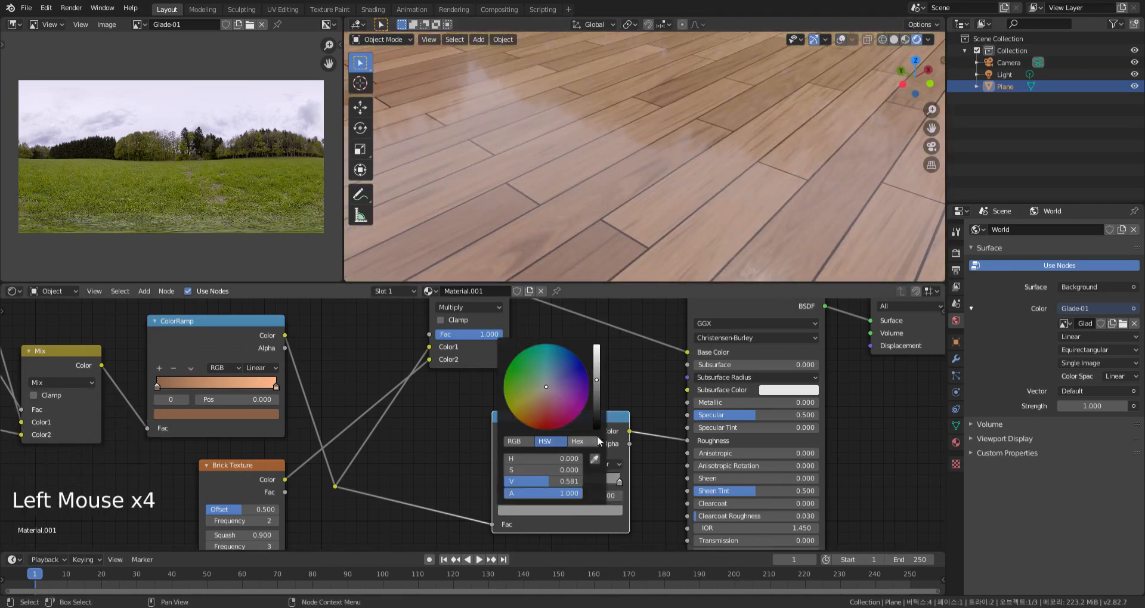
scroll(746, 264, "down", 3)
middle_click_drag(691, 199, 731, 218)
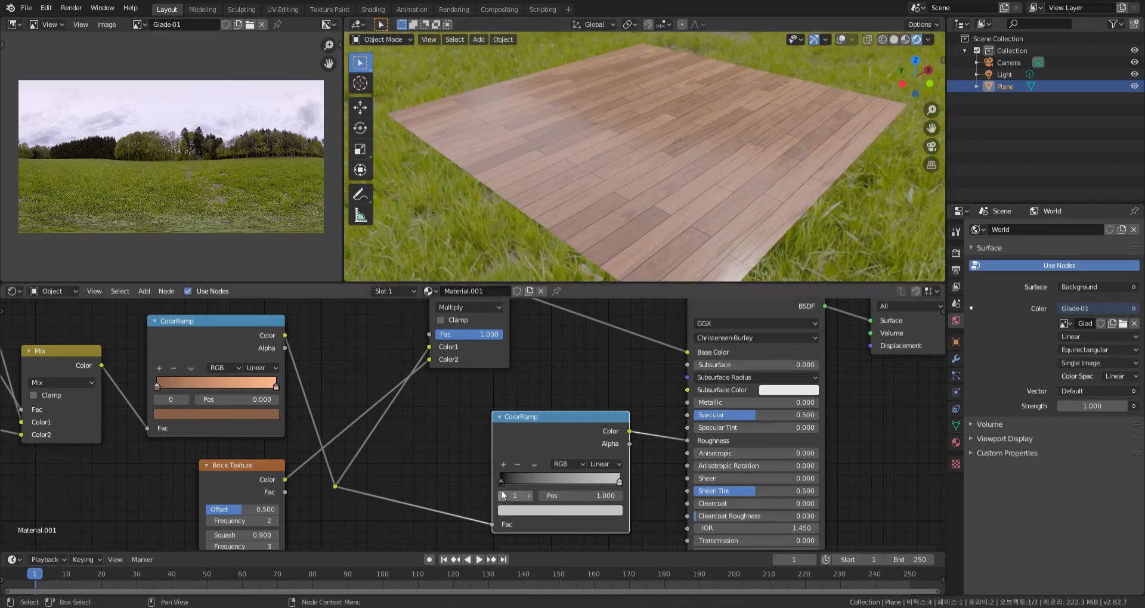
Lighten the black stop of the roughness ColorRamp to a dark grey with a value of about 0.227
left_click(502, 481)
left_click(524, 510)
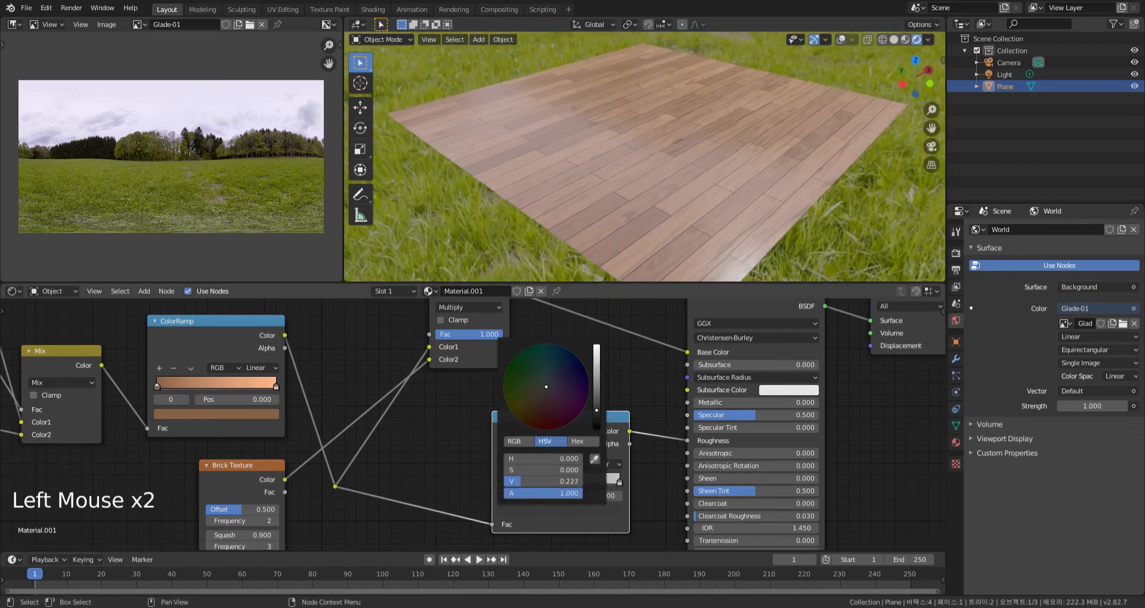
middle_click_drag(722, 271, 765, 270)
scroll(732, 229, "up", 4)
scroll(732, 229, "down", 6)
mouse_move(733, 228)
middle_mouse_down()
mouse_move(736, 206)
mouse_move(741, 218)
middle_mouse_up()
Switch the scene's render engine to Cycles
middle_click_drag(591, 383, 639, 356)
scroll(641, 353, "down", 16)
middle_click_drag(619, 444, 667, 463)
scroll(633, 449, "up", 3)
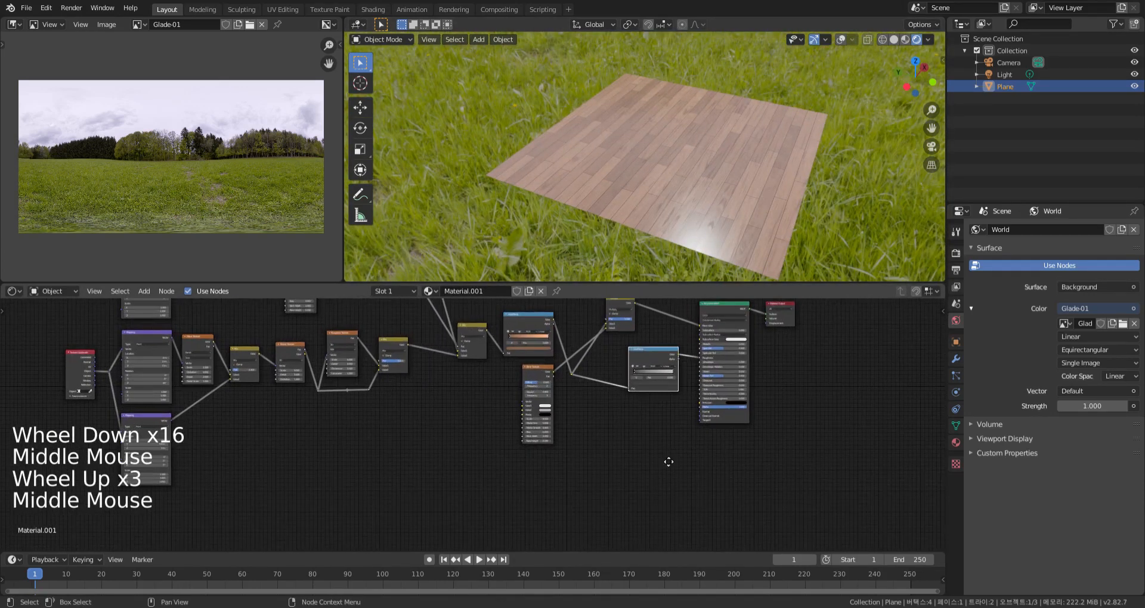
left_click(956, 252)
left_click(1089, 230)
left_click(1078, 271)
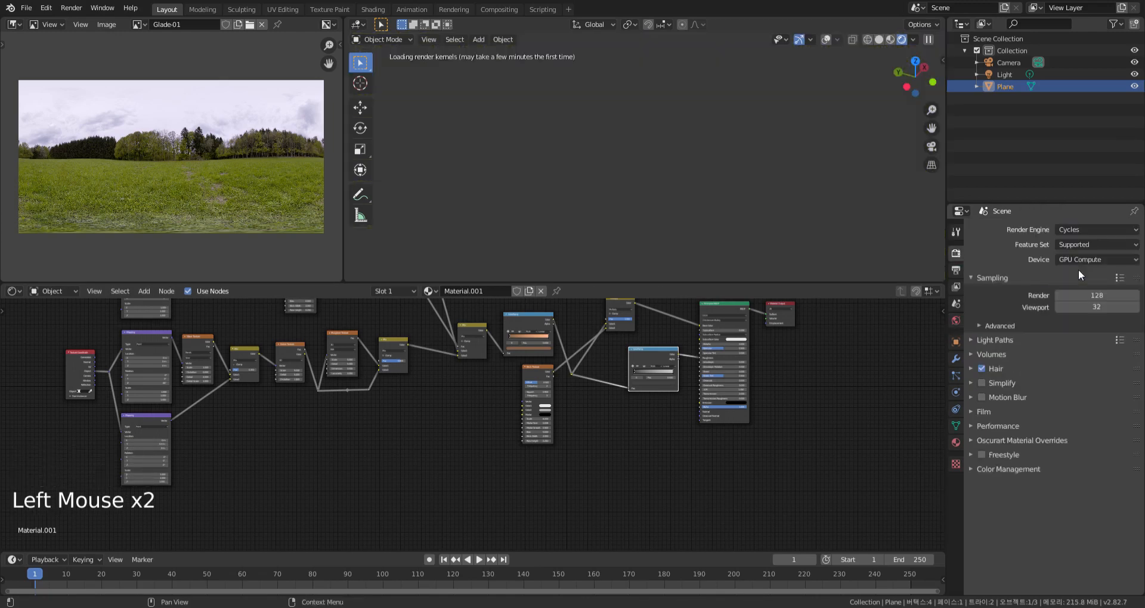
Set the material's surface displacement method to Displacement and Bump
left_click(956, 443)
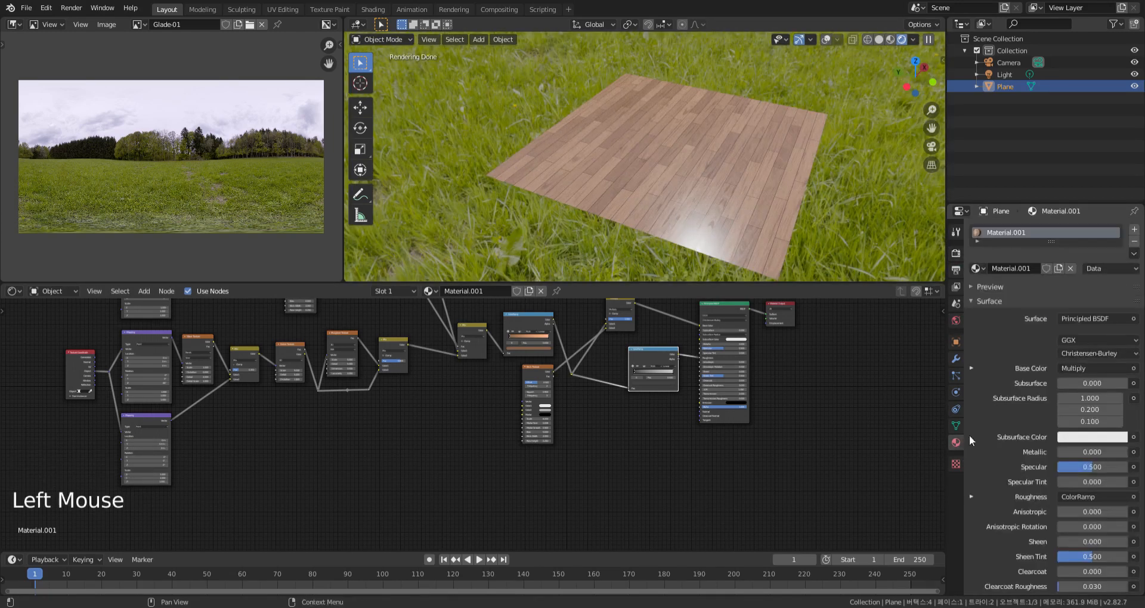
scroll(1000, 472, "down", 9)
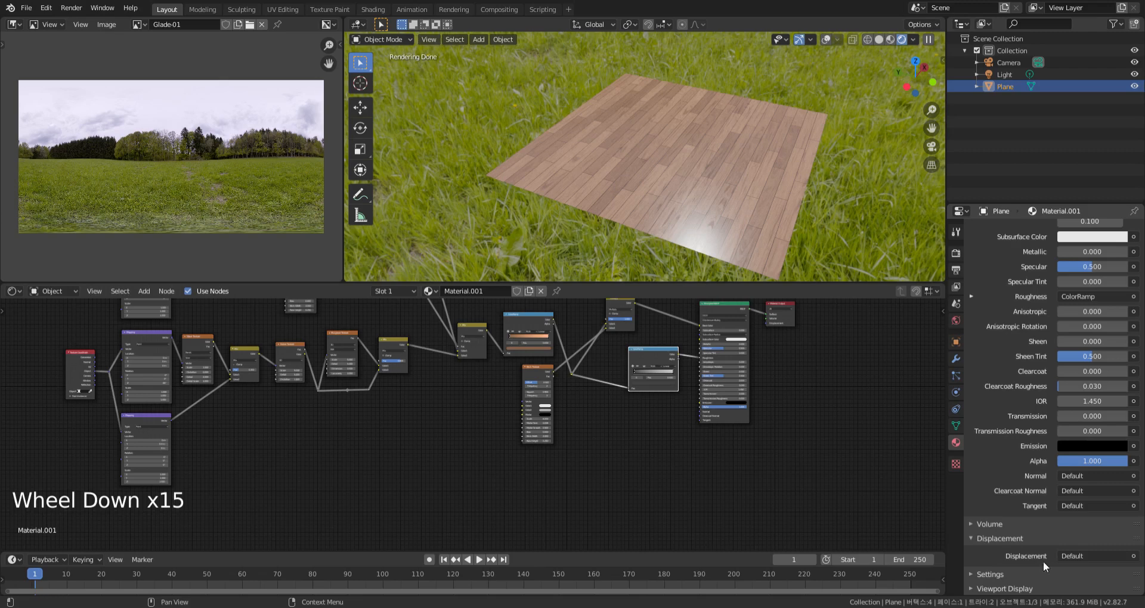
left_click(996, 574)
scroll(997, 557, "down", 9)
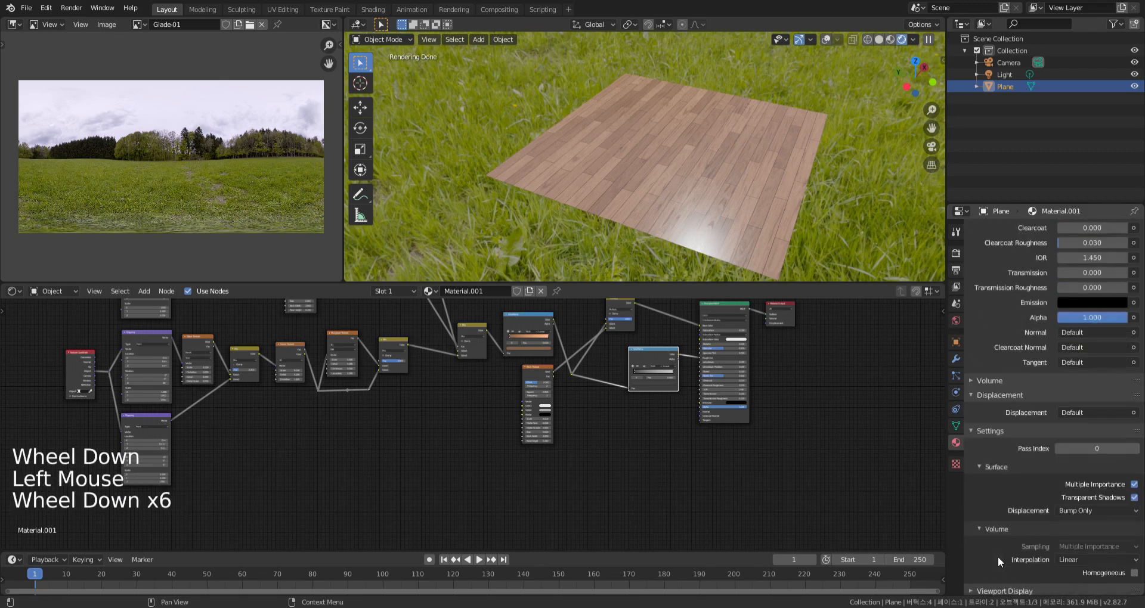
left_click(1097, 508)
left_click(1097, 547)
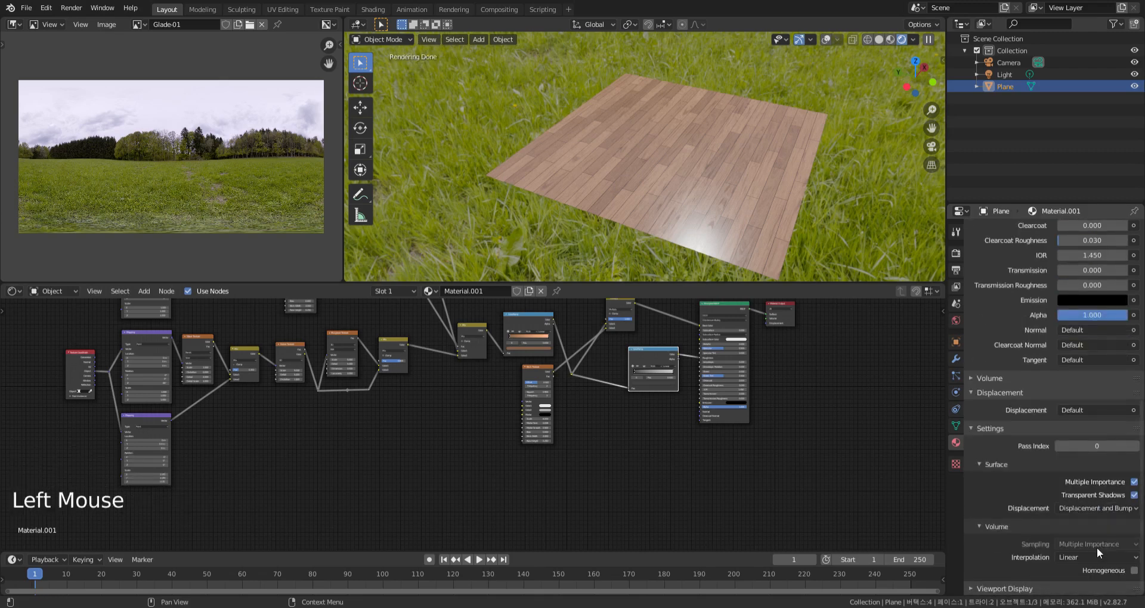
scroll(818, 478, "down", 1)
Add a Displacement node near the Material Output and connect it to the output's Displacement input
middle_click_drag(749, 475, 639, 506)
scroll(755, 480, "up", 4)
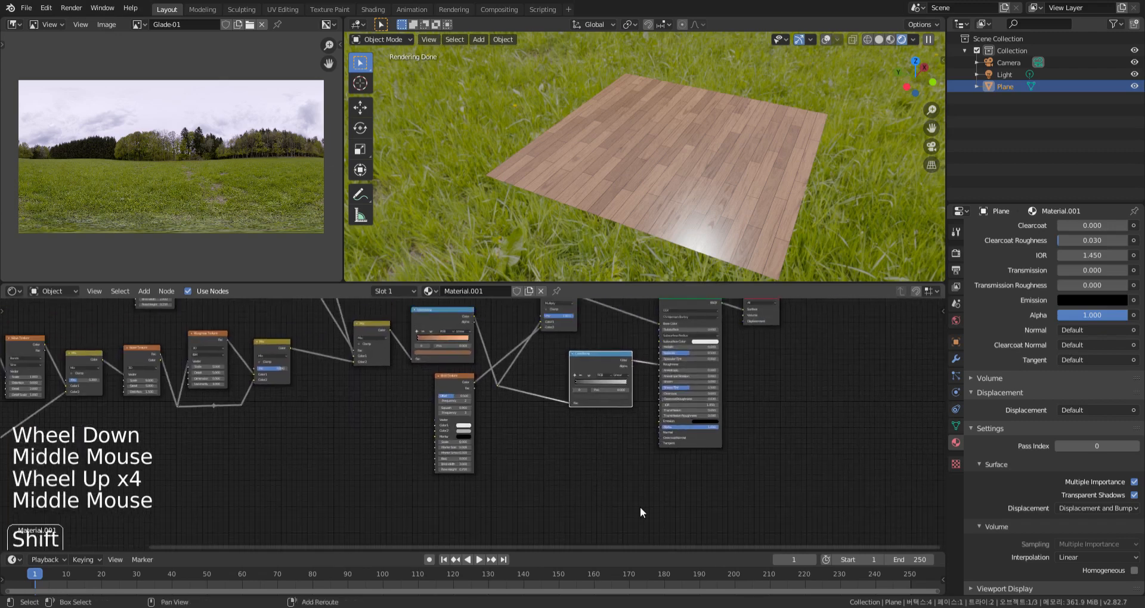
key("shift+a")
mouse_move(602, 495)
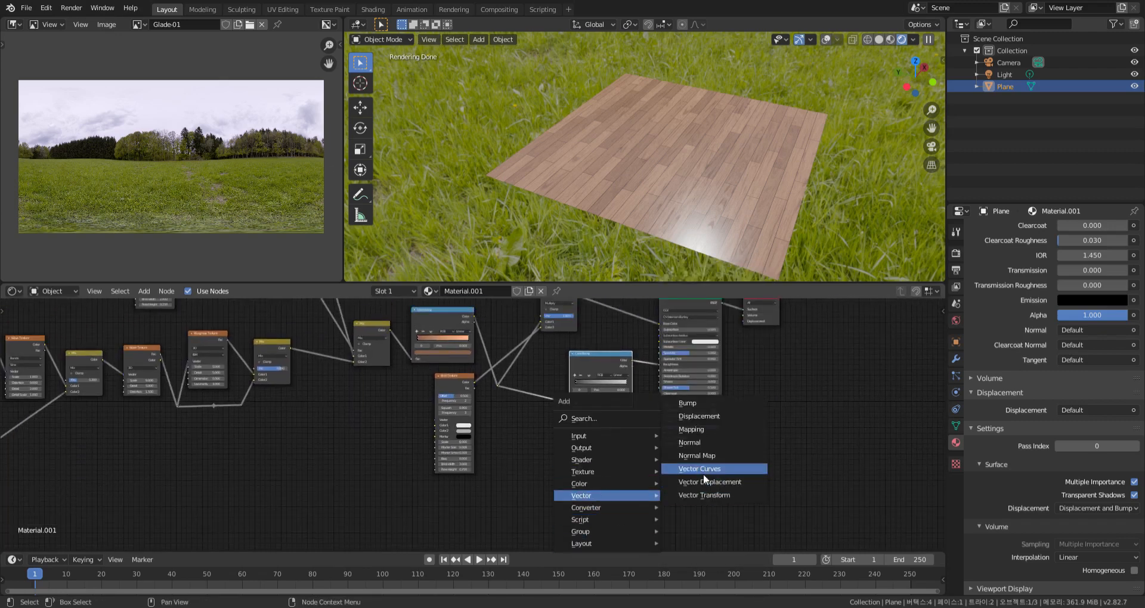
left_click(711, 417)
left_click(697, 471)
scroll(705, 389, "down", 2)
middle_click_drag(696, 471, 706, 332)
left_click(706, 329)
scroll(667, 474, "up", 14)
left_click_drag(613, 466, 762, 433)
Rearrange the nodes so the Multiply node sits below the roughness ColorRamp, closer to the Displacement node
middle_click_drag(777, 278, 768, 189)
scroll(789, 189, "up", 4)
middle_click_drag(457, 412, 694, 384)
scroll(630, 385, "down", 10)
middle_click_drag(579, 396, 560, 462)
left_click_drag(643, 327, 616, 487)
left_click_drag(685, 402, 644, 346)
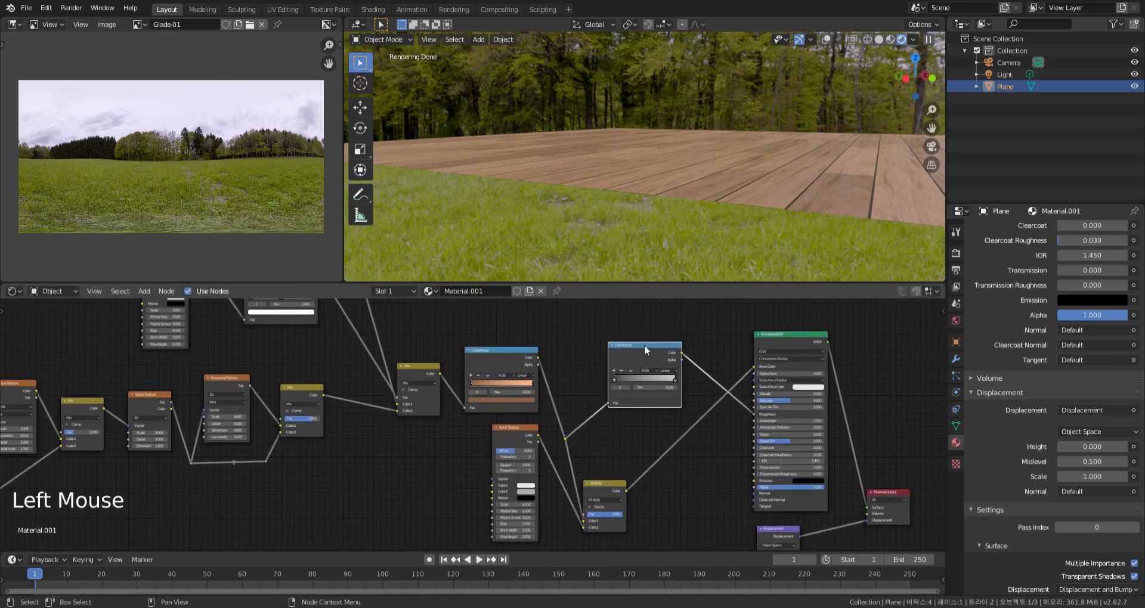
middle_click_drag(615, 484, 592, 412)
left_click_drag(593, 411, 629, 387)
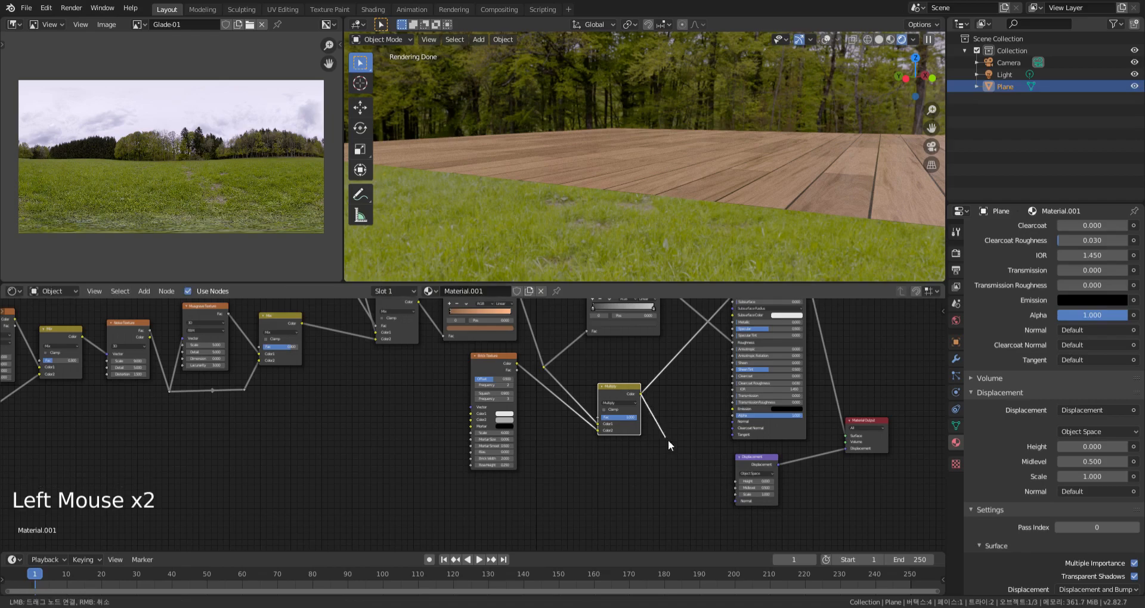
Connect the Multiply node's Color output to the Displacement node's Height and inspect the plank relief
left_click_drag(740, 488, 738, 482)
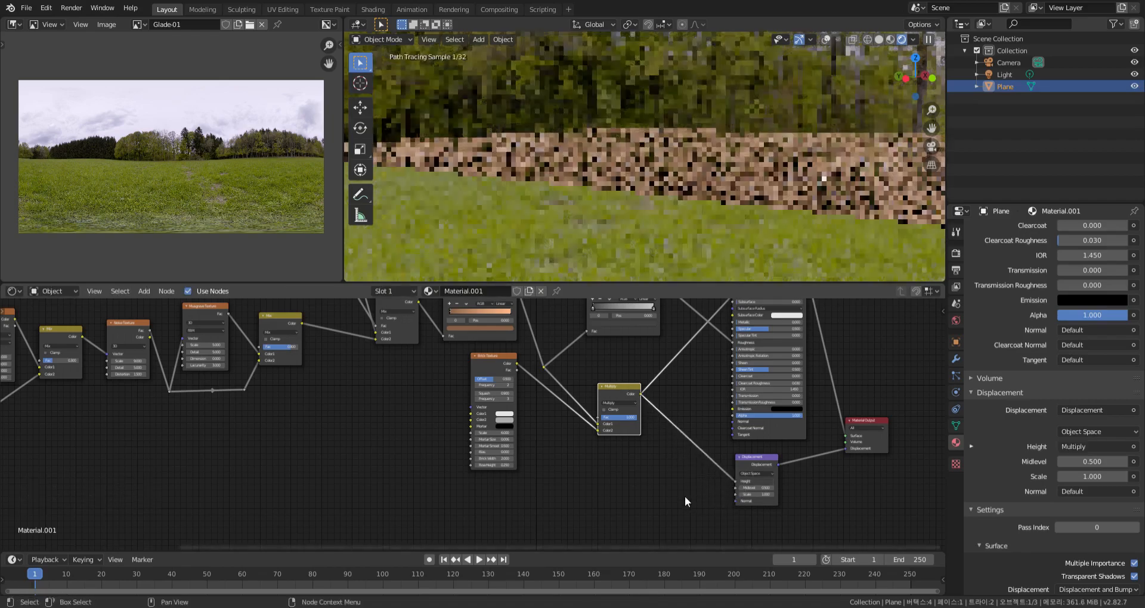
middle_click_drag(780, 207, 729, 222)
scroll(758, 223, "down", 3)
scroll(703, 192, "up", 5)
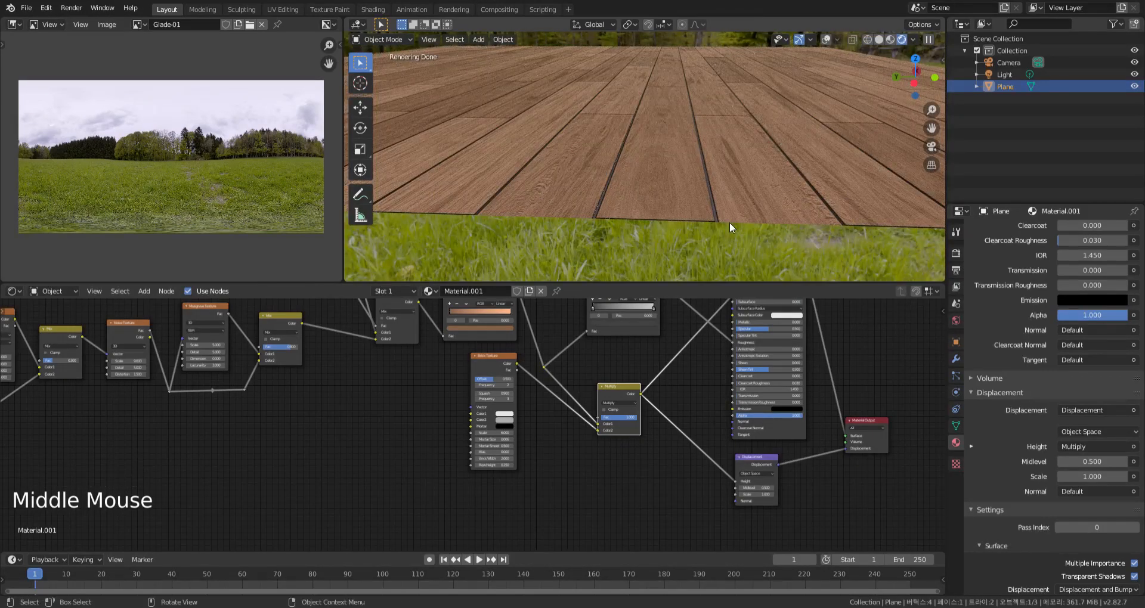
Switch the plane to Edit Mode and set the Displacement node's Scale to 0.001
key("Tab")
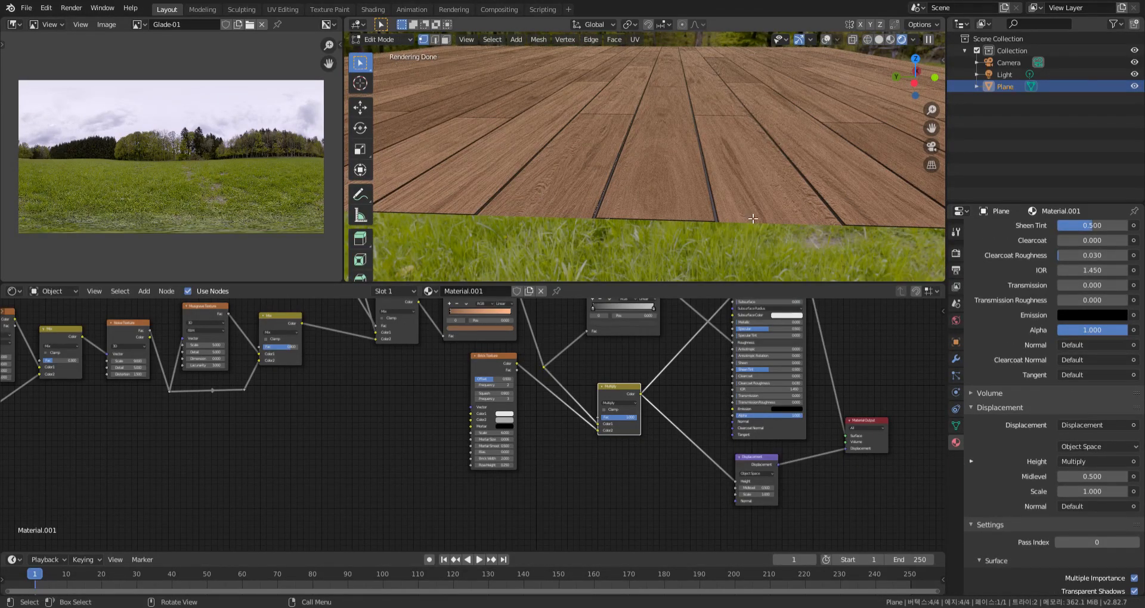
scroll(753, 219, "down", 2)
middle_click_drag(753, 219, 728, 228)
scroll(728, 229, "down", 3)
scroll(763, 497, "up", 5)
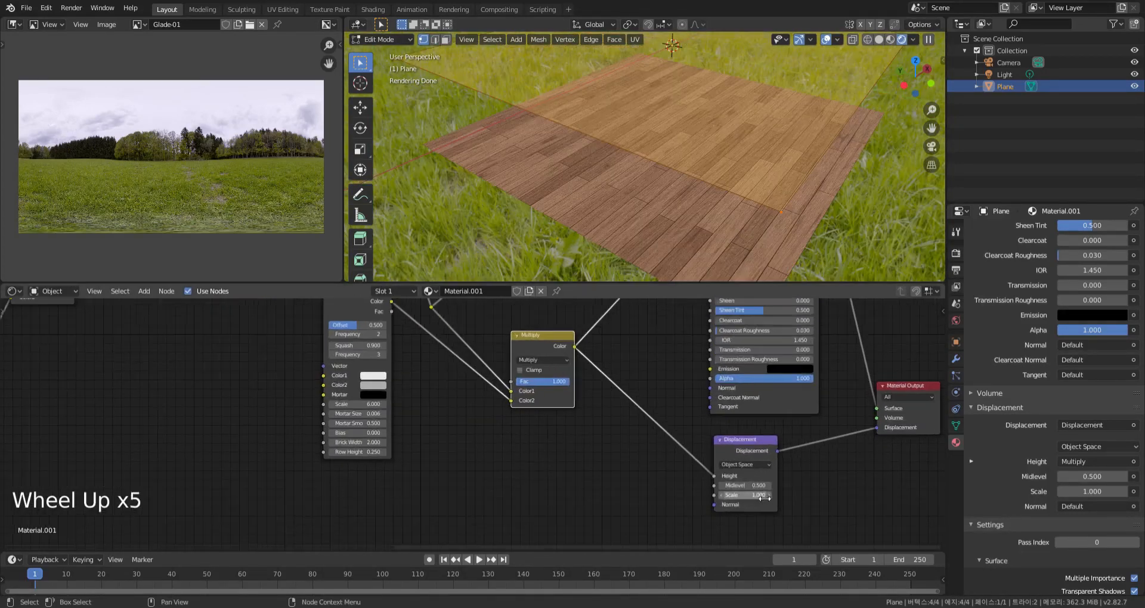
type("0.001")
key("Return")
Subdivide the plane's mesh twice, raising the number of cuts each time to build a dense grid
scroll(784, 199, "up", 3)
mouse_move(775, 194)
middle_mouse_down()
mouse_move(784, 199)
mouse_move(777, 191)
middle_mouse_up()
scroll(784, 199, "down", 6)
scroll(784, 199, "down", 3)
scroll(777, 191, "up", 5)
right_click(756, 177)
left_click(730, 212)
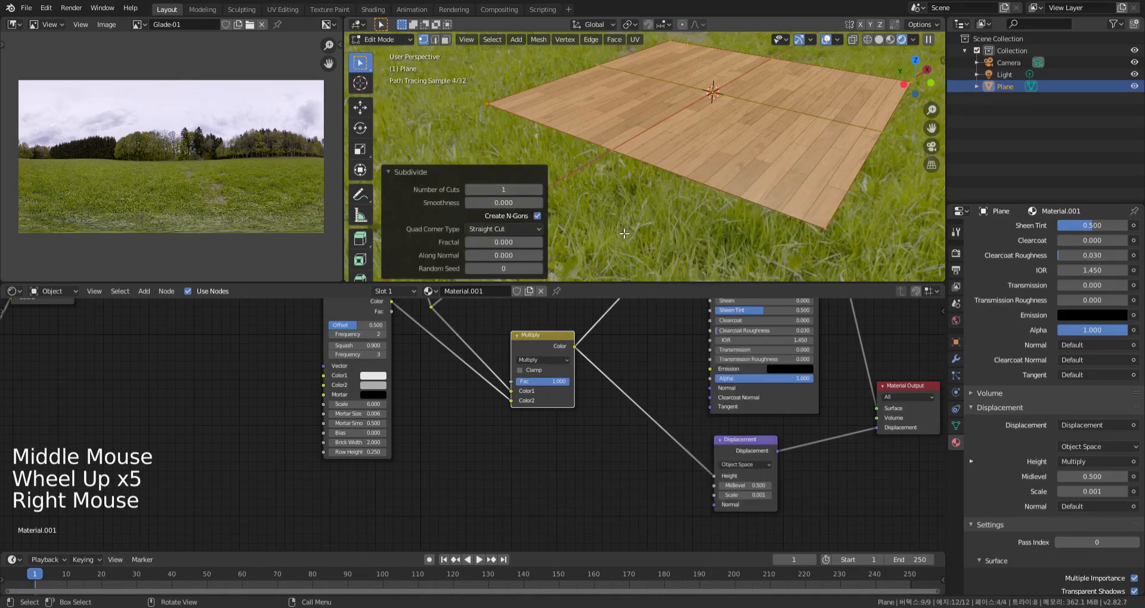
left_click_drag(539, 189, 596, 187)
right_click(679, 222)
left_click(679, 222)
middle_click_drag(596, 188, 595, 220)
scroll(596, 203, "up", 5)
Subdivide the plane's mesh once more with 8 cuts
right_click(595, 220)
left_click(595, 220)
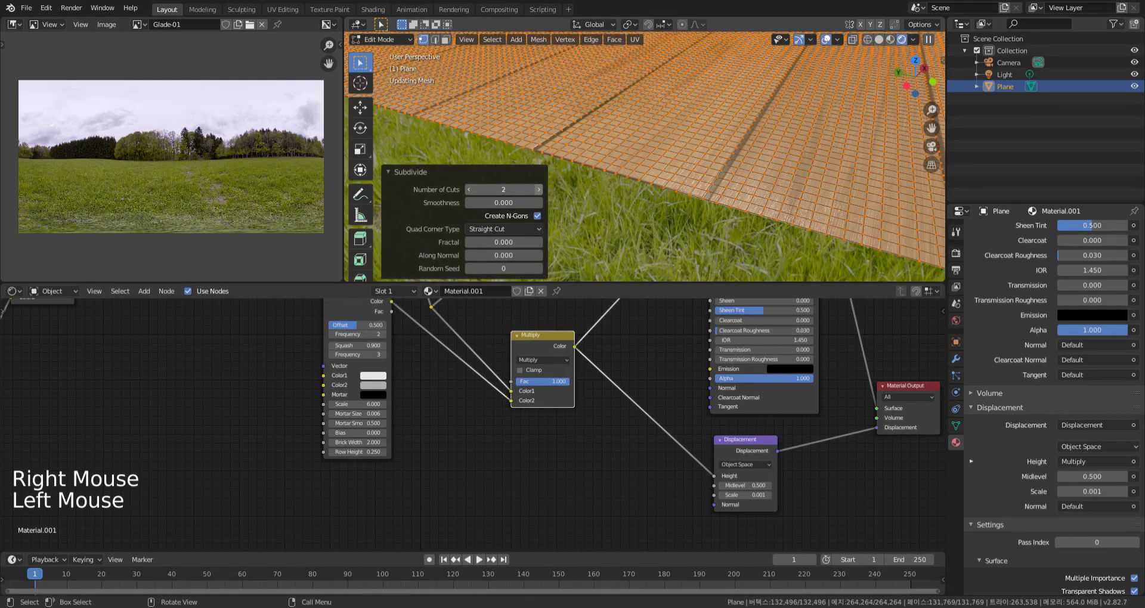
left_click_drag(538, 189, 596, 189)
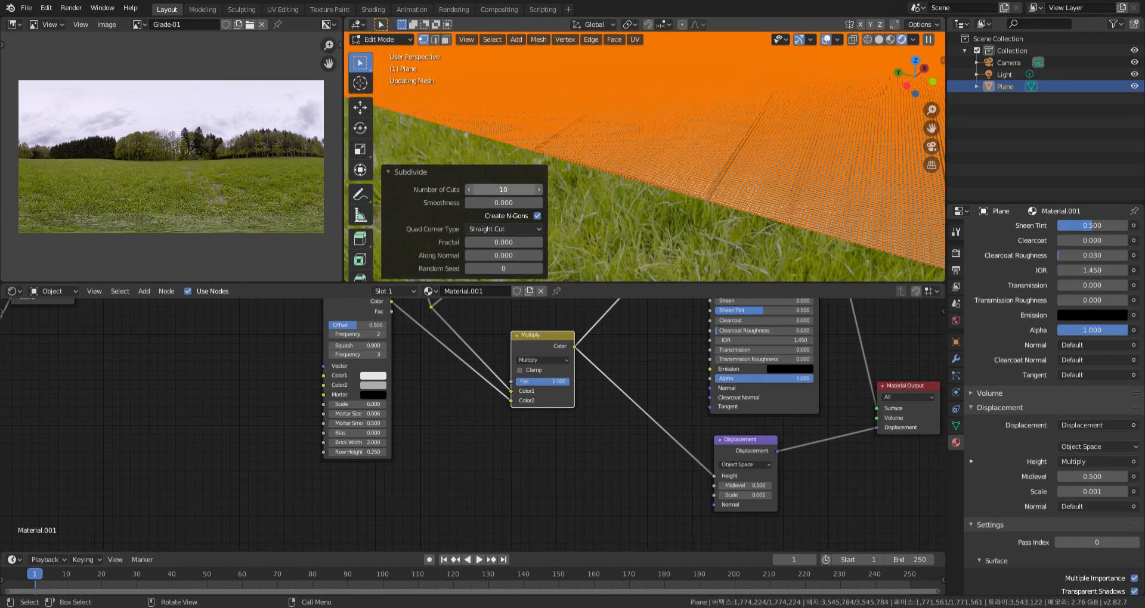
middle_click_drag(691, 246, 713, 220)
middle_click_drag(758, 166, 697, 156, "shift")
scroll(698, 157, "up", 1)
scroll(698, 157, "down", 1)
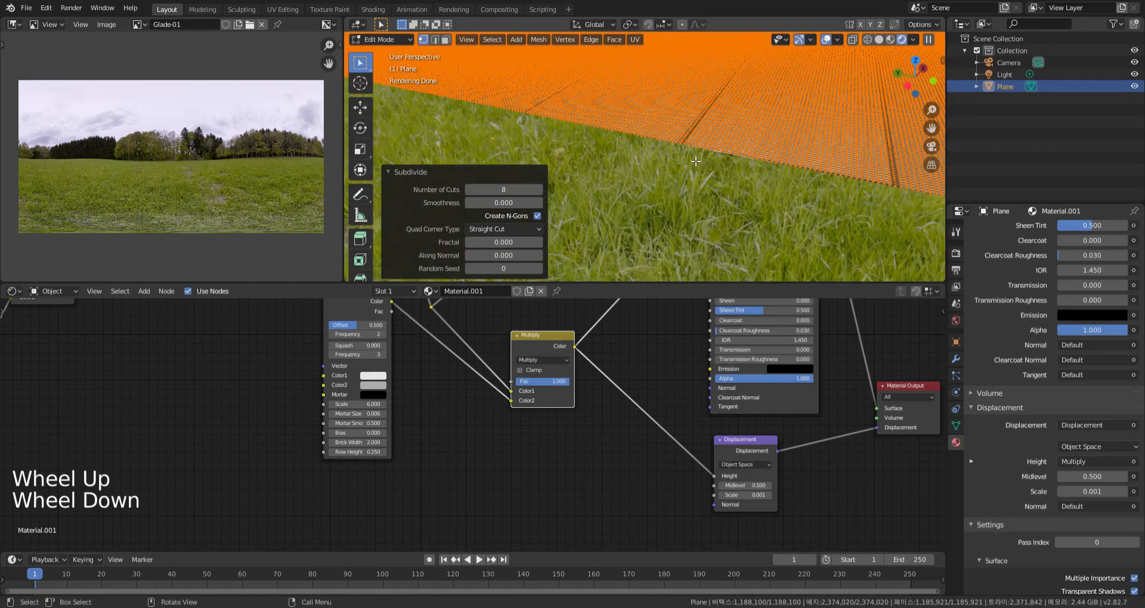
Inspect the displaced surface edge-on in the front view against the undisplaced mesh
key("KP_1")
scroll(741, 141, "down", 6)
middle_click_drag(741, 141, 715, 179, "shift")
scroll(715, 179, "up", 18)
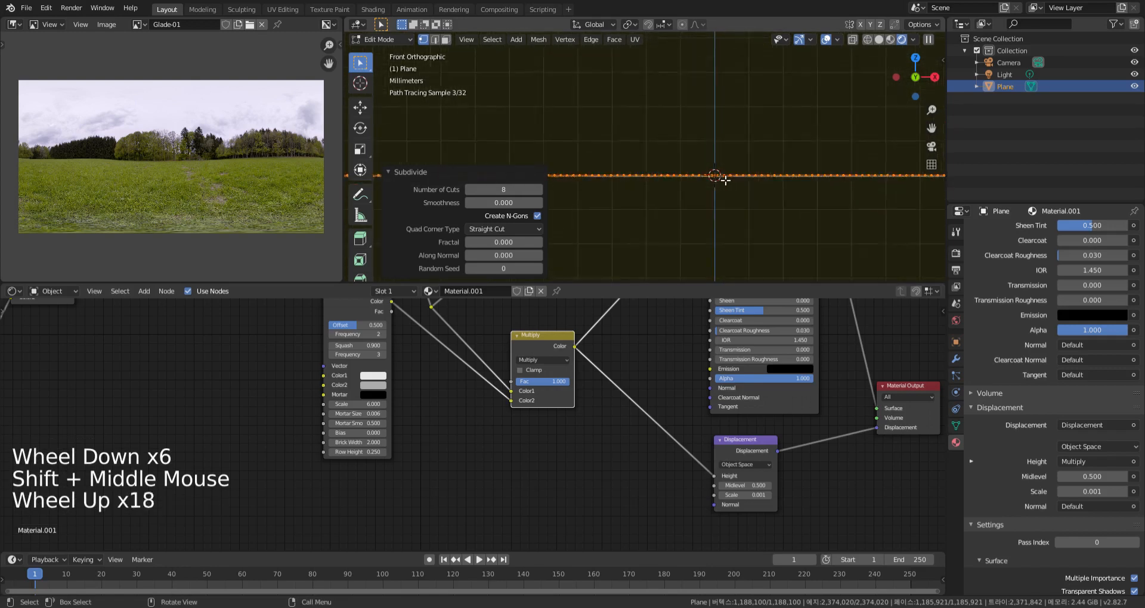
scroll(725, 180, "up", 15)
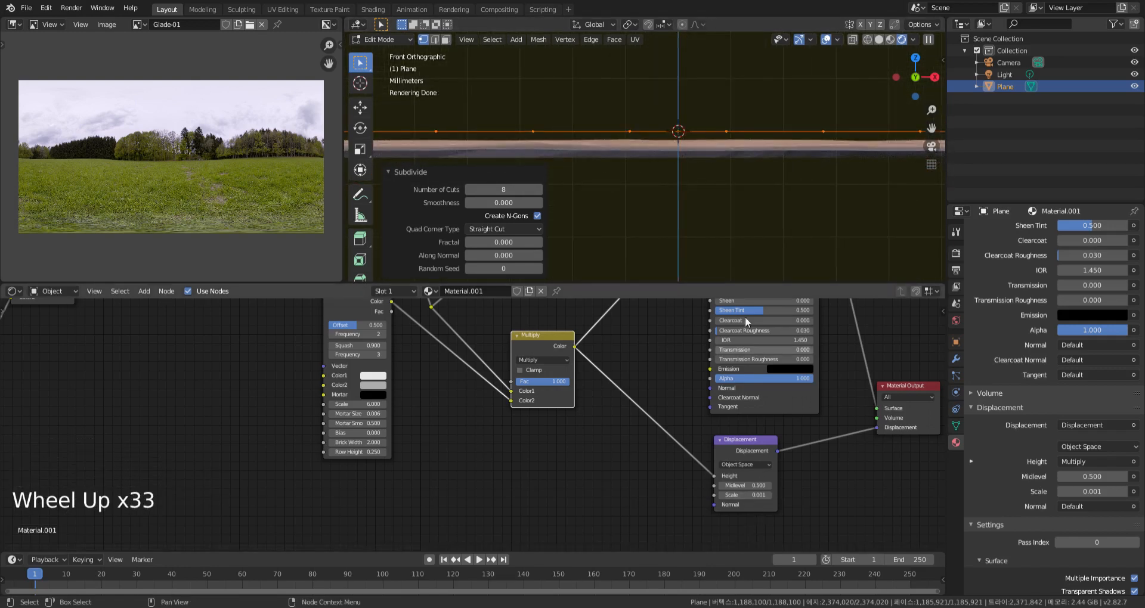
scroll(748, 188, "down", 3)
middle_click_drag(610, 464, 580, 483)
Raise the last subdivision's number of cuts to 9 and return to Object Mode
left_click(539, 190)
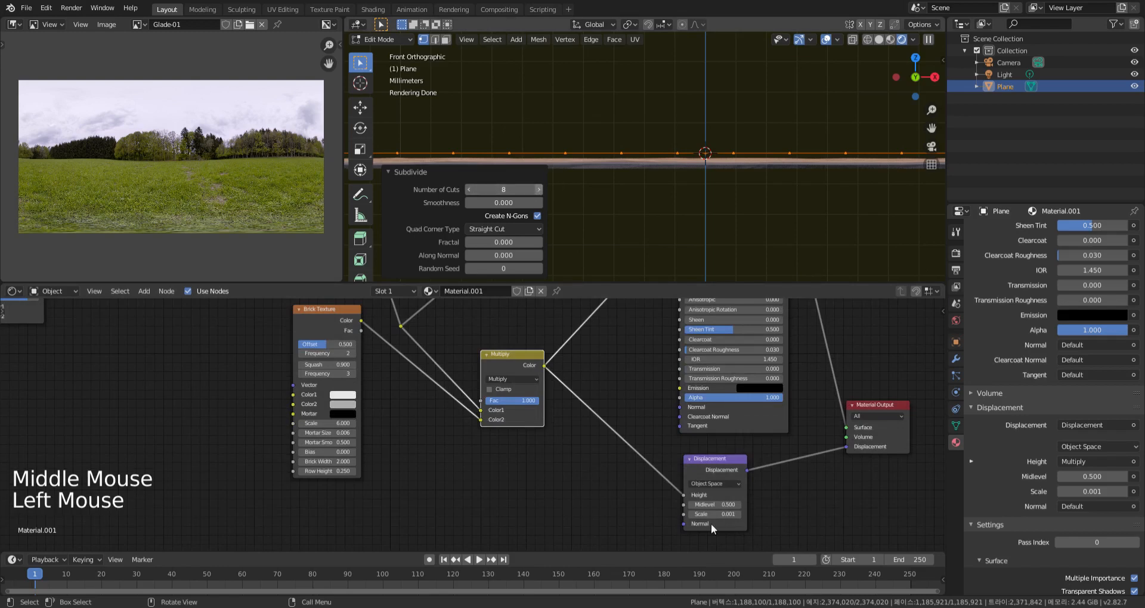
middle_click_drag(748, 193, 725, 189)
scroll(733, 185, "down", 9)
scroll(725, 189, "down", 13)
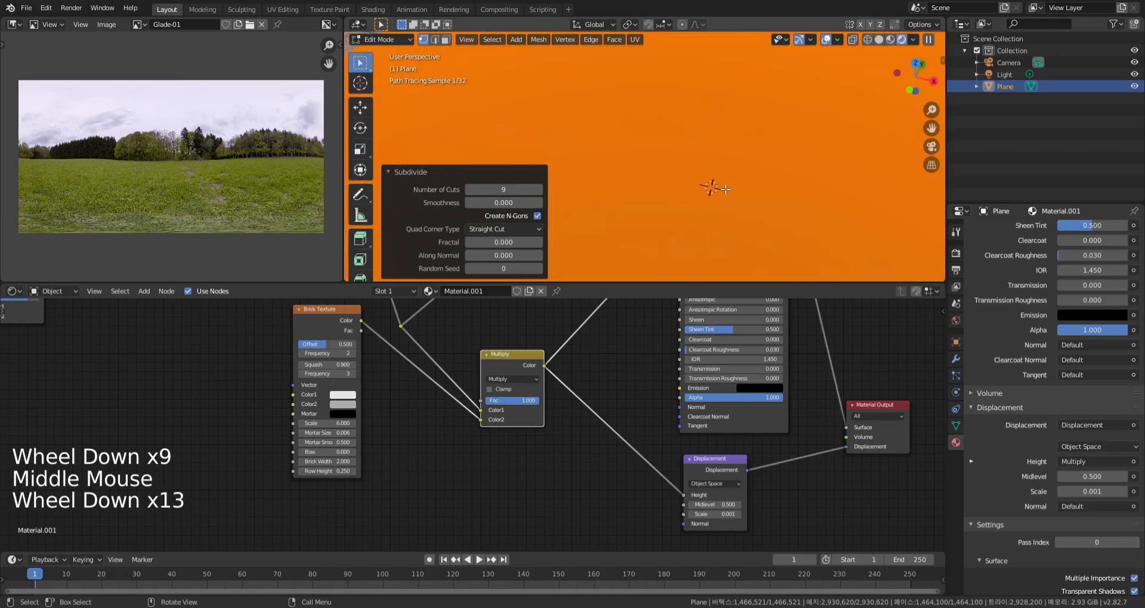
scroll(728, 193, "up", 7)
key("Tab")
Examine the displaced planks and joints along the plane's edge and corner
scroll(729, 208, "up", 1)
middle_click_drag(730, 208, 755, 182)
scroll(754, 184, "down", 9)
middle_click_drag(755, 181, 695, 179, "shift")
scroll(756, 180, "down", 9)
scroll(695, 179, "up", 9)
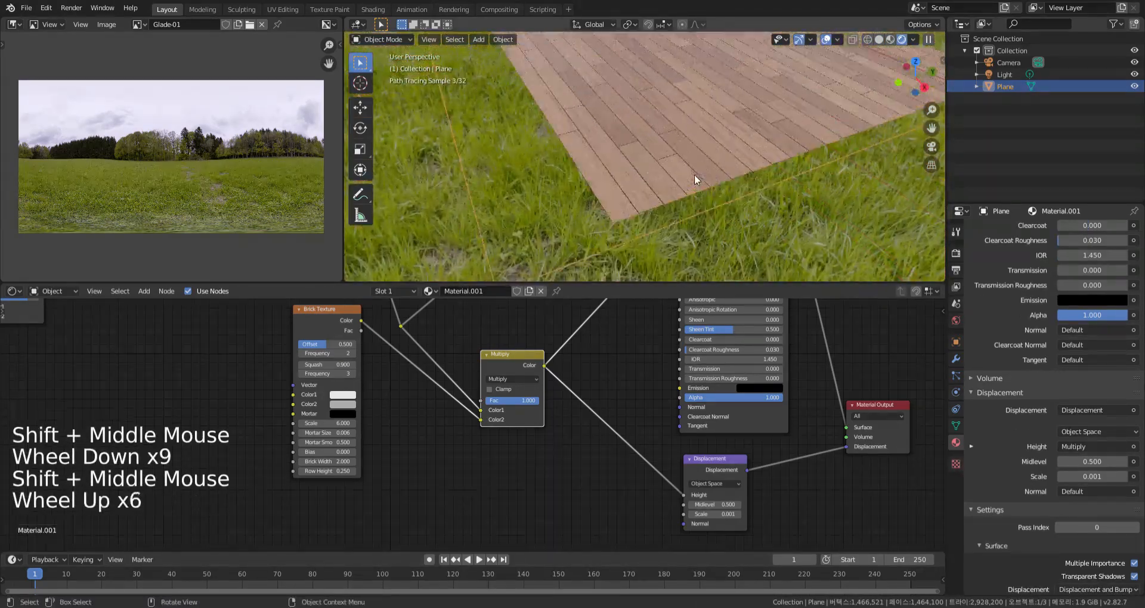
scroll(754, 203, "down", 1)
middle_click_drag(754, 202, 734, 202)
scroll(750, 205, "down", 2)
scroll(739, 206, "up", 1)
scroll(549, 434, "down", 1)
scroll(552, 448, "down", 1)
Insert a ColorRamp node on the link between the Multiply and Displacement nodes
middle_click_drag(553, 448, 567, 469)
key("shift+a")
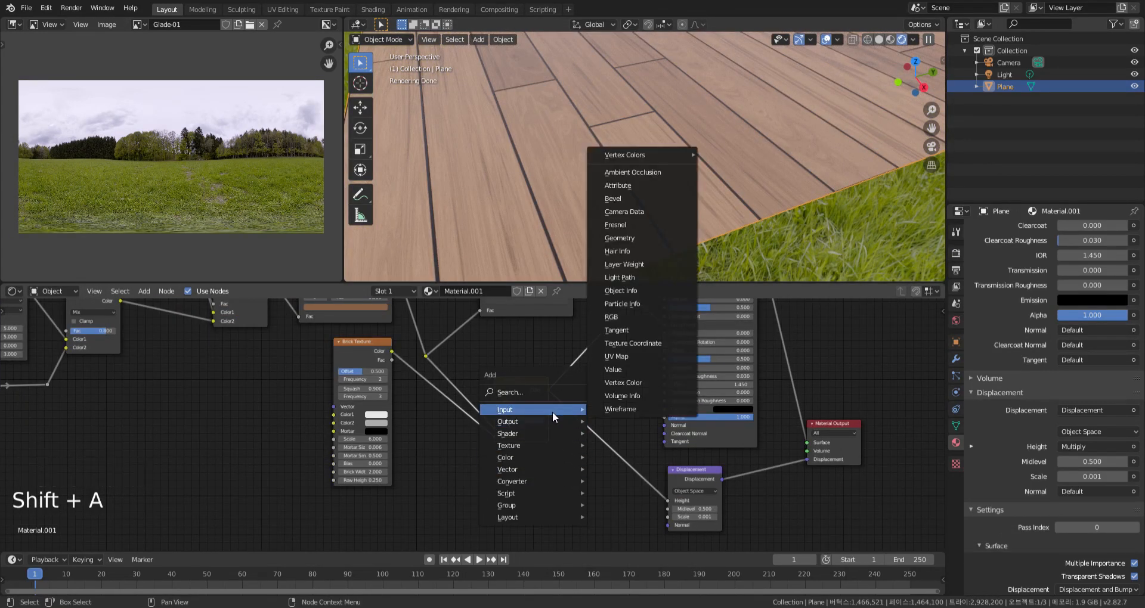
mouse_move(539, 483)
left_click(628, 337)
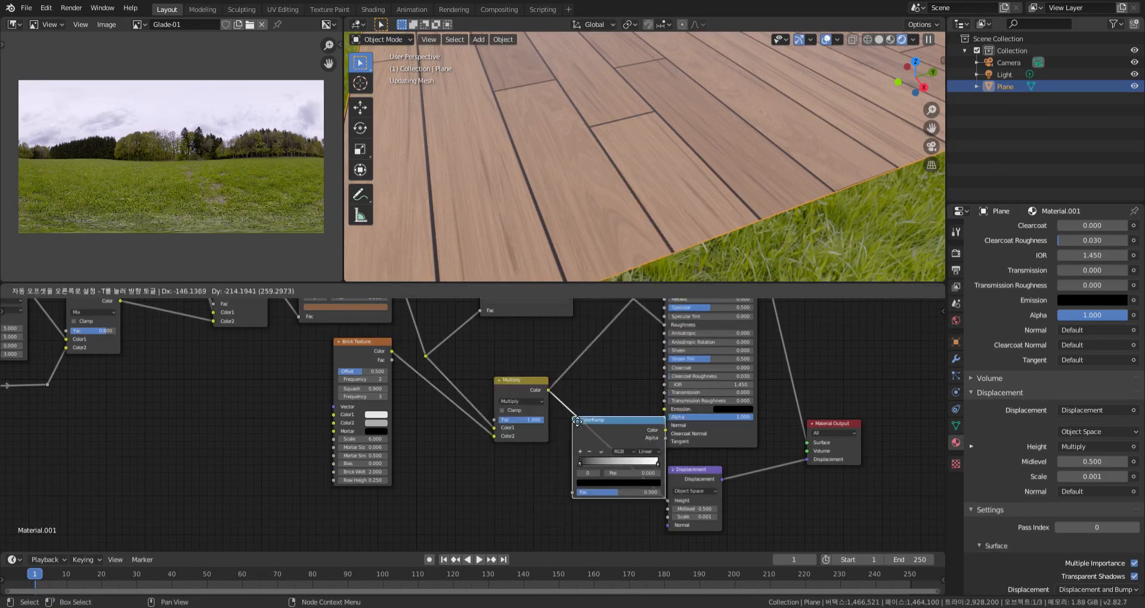
left_click(607, 456)
Preview the new ColorRamp's output on the plane through a Viewer node
left_click(607, 456, "ctrl+shift")
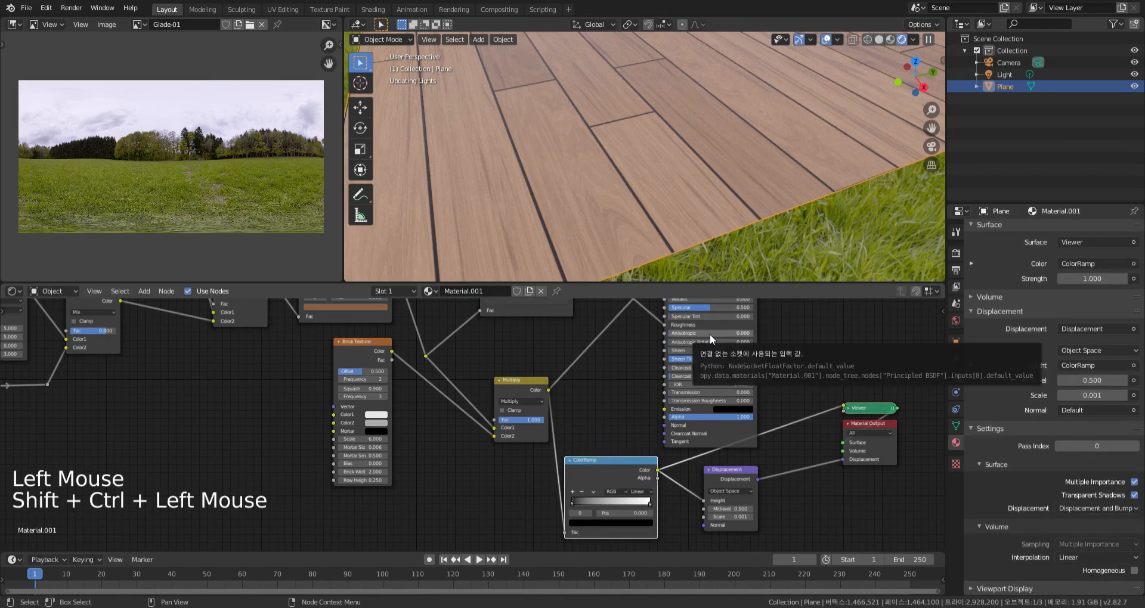
middle_click_drag(617, 421, 595, 403)
middle_click_drag(769, 241, 719, 197)
scroll(745, 229, "down", 4)
scroll(719, 197, "up", 7)
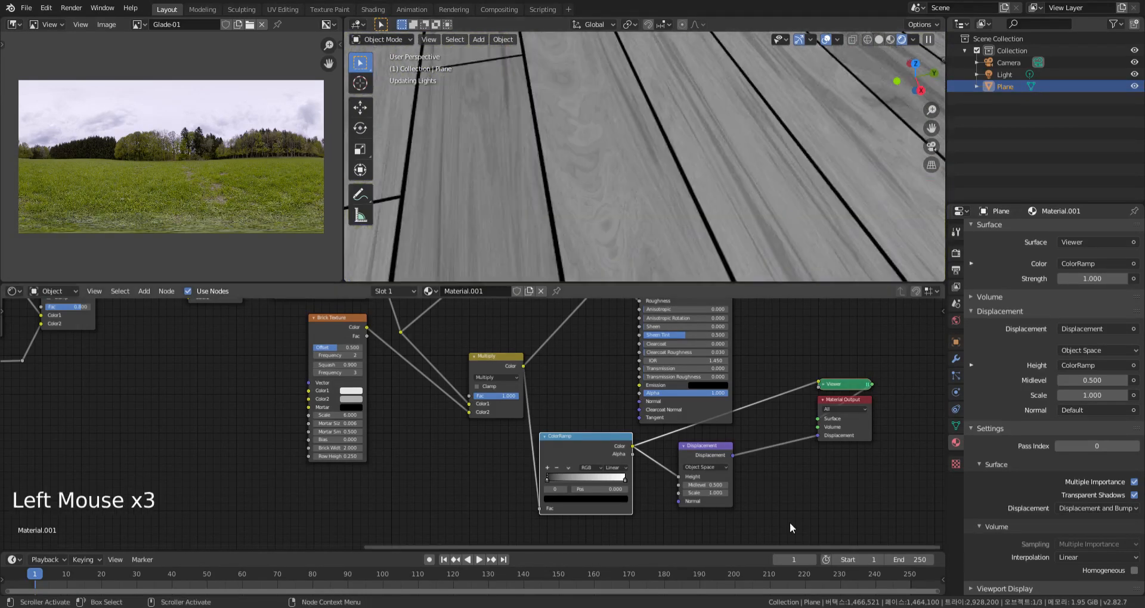
Try Displacement Scale values of 1 and 0.030 and compare the plank relief
middle_click_drag(703, 205, 704, 167)
scroll(713, 196, "down", 7)
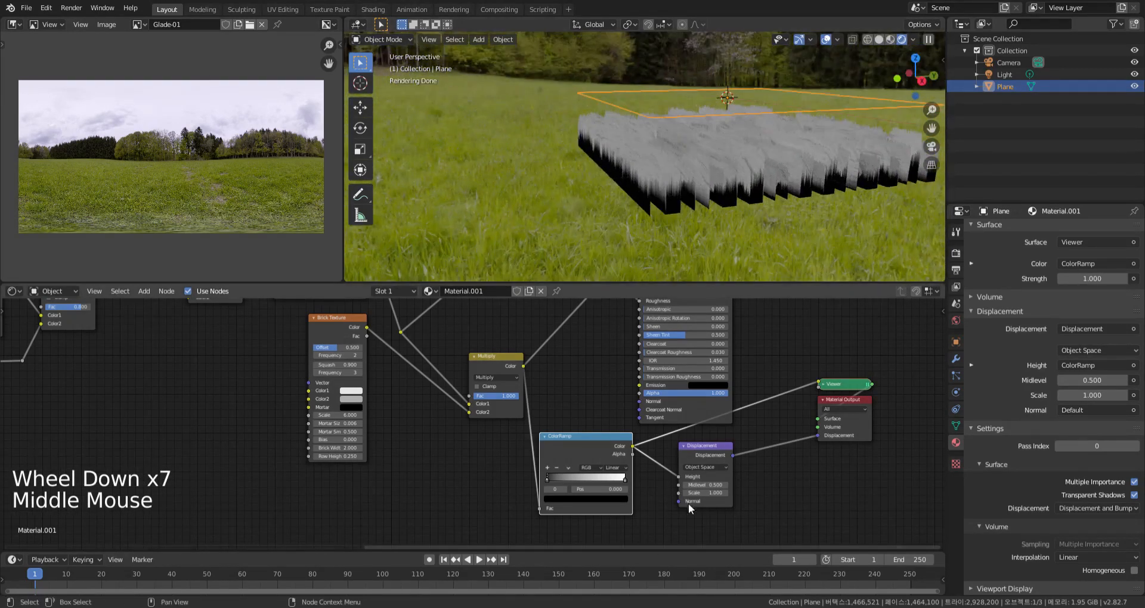
left_click(721, 494)
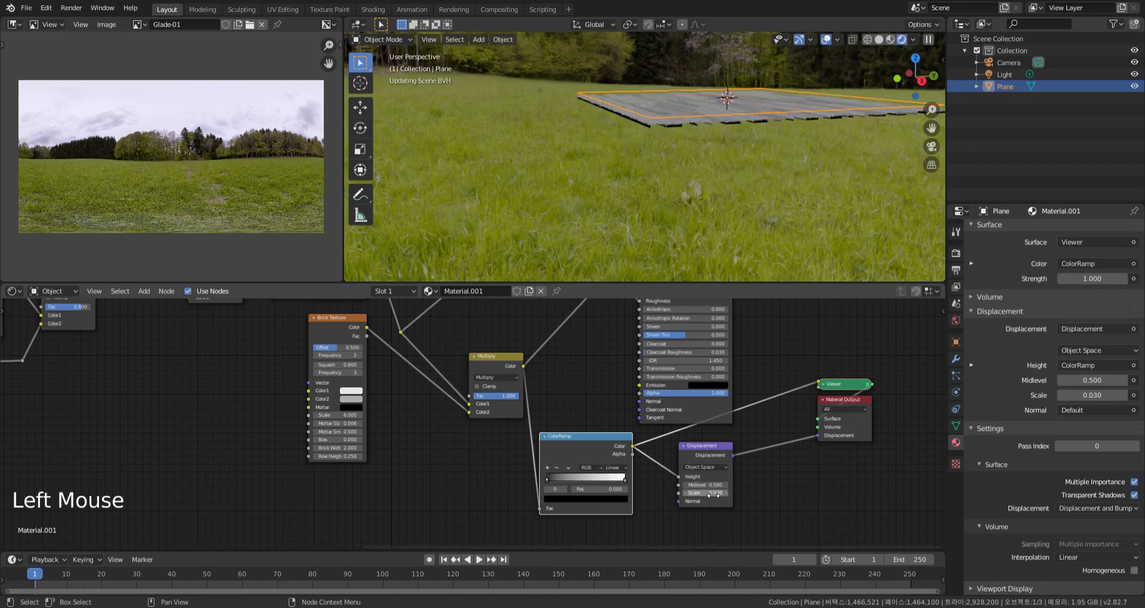
Set the Displacement node's Scale to 0.010 and check the relief on the planks
middle_click_drag(710, 197, 620, 158)
scroll(686, 182, "up", 5)
scroll(620, 158, "up", 1)
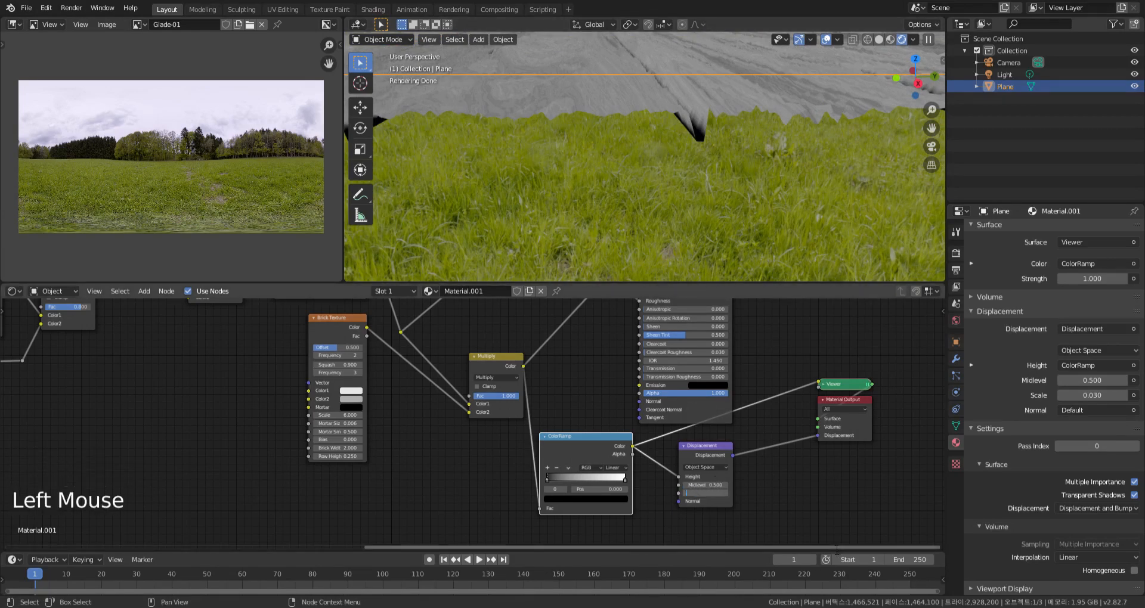
key("Return")
middle_click_drag(787, 235, 778, 188)
scroll(741, 113, "up", 1)
scroll(741, 113, "down", 1)
middle_click_drag(741, 112, 732, 188)
scroll(733, 189, "down", 2)
Move the white stop of the displacement ColorRamp to position 0.377
middle_click_drag(572, 499, 582, 475)
scroll(554, 453, "up", 2)
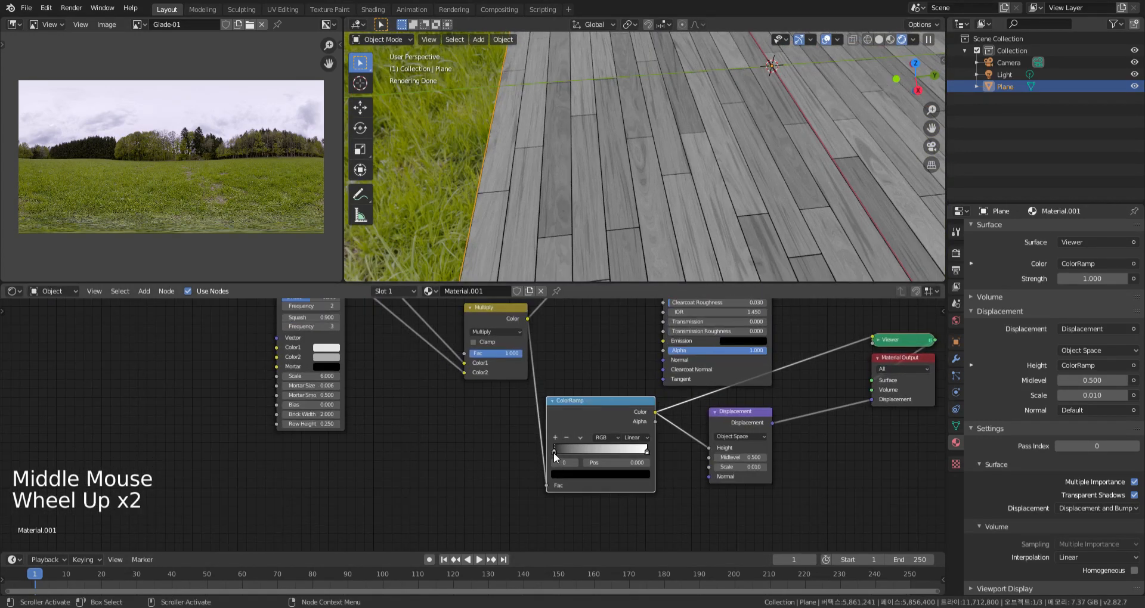
left_click_drag(646, 453, 589, 458)
middle_click_drag(775, 233, 764, 212)
middle_click_drag(681, 508, 695, 503)
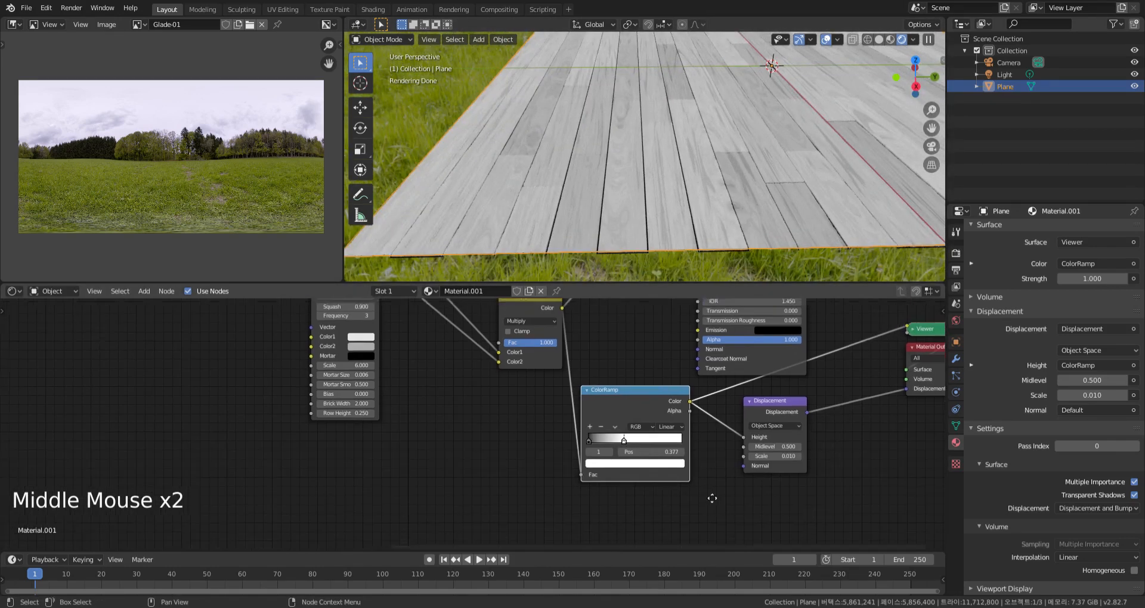
Duplicate the Multiply node and place the copy below the displacement ColorRamp
scroll(687, 406, "down", 4)
middle_click_drag(687, 405, 735, 398)
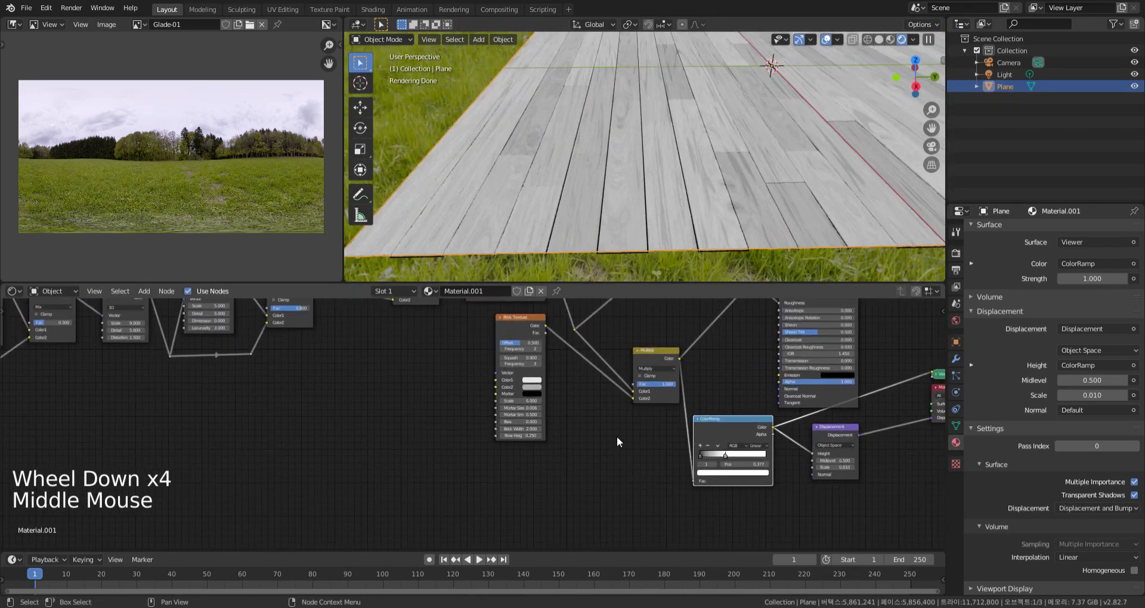
left_click(660, 351)
key("shift+a")
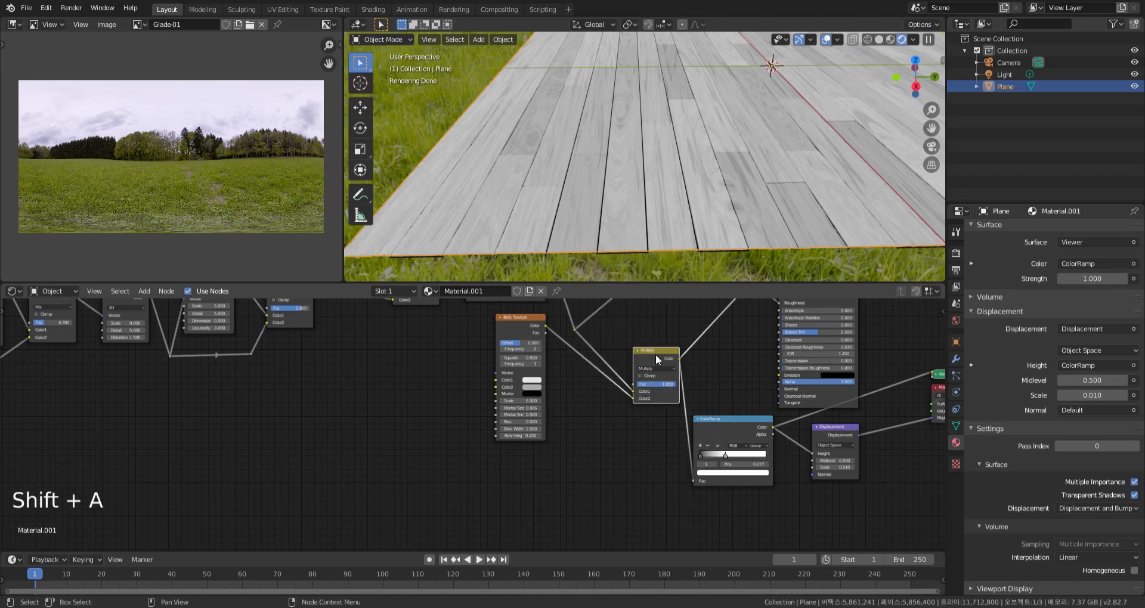
key("shift+d")
left_click(648, 451)
middle_click_drag(655, 424, 656, 439)
left_click_drag(638, 458, 657, 513)
mouse_move(632, 467)
middle_mouse_down()
mouse_move(620, 386)
mouse_move(639, 440)
mouse_move(626, 483)
middle_mouse_up()
Connect the upper Brick Texture's output to the duplicated Multiply node's Color2 input
scroll(620, 387, "down", 4)
scroll(637, 421, "down", 3)
scroll(627, 483, "down", 3)
middle_click_drag(627, 483, 643, 465)
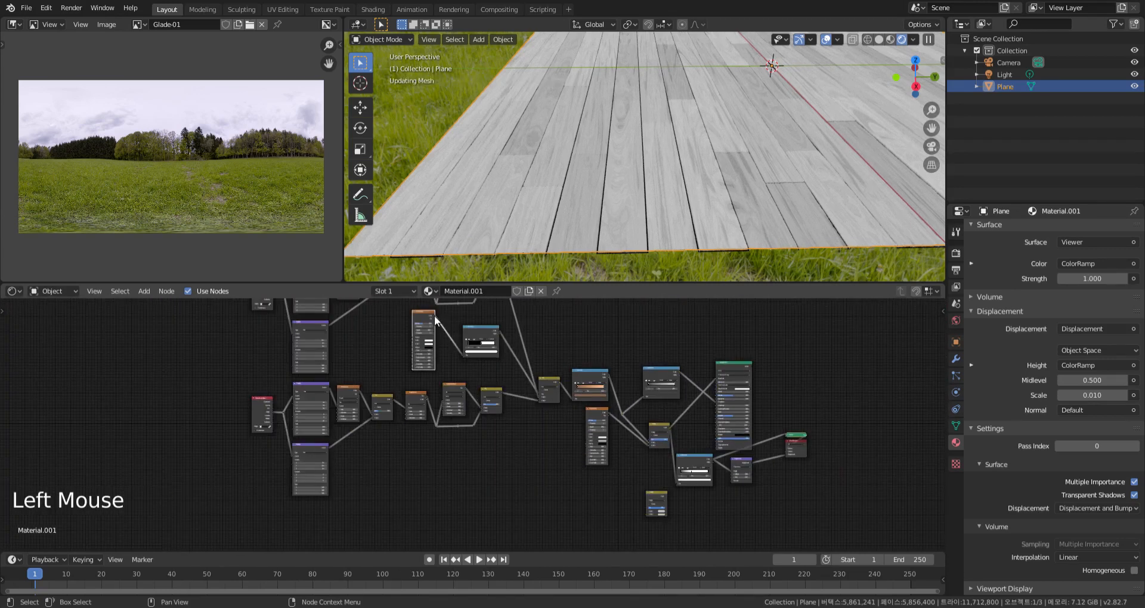
left_click_drag(436, 314, 648, 511)
middle_click_drag(673, 518, 685, 421)
scroll(677, 456, "up", 10)
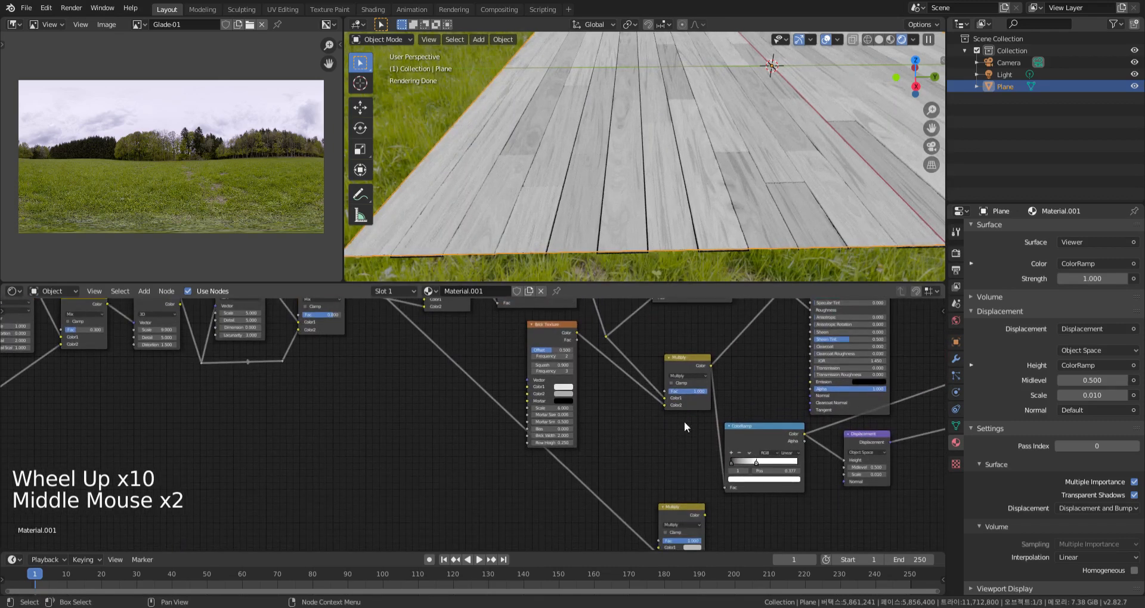
Move the displacement ColorRamp below the original Multiply node and feed its Fac from the brown wood ColorRamp's Color output
left_click_drag(692, 359, 692, 323)
left_click(674, 435)
scroll(678, 456, "down", 2)
middle_click_drag(678, 456, 677, 448)
scroll(670, 453, "down", 2)
scroll(670, 453, "down", 3)
left_click(676, 450)
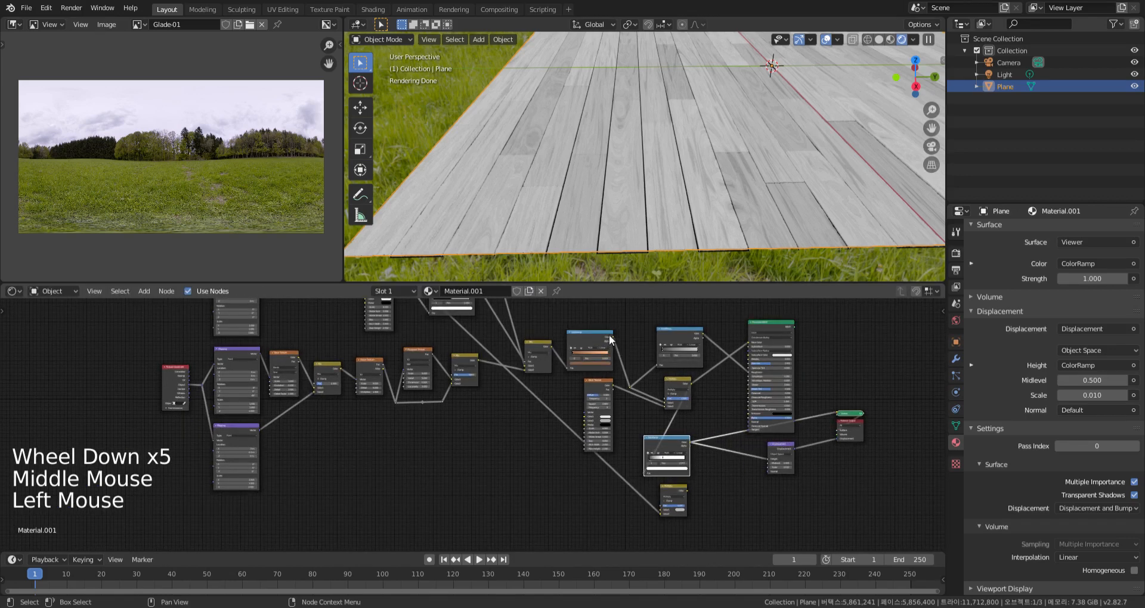
left_click_drag(635, 477, 643, 474)
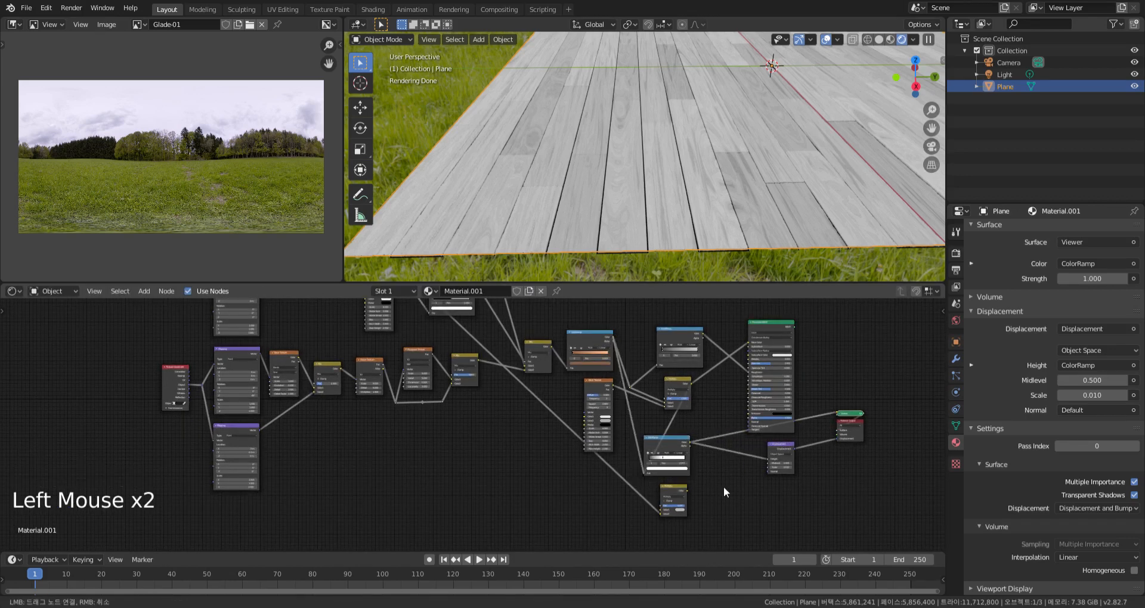
middle_click_drag(714, 484, 704, 455)
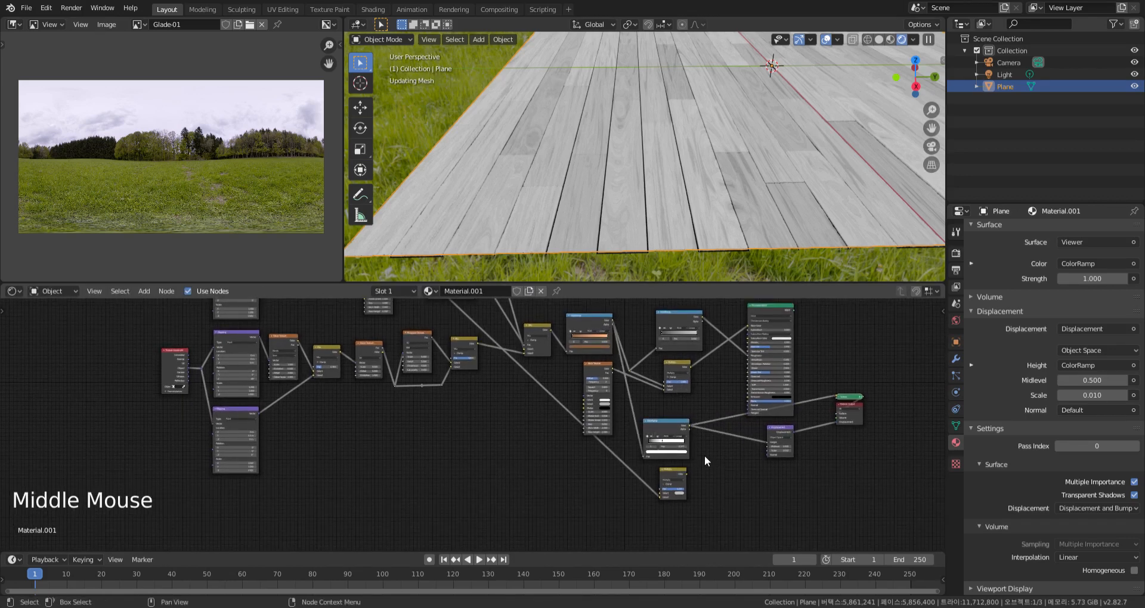
Flip the displacement ColorRamp and set its white stop to position 0.000 and its black stop to 1.000
scroll(703, 452, "up", 10)
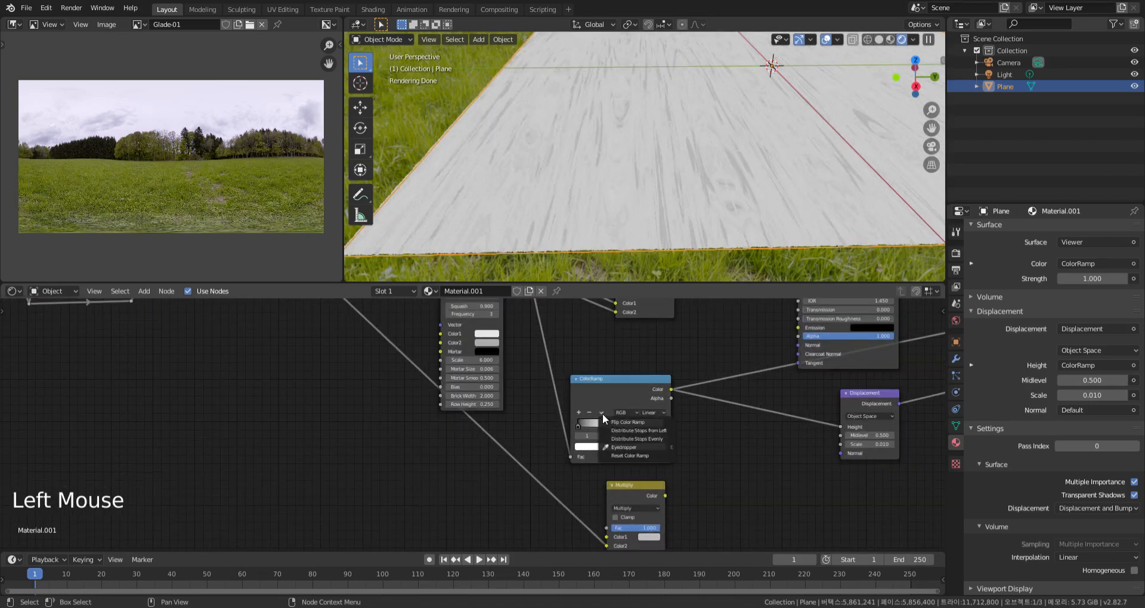
key("Return")
left_click_drag(650, 487, 762, 450)
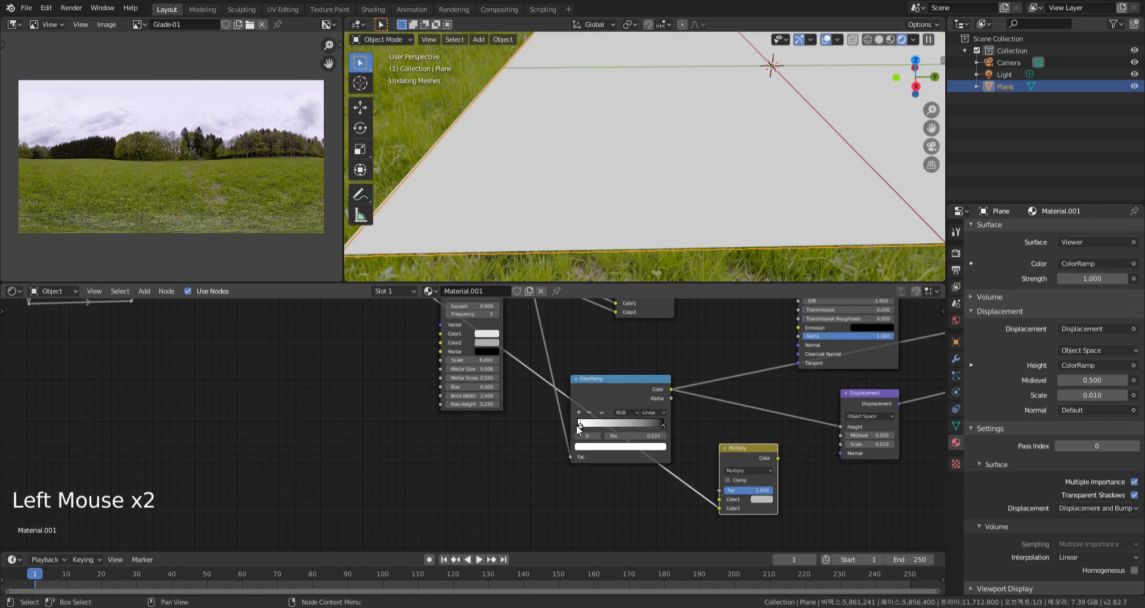
middle_click_drag(731, 200, 680, 210)
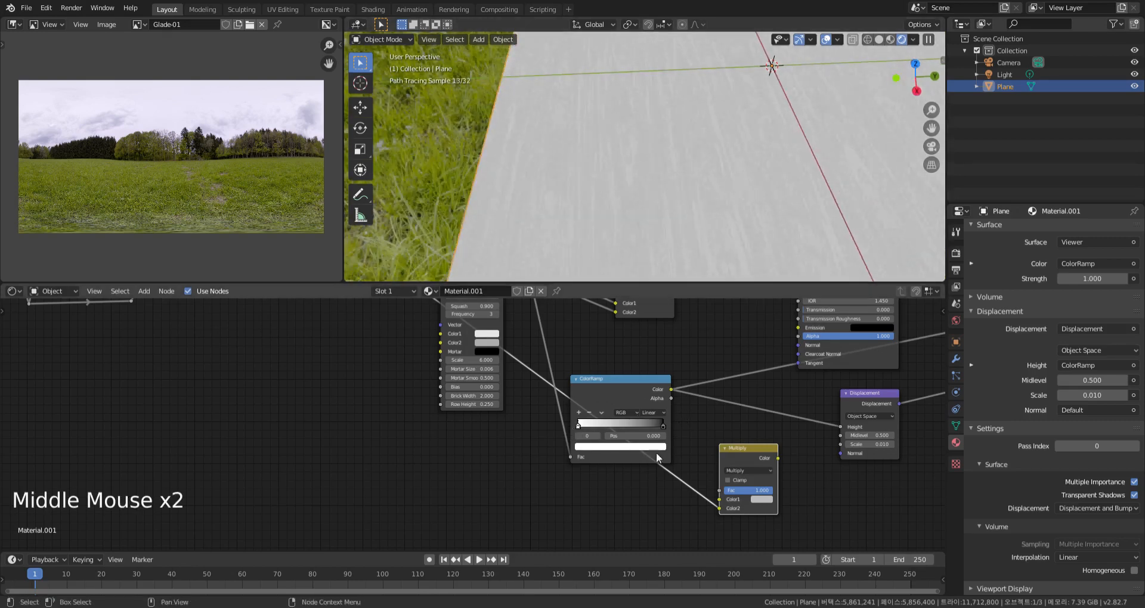
left_click(663, 427)
left_click(707, 423)
Connect the duplicated Multiply node's Color to the Displacement Height, and the displacement ColorRamp's Color to its Color1 input
left_click_drag(745, 451, 846, 420)
left_click(842, 425)
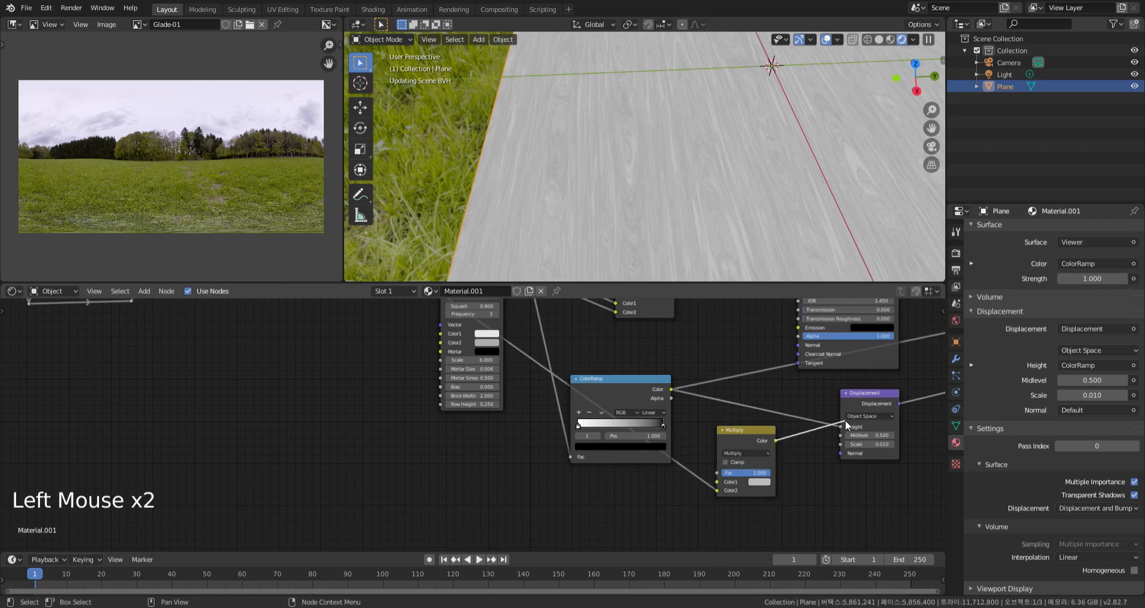
left_click(794, 418)
left_click_drag(745, 434, 779, 412)
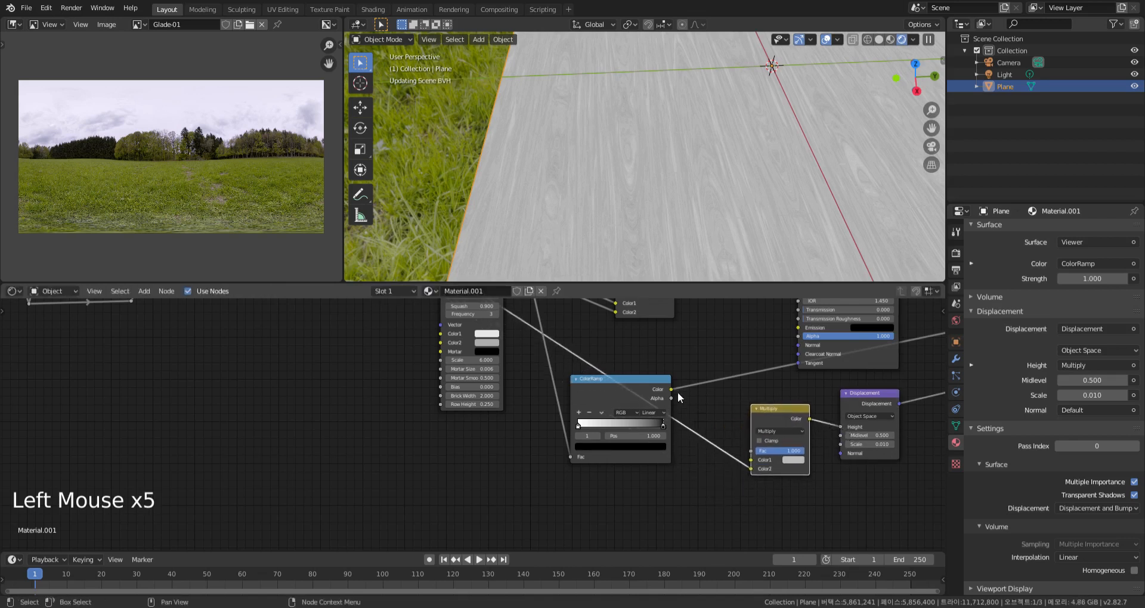
left_click_drag(685, 395, 750, 462)
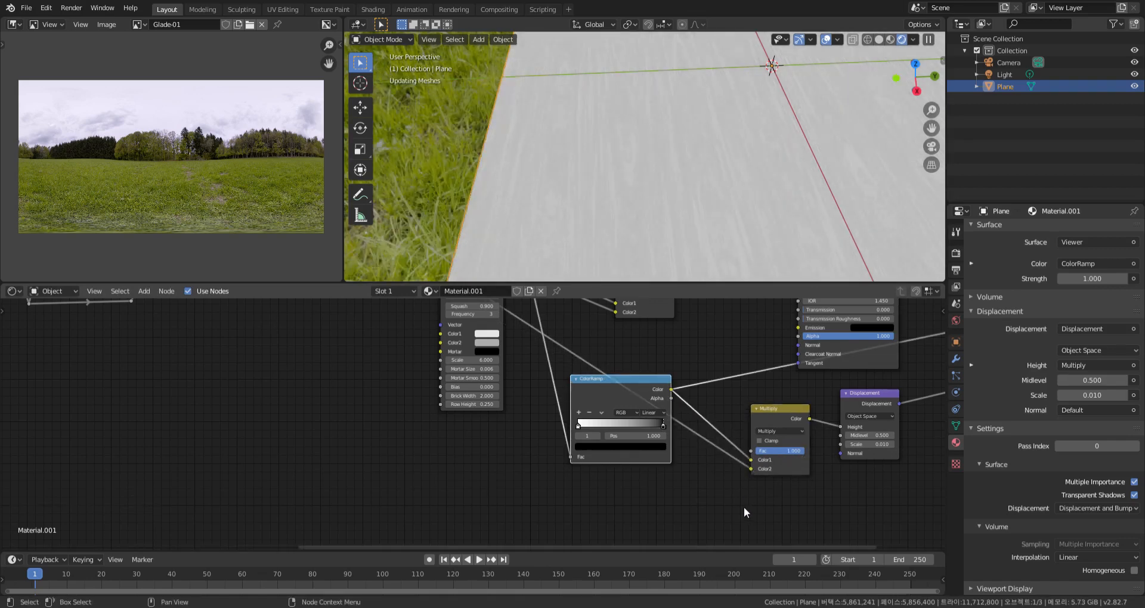
Preview the duplicated Multiply node's output and examine the joints and grain relief up close
left_click(783, 409, "ctrl+shift")
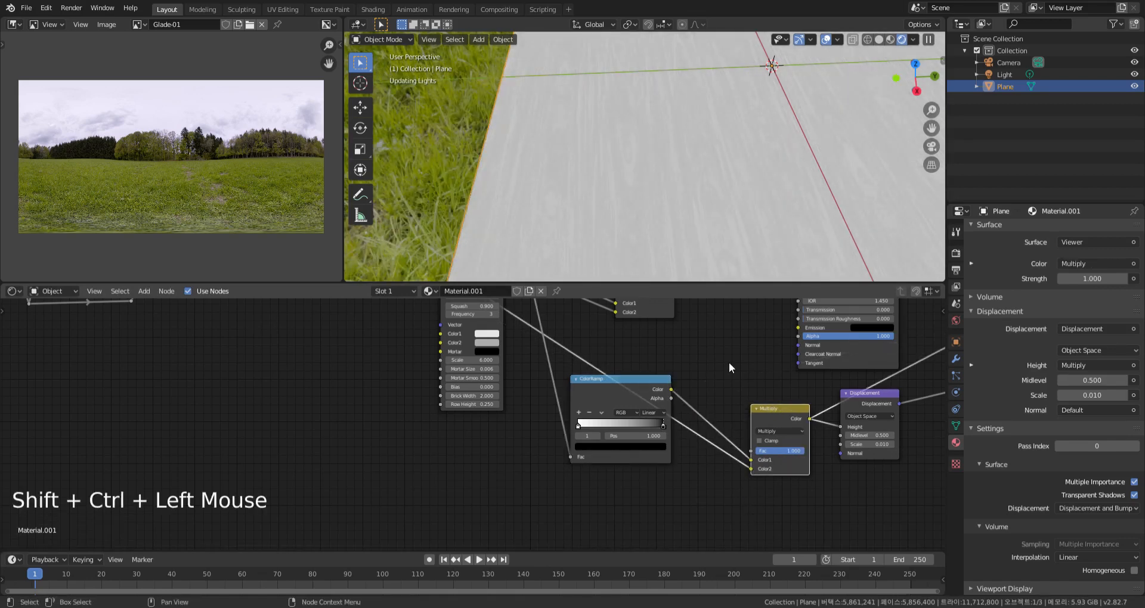
middle_click_drag(728, 238, 701, 182)
scroll(710, 214, "up", 4)
scroll(678, 215, "down", 5)
scroll(678, 214, "up", 3)
scroll(678, 211, "up", 2)
scroll(678, 211, "down", 1)
scroll(683, 210, "down", 2)
scroll(706, 192, "up", 2)
Switch the material's surface output back to the Principled BSDF shader
scroll(721, 199, "down", 1)
scroll(723, 356, "down", 8)
middle_click_drag(724, 356, 738, 314)
left_click(739, 315, "ctrl+shift")
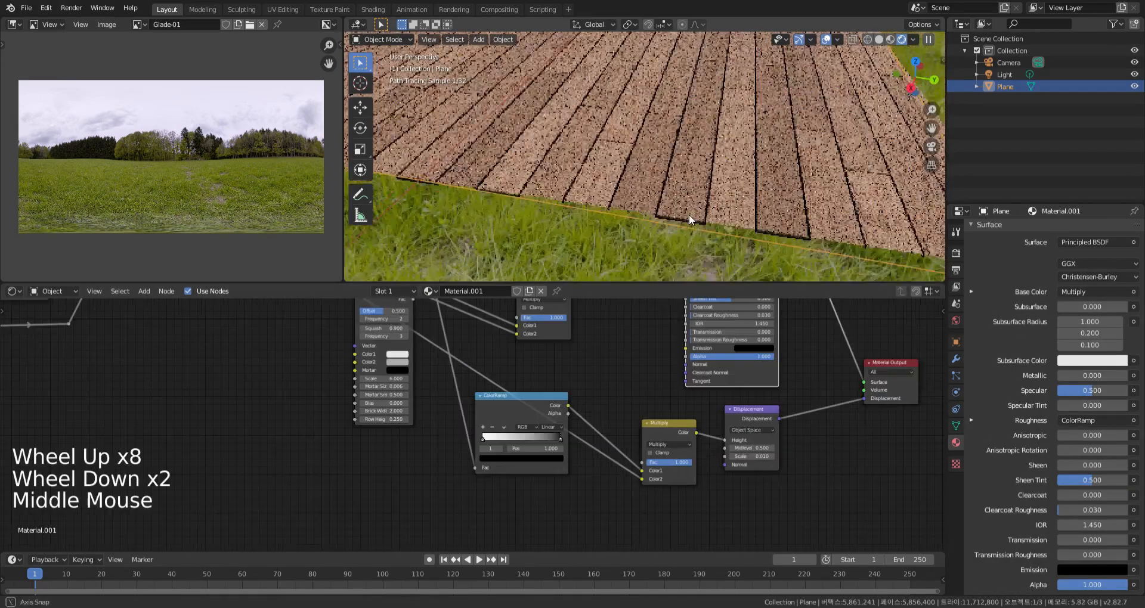
Set the Displacement node's Scale to 0.005 and check the whole plank surface
middle_click_drag(778, 446, 769, 444)
scroll(769, 444, "up", 1)
left_click(746, 458)
key("Return")
mouse_move(705, 201)
middle_mouse_down()
mouse_move(688, 232)
mouse_move(699, 193)
middle_mouse_up()
scroll(768, 186, "up", 2)
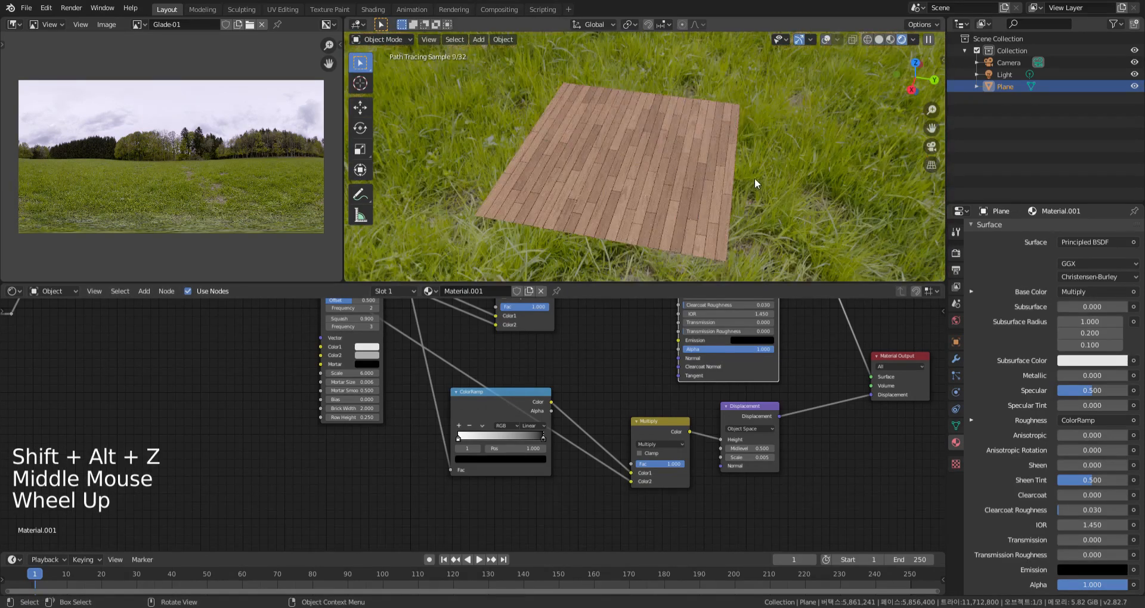
Bring up the Cycles render settings and expand the Bake options
left_click(800, 361)
key("Home")
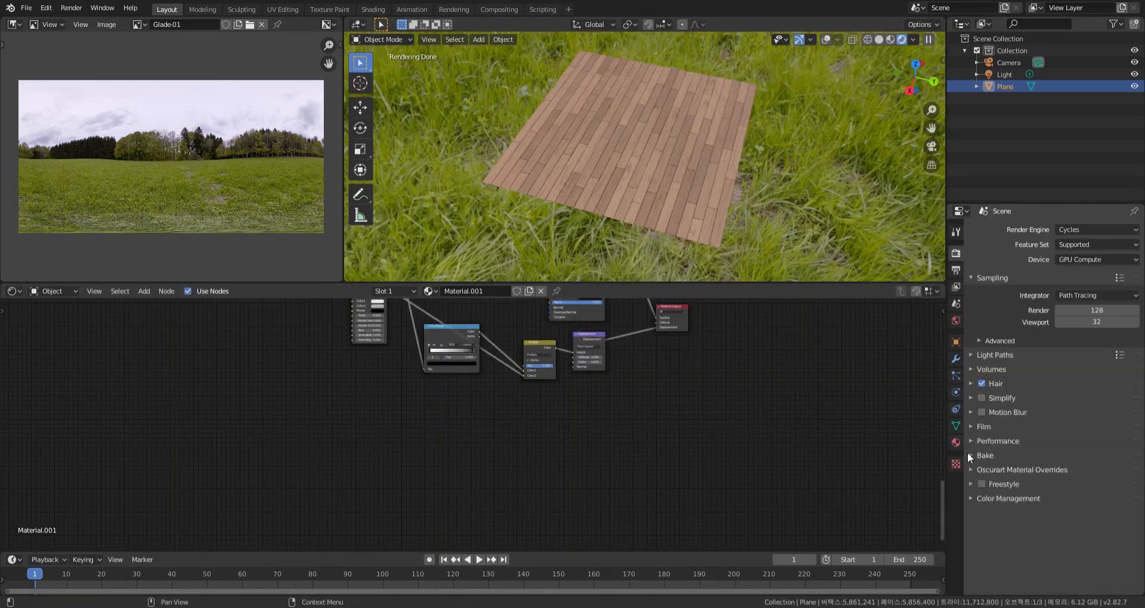
left_click(971, 453)
scroll(1053, 546, "down", 7)
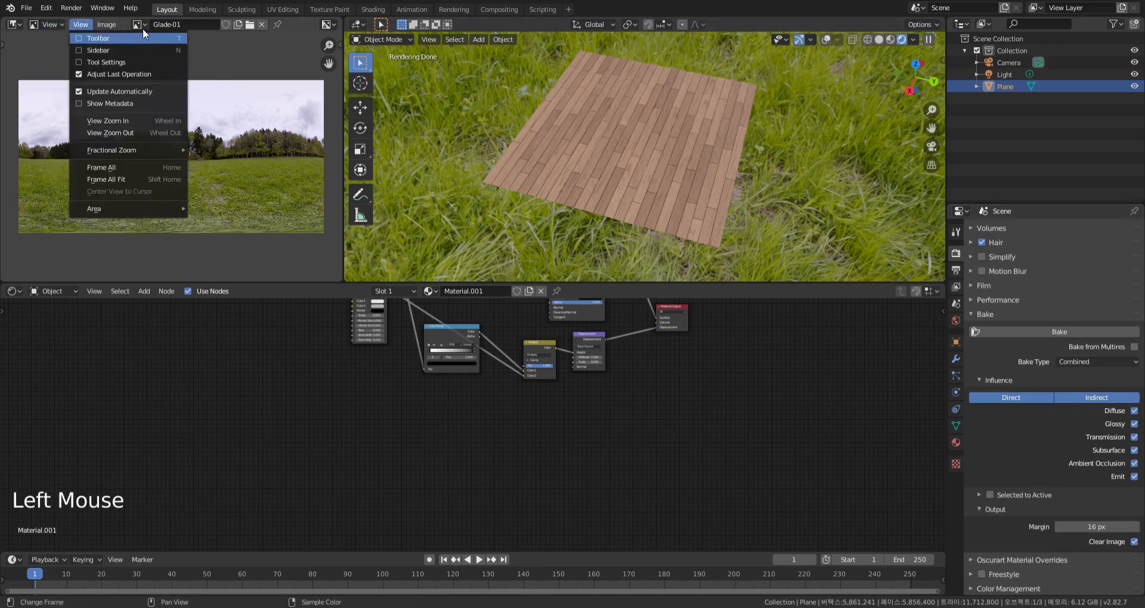
Create a blank 2048 × 2048 px image named Diffuse without alpha
left_click(239, 23)
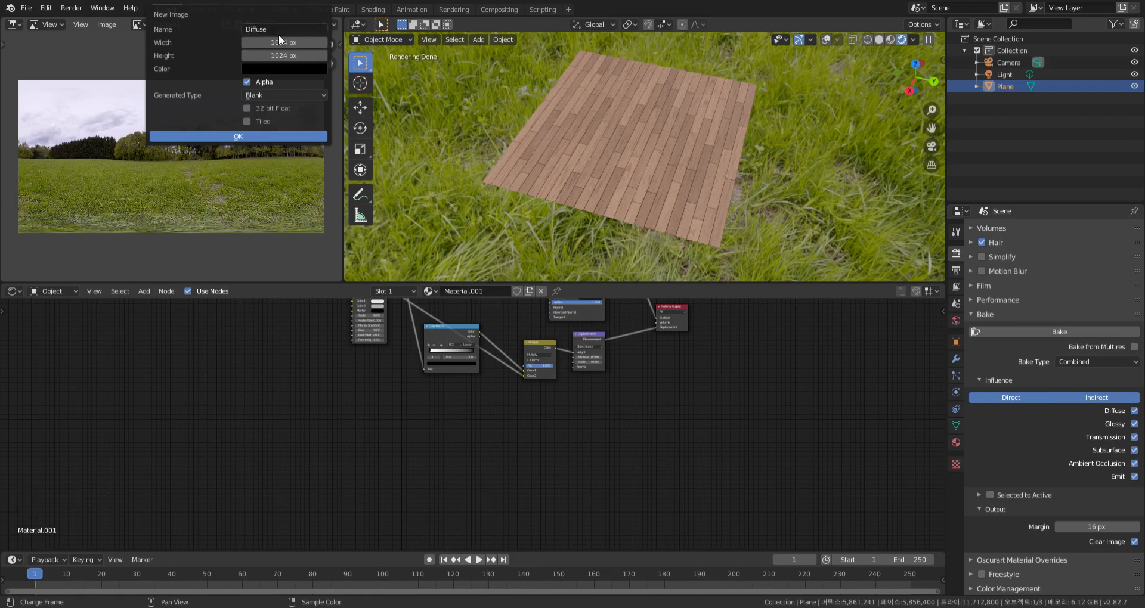
left_click(305, 42)
left_click(302, 56)
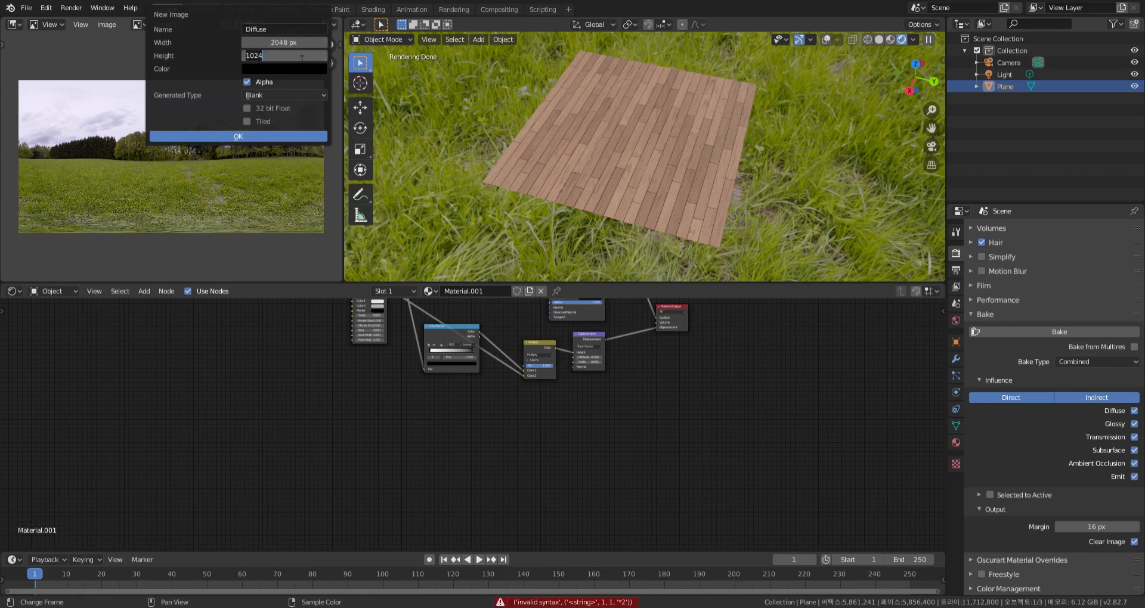
type("*2")
key("Return")
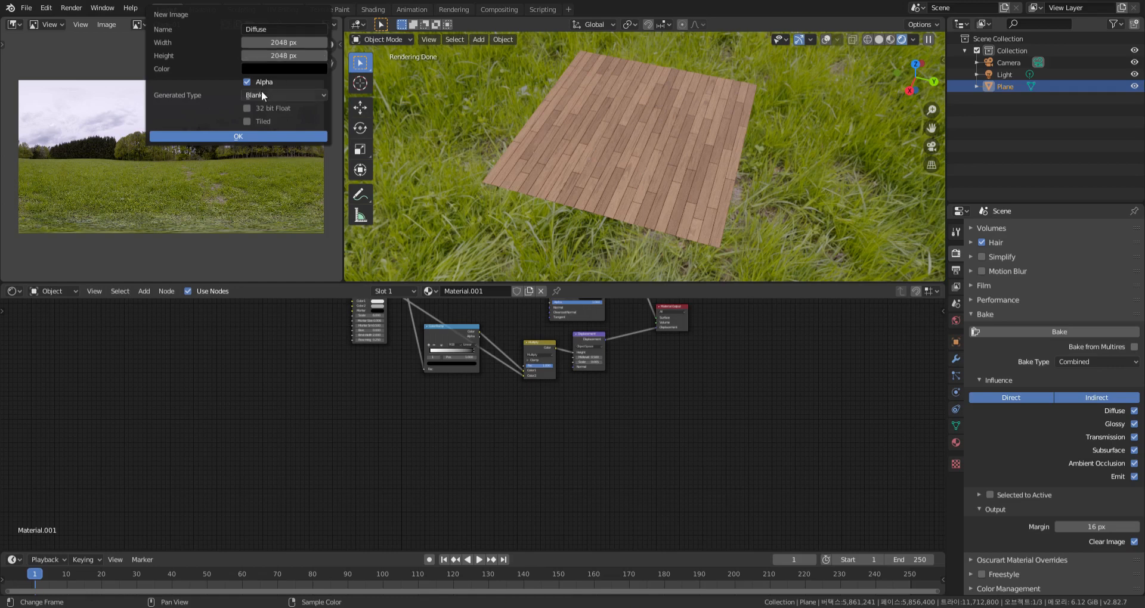
left_click(280, 137)
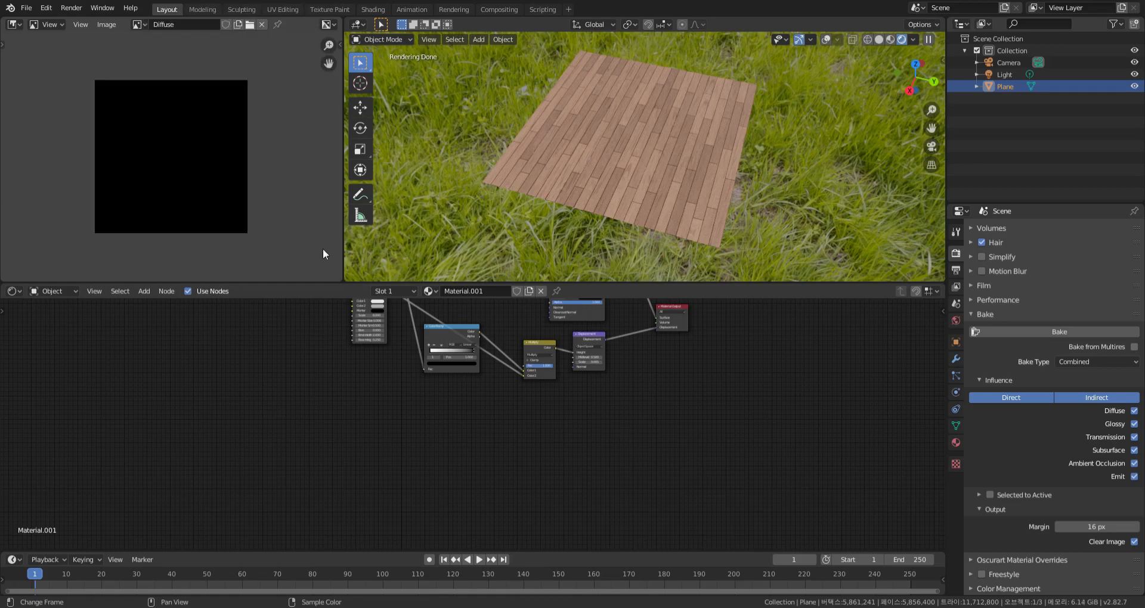
Set the bake type to Diffuse and add an Image Texture node that uses the Diffuse image
left_click(1093, 362)
left_click(1062, 480)
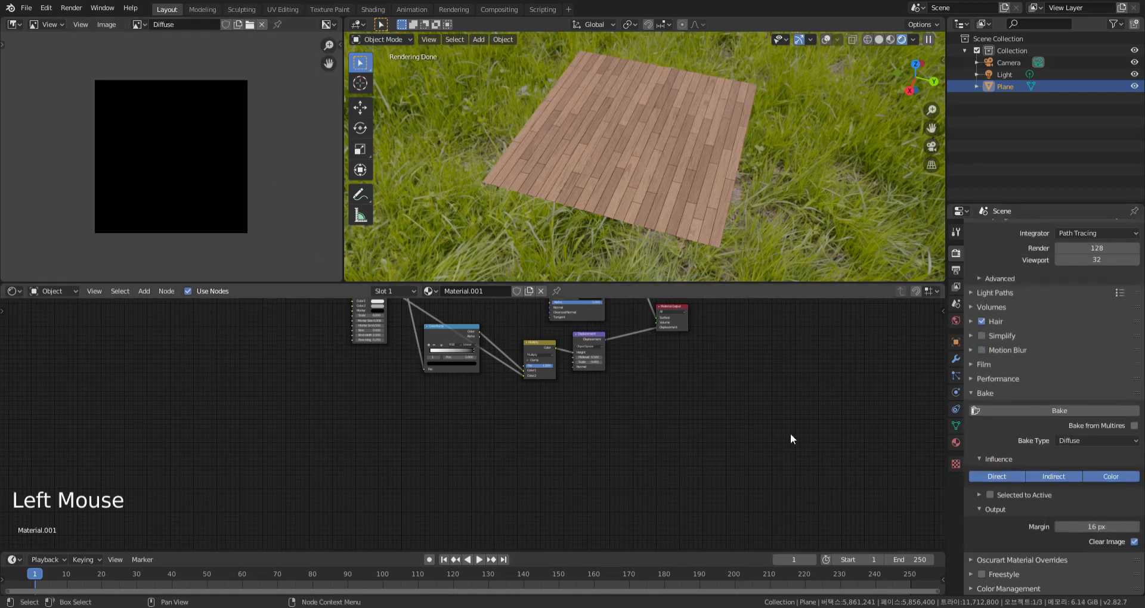
key("shift+a")
mouse_move(749, 395)
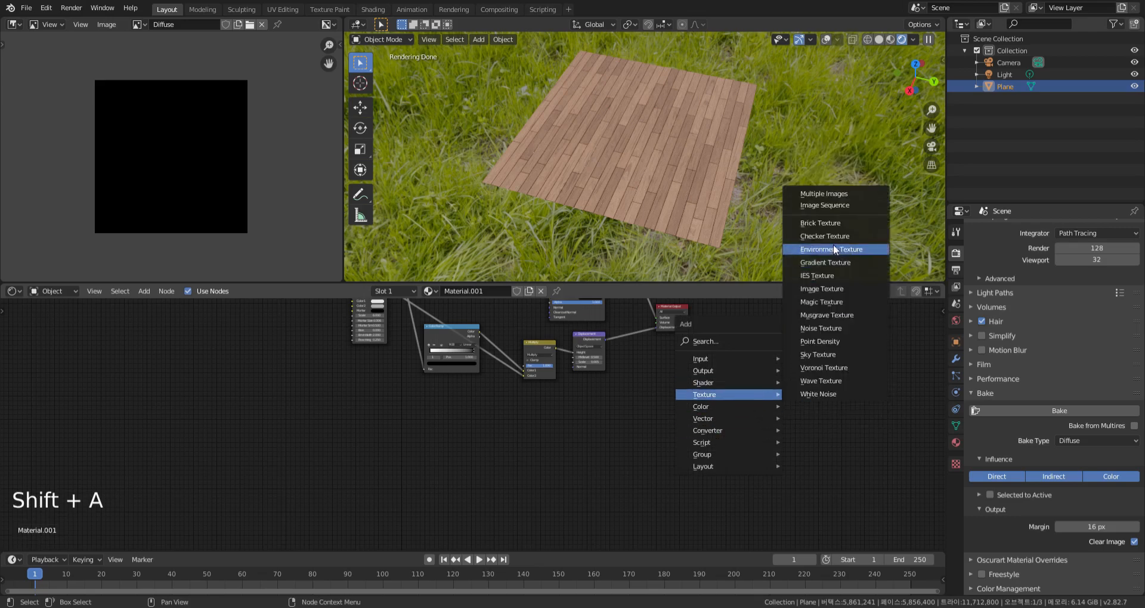
left_click(821, 289)
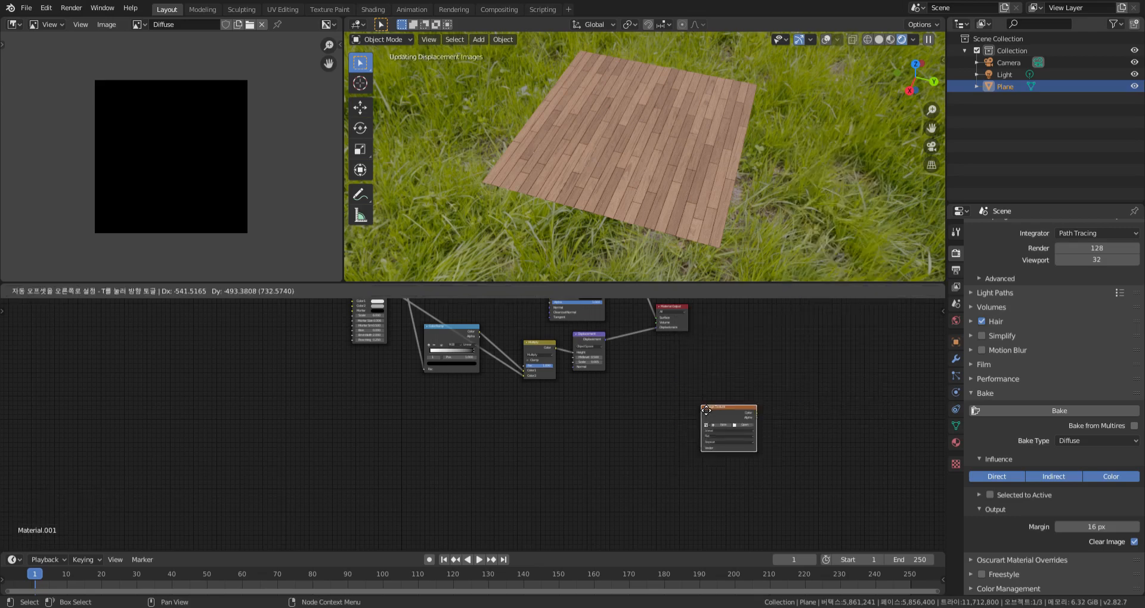
left_click(579, 427)
scroll(588, 421, "up", 12)
left_click(567, 418)
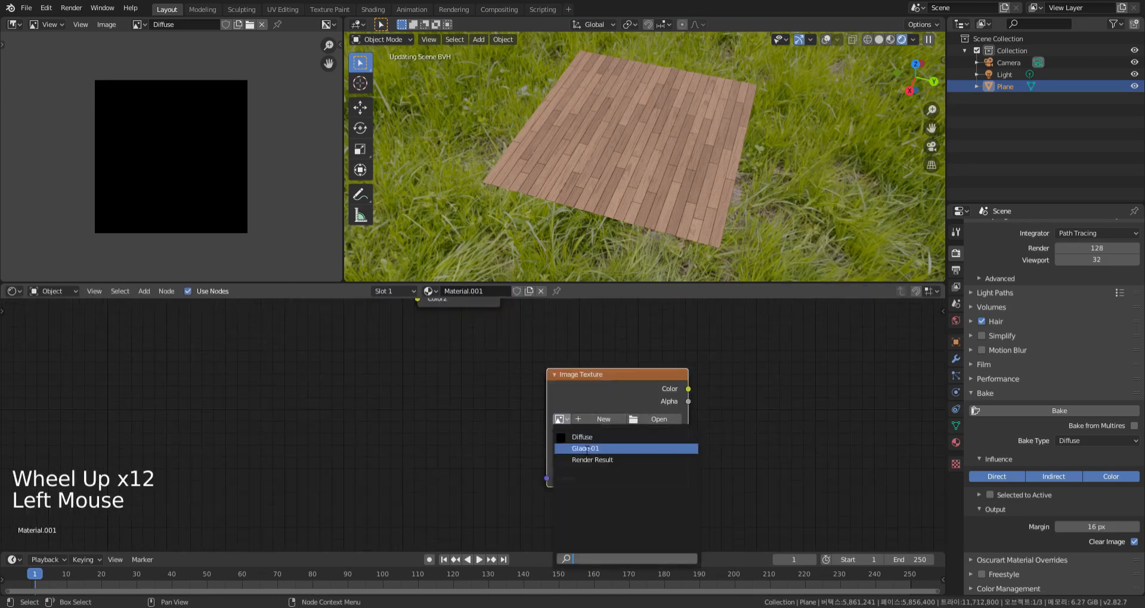
left_click(591, 436)
Bake the diffuse map into the Diffuse image and inspect the baked planks
left_click(1054, 410)
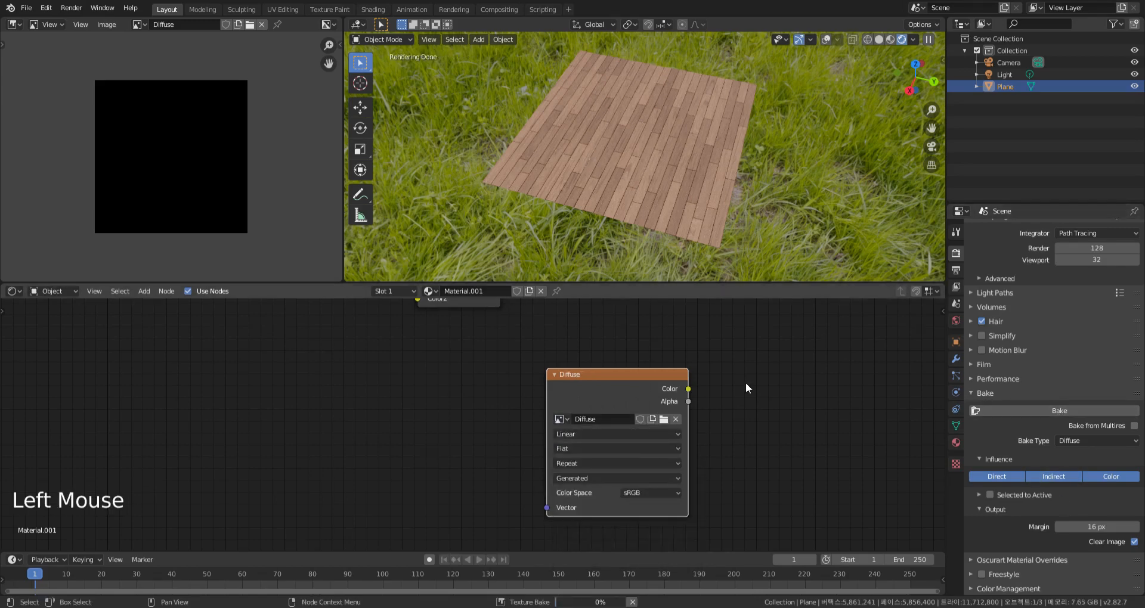
scroll(169, 159, "up", 4)
scroll(172, 156, "up", 2)
scroll(173, 155, "down", 4)
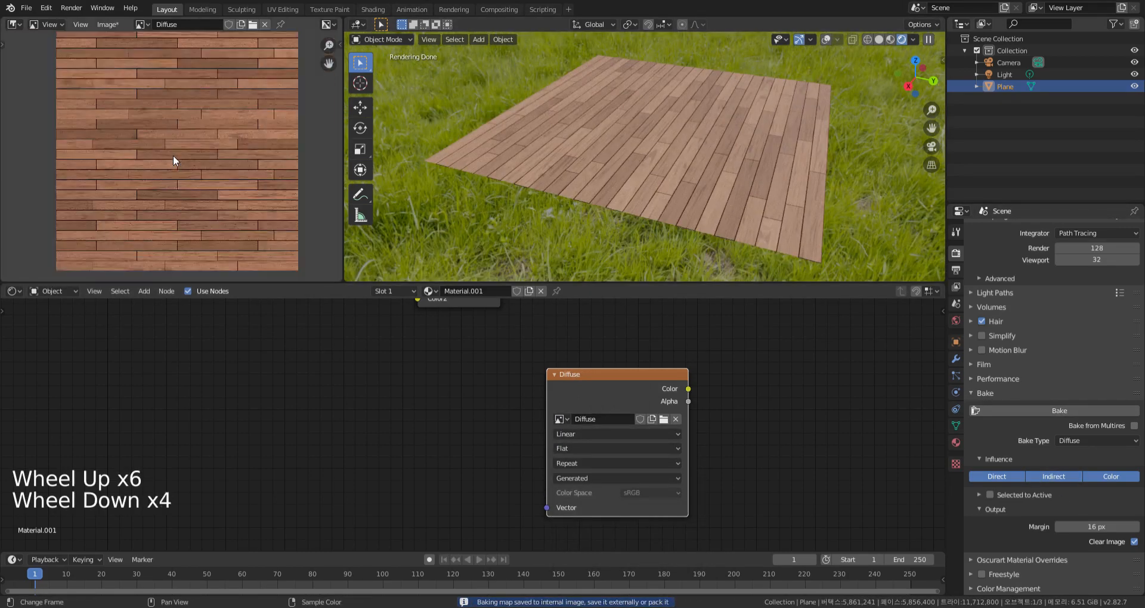
scroll(171, 153, "down", 1)
scroll(171, 153, "up", 1)
scroll(170, 153, "down", 1)
Create a blank 2048 × 2048 px image named Roughness and assign it to the Image Texture node
left_click(241, 25)
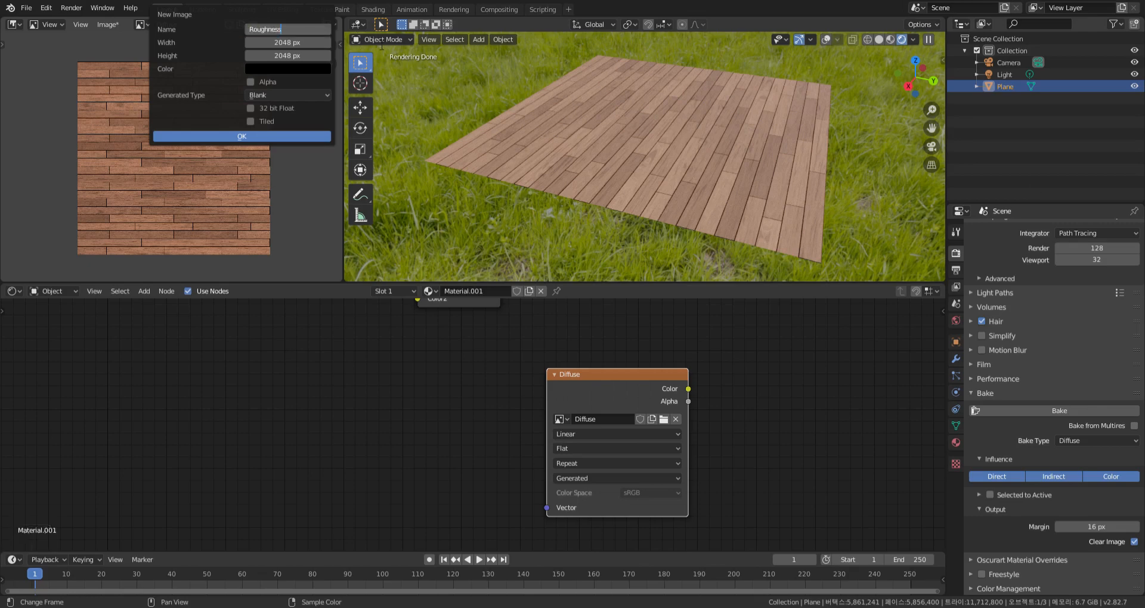
left_click(267, 136)
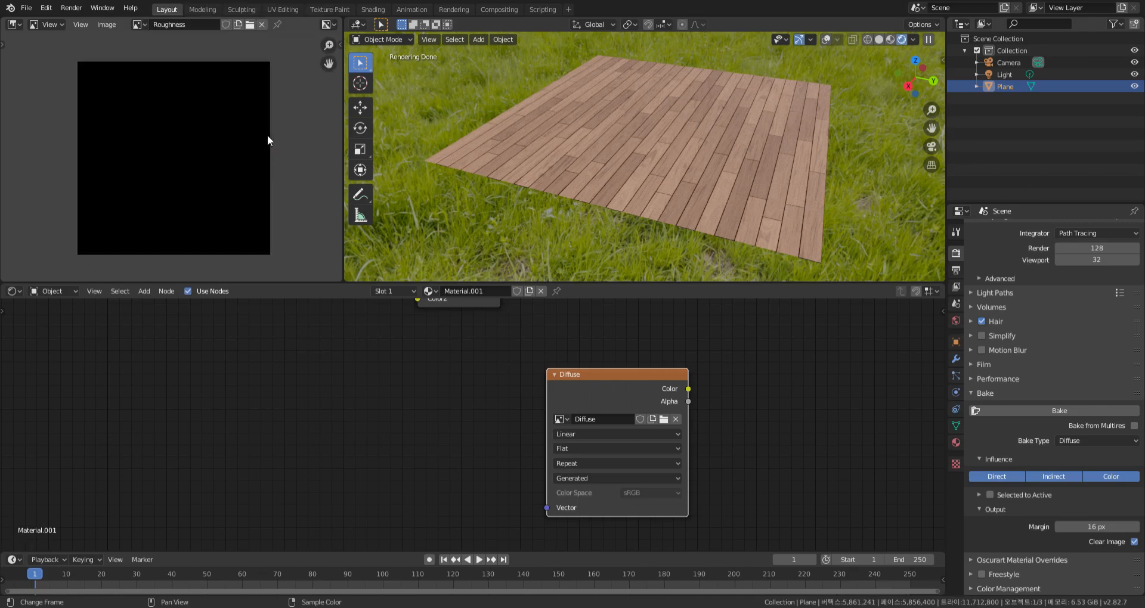
left_click(563, 418)
left_click(590, 542)
Set the bake type to Roughness and bake the roughness map
left_click(1074, 439)
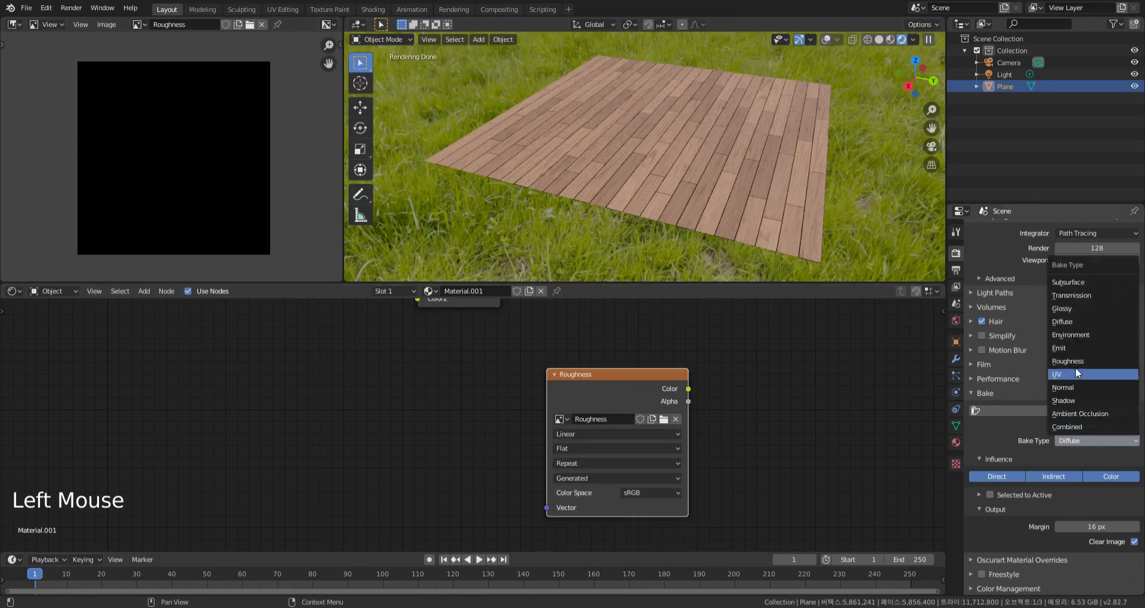
left_click(1067, 362)
scroll(1067, 370, "up", 2)
left_click(1065, 446)
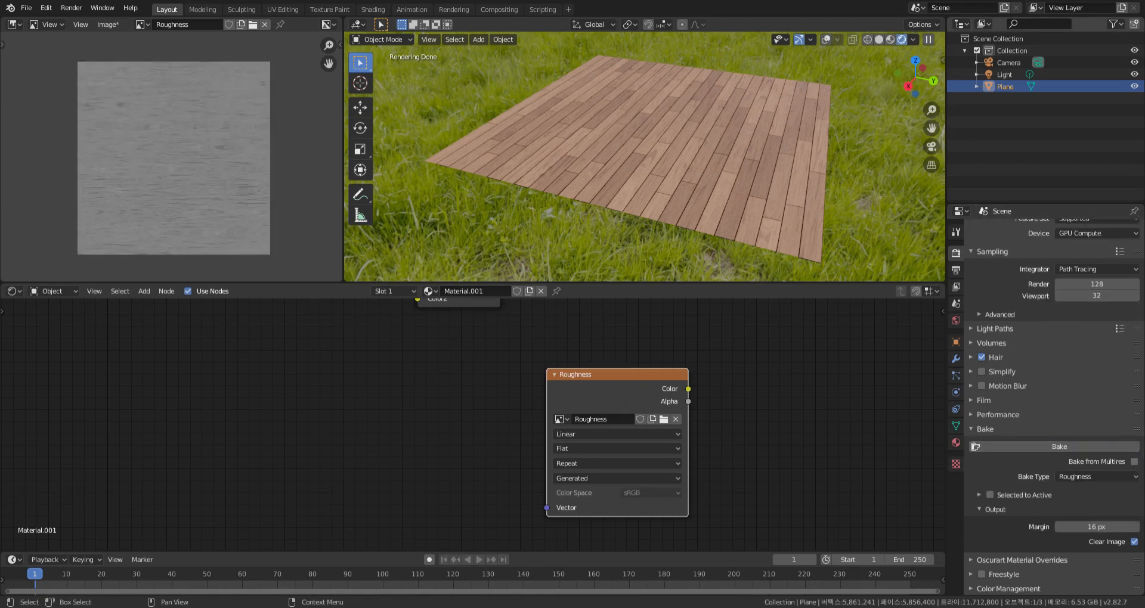
Create a blank 2048 × 2048 px image named Normal and assign it to the Image Texture node
left_click(141, 25)
left_click(241, 24)
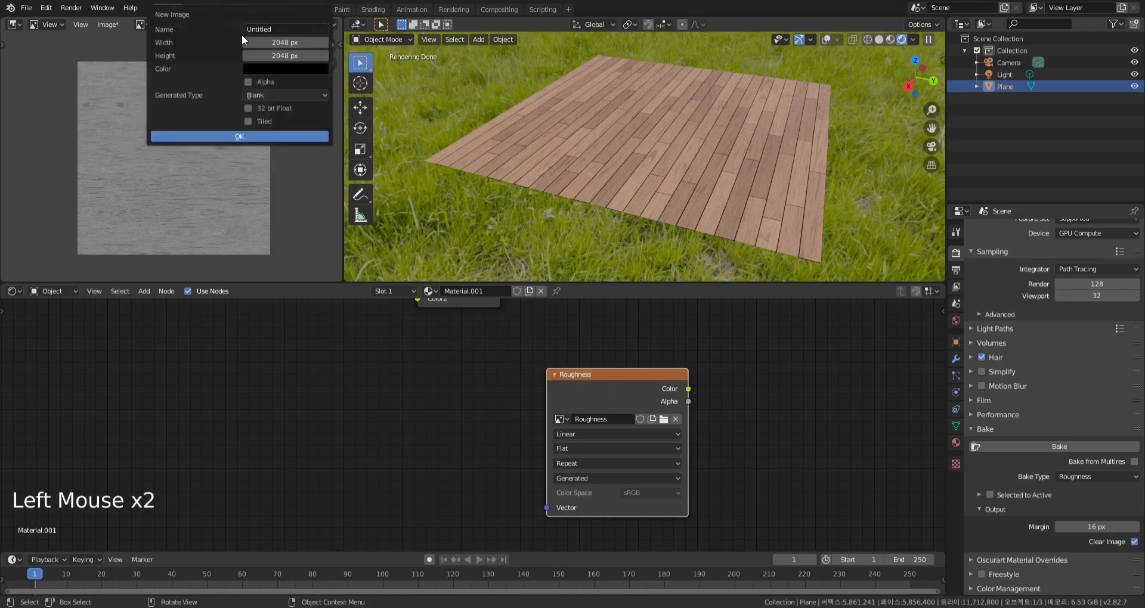
left_click(298, 136)
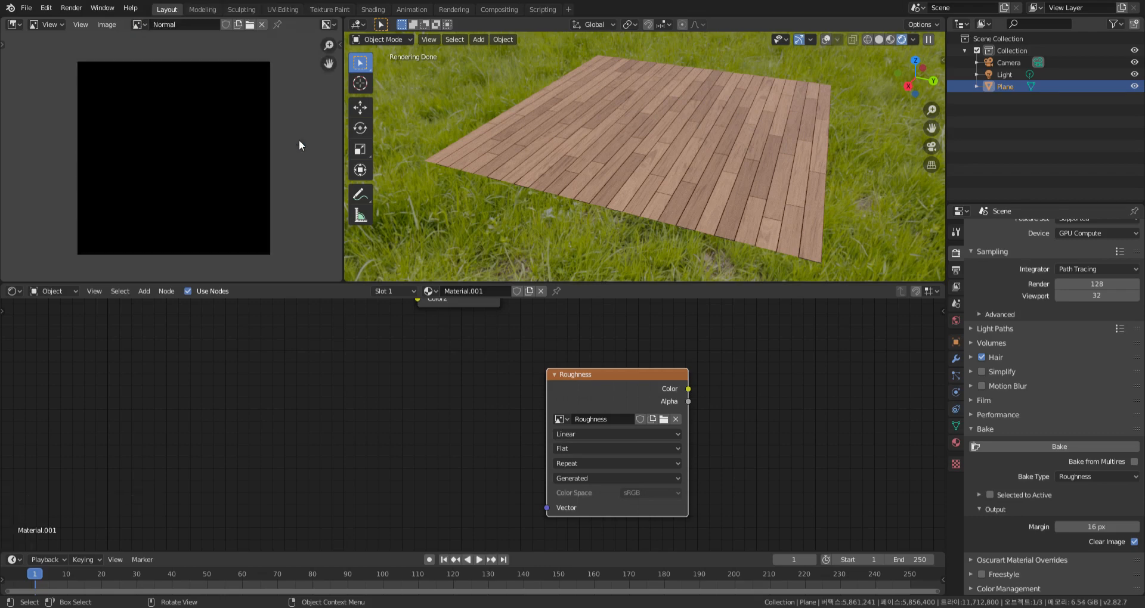
left_click(560, 419)
left_click(582, 459)
Set the bake type to Normal, bake the normal map and inspect its grain detail
left_click(1079, 475)
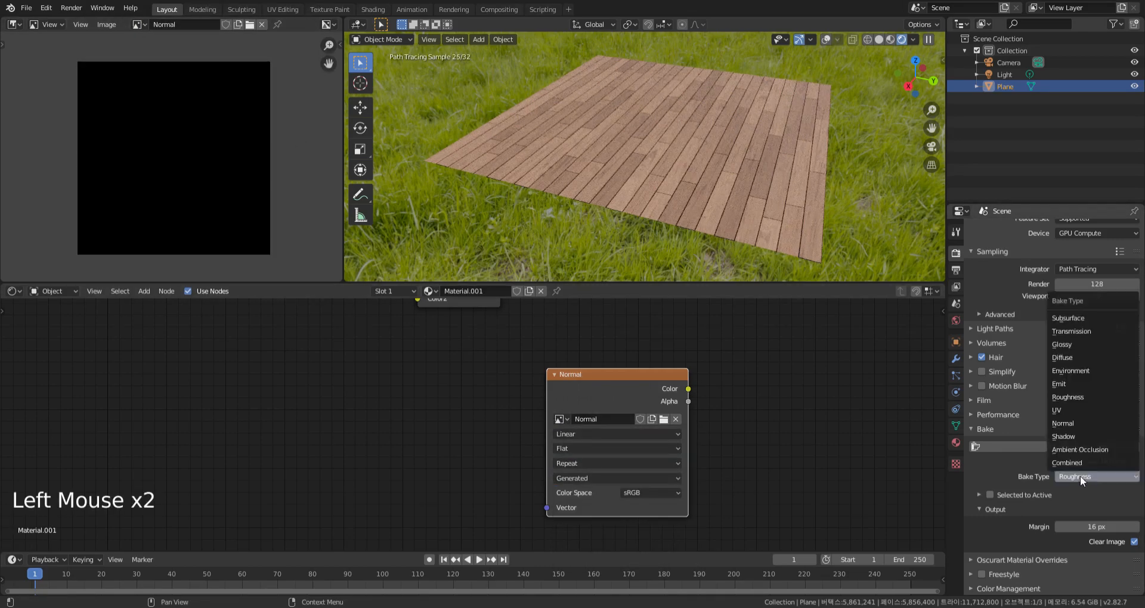
left_click(1077, 424)
left_click(1058, 447)
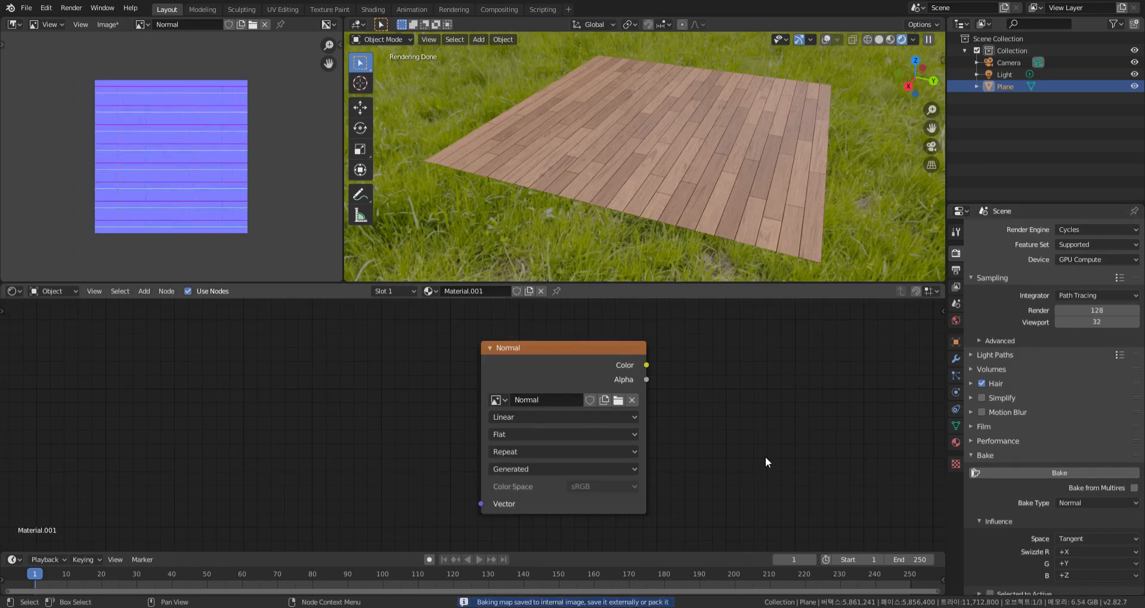
scroll(209, 175, "up", 2)
scroll(212, 173, "up", 11)
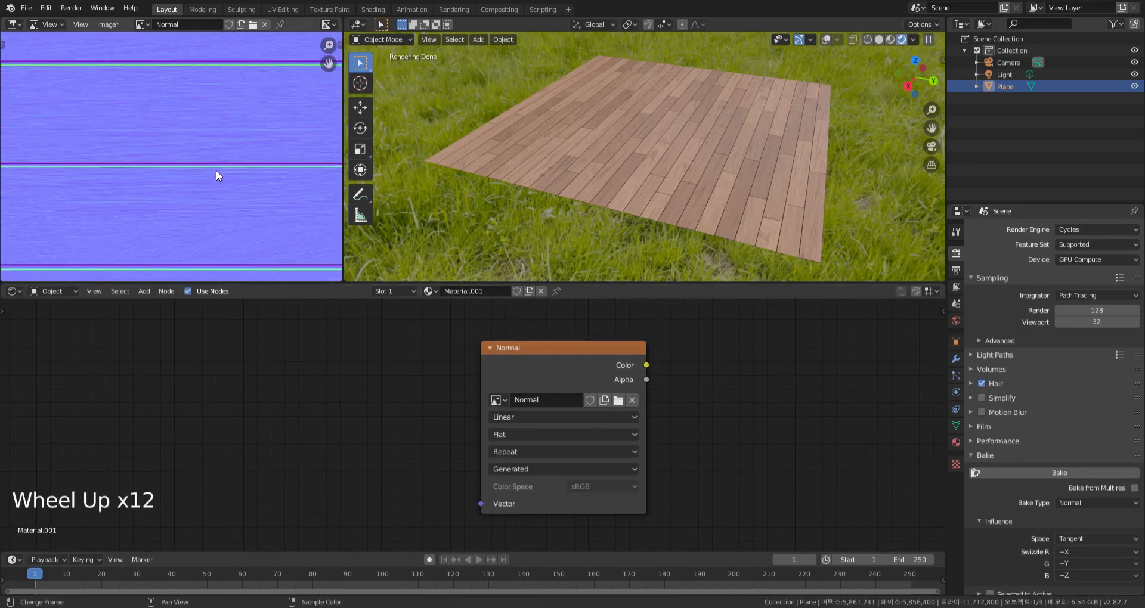
scroll(217, 170, "down", 9)
scroll(217, 169, "down", 1)
key("Home")
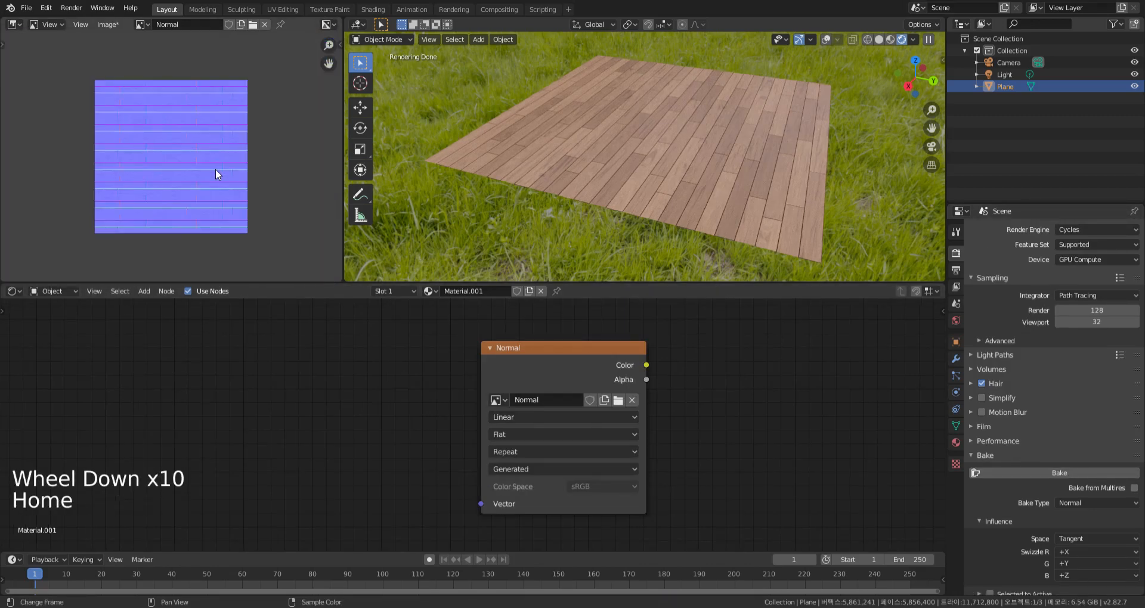
Create a blank 2048 × 2048 px image named AO and assign it to the Image Texture node
left_click(241, 24)
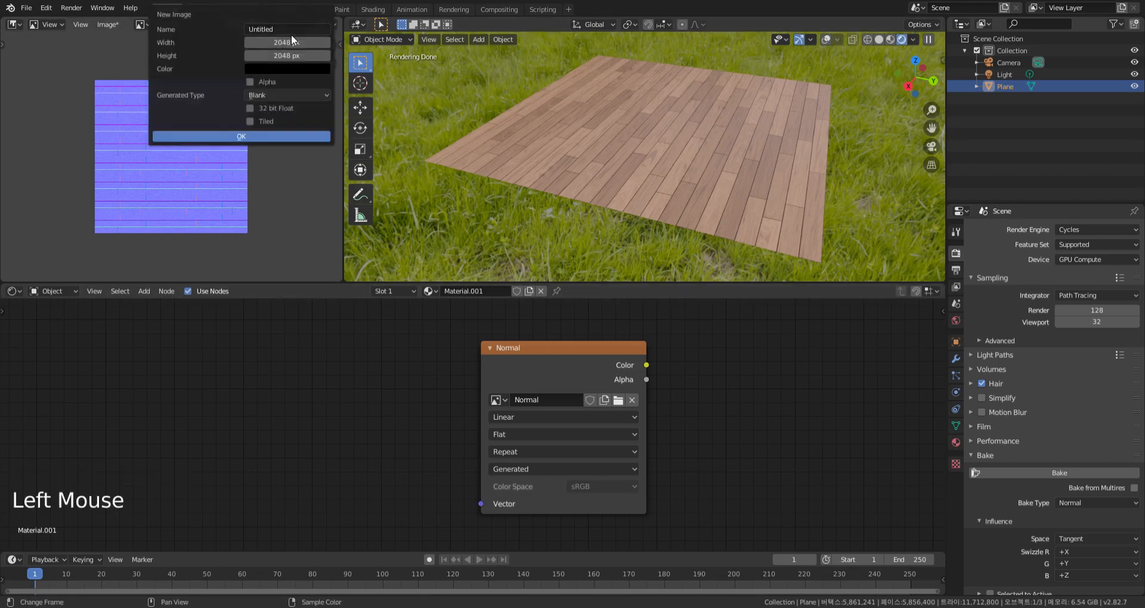
type("AO")
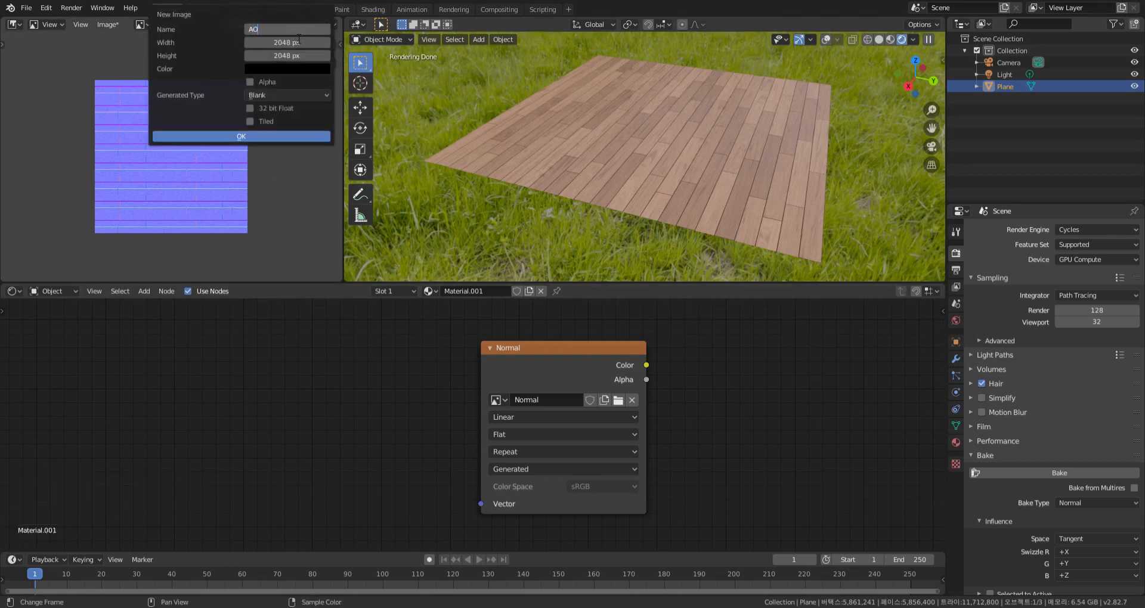
left_click(251, 136)
left_click(503, 401)
left_click(514, 419)
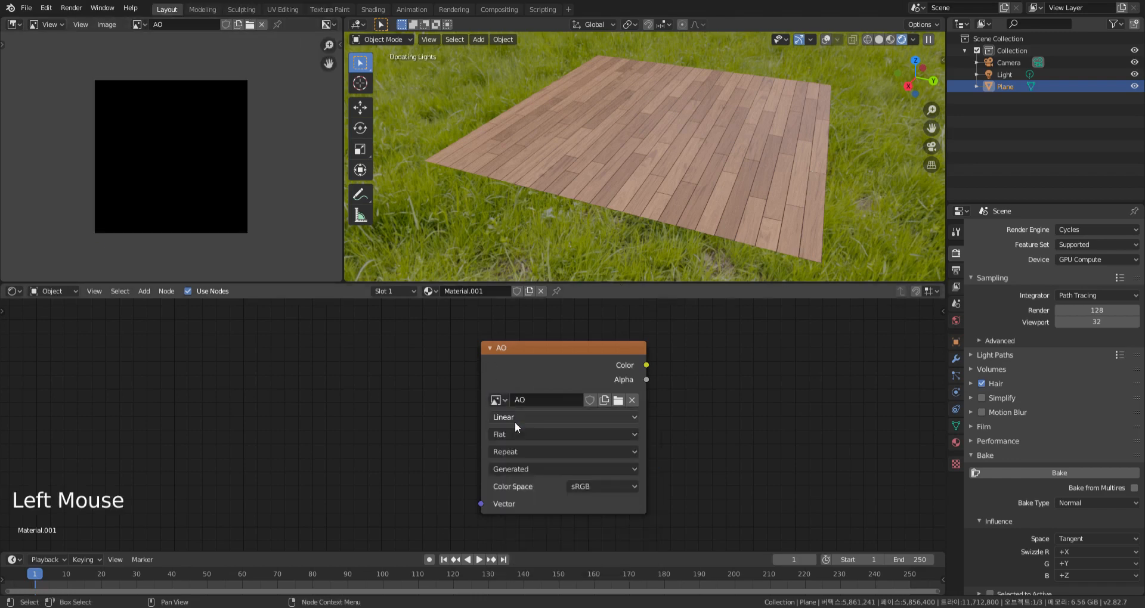
Set the bake type to Ambient Occlusion and bake the AO map
left_click(1073, 504)
scroll(1039, 469, "down", 5)
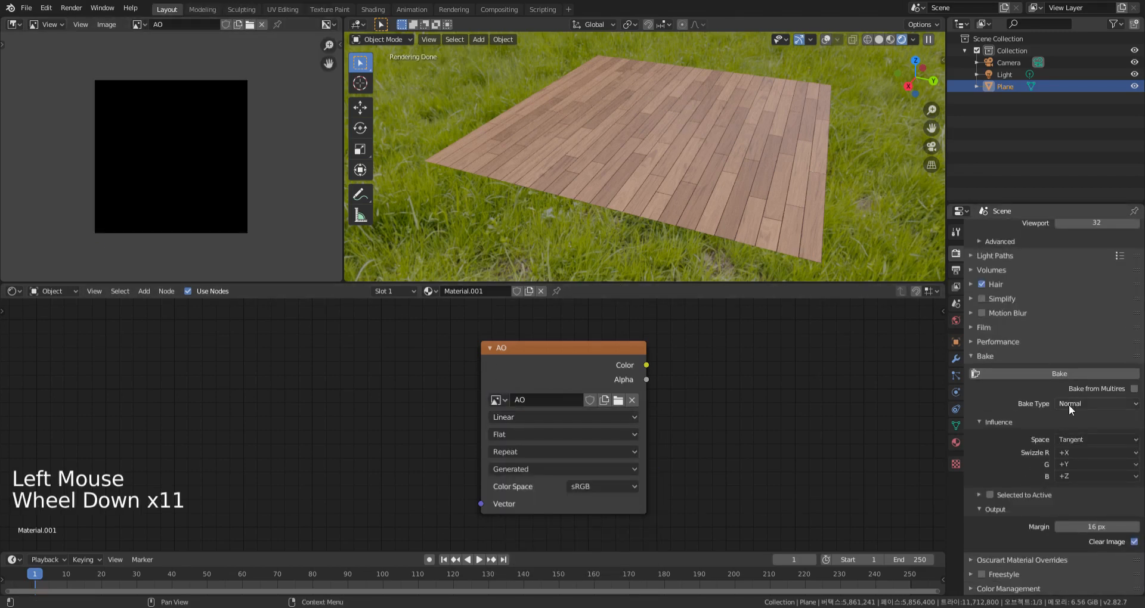
left_click(1069, 404)
left_click(1078, 431)
scroll(1078, 433, "down", 6)
left_click(1050, 447)
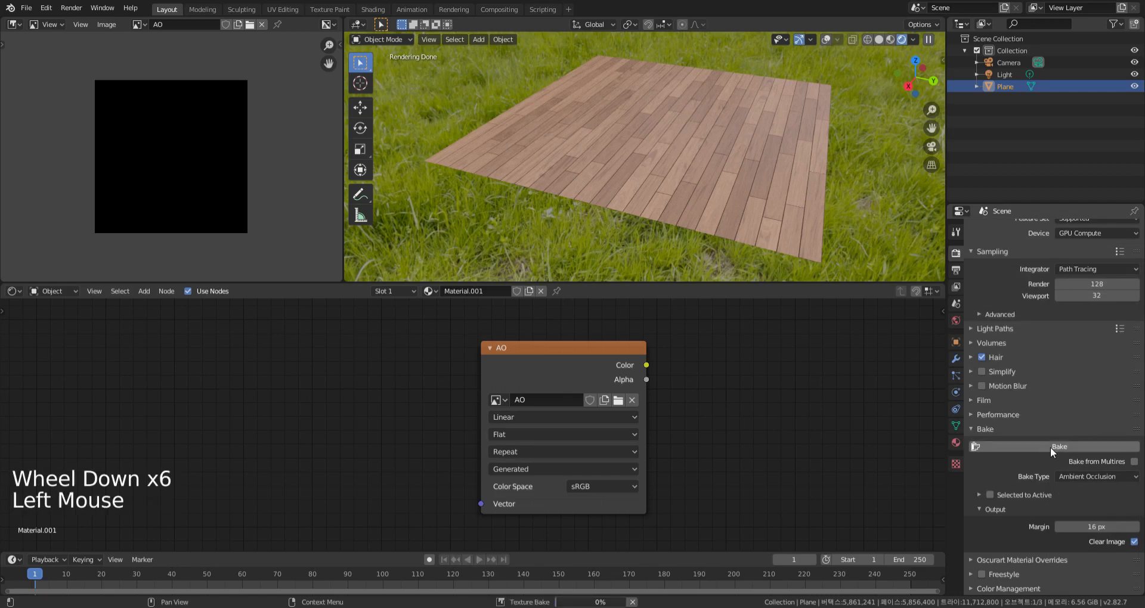
Create a blank 2048 × 2048 px image named Displacement and assign it to the Image Texture node
left_click(241, 23)
type("Displacement")
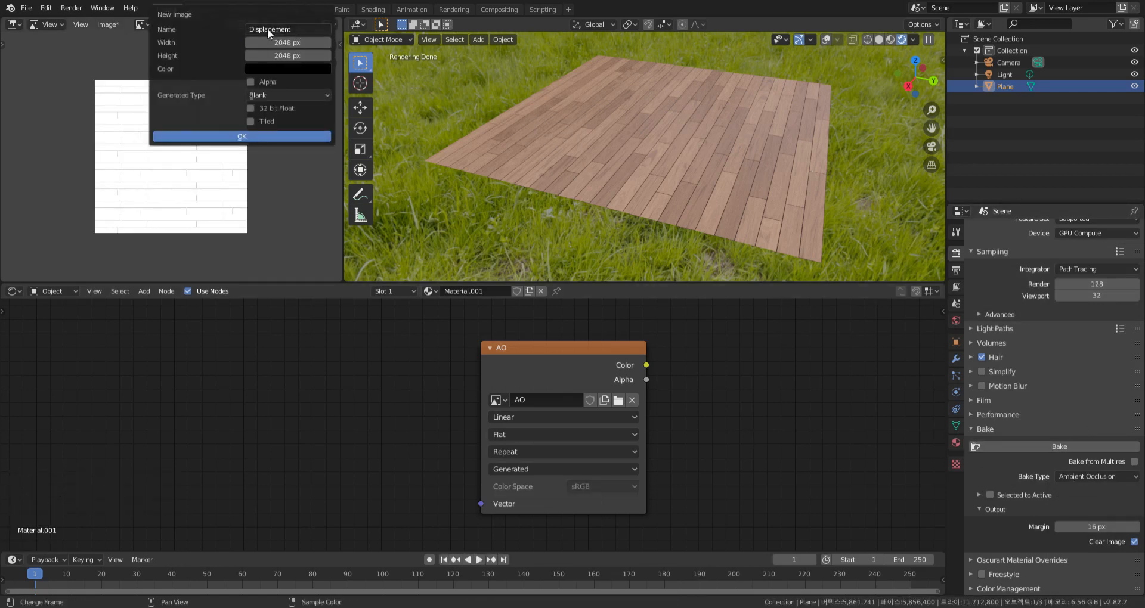
left_click(264, 137)
scroll(699, 427, "down", 4)
middle_click_drag(715, 423, 727, 388)
left_click(545, 415)
left_click(596, 450)
Set the bake type to Emit and route the displacement Multiply node's Color through an emission Viewer node to the surface output
scroll(731, 391, "up", 4)
left_click(1067, 476)
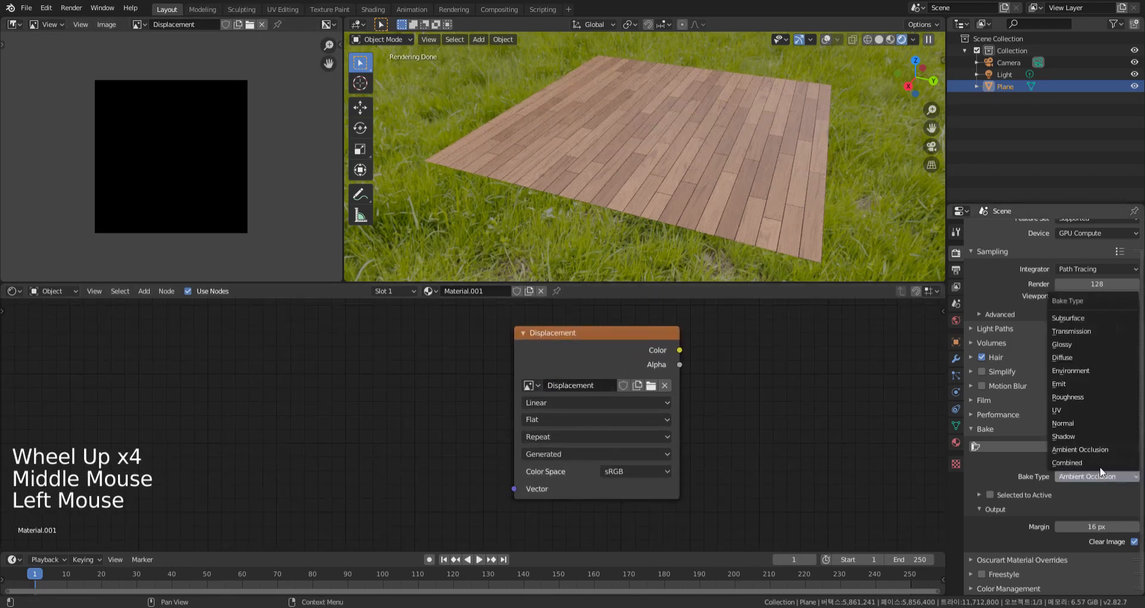
left_click(1063, 386)
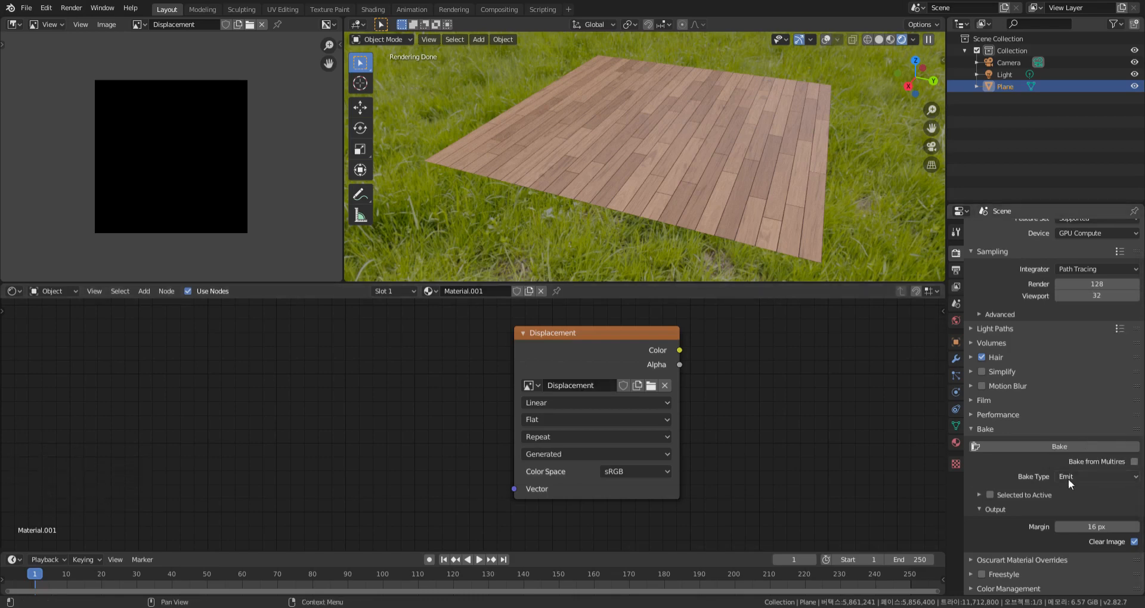
scroll(735, 473, "down", 6)
scroll(753, 385, "down", 6)
middle_click_drag(720, 359, 669, 466)
scroll(595, 452, "up", 3)
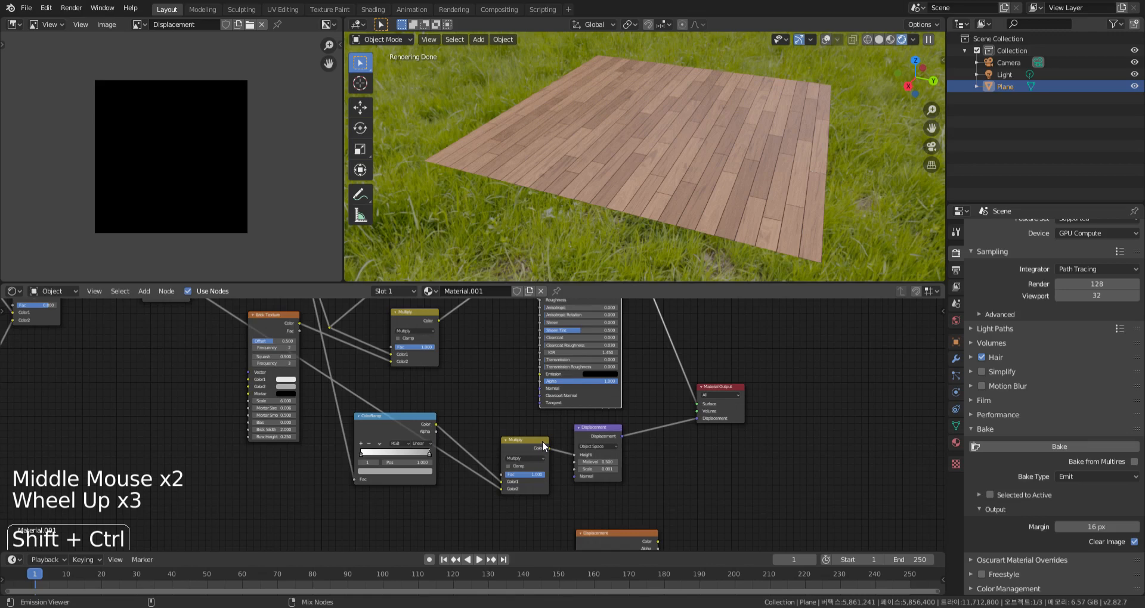
left_click(542, 441, "ctrl+shift")
left_click_drag(700, 385, 644, 407)
double_click(644, 407)
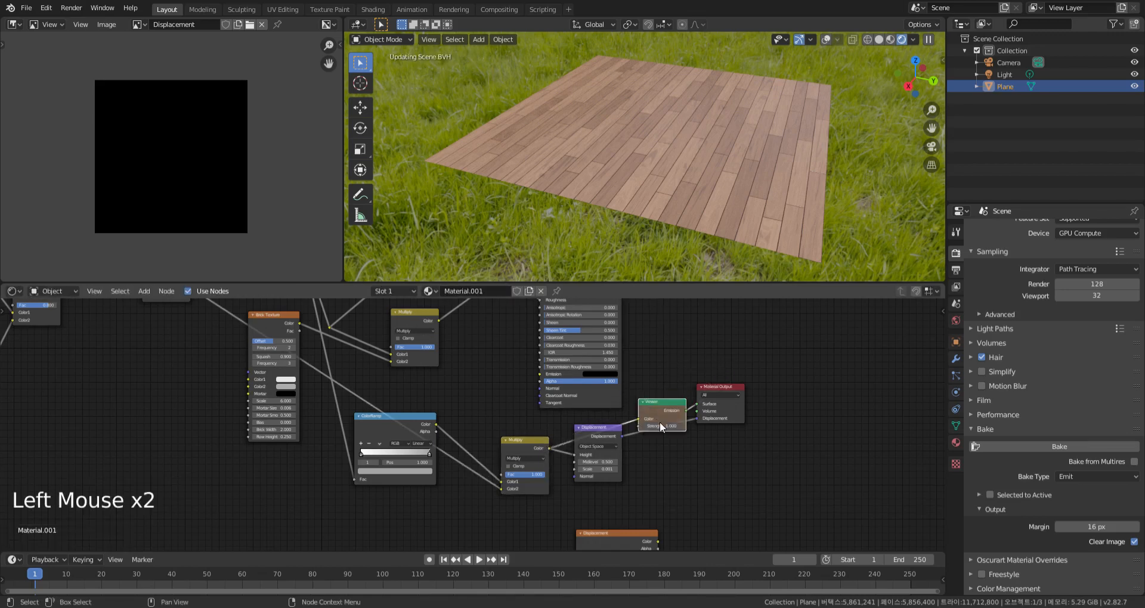
scroll(663, 414, "up", 10)
middle_click_drag(663, 414, 665, 353)
left_click(664, 346)
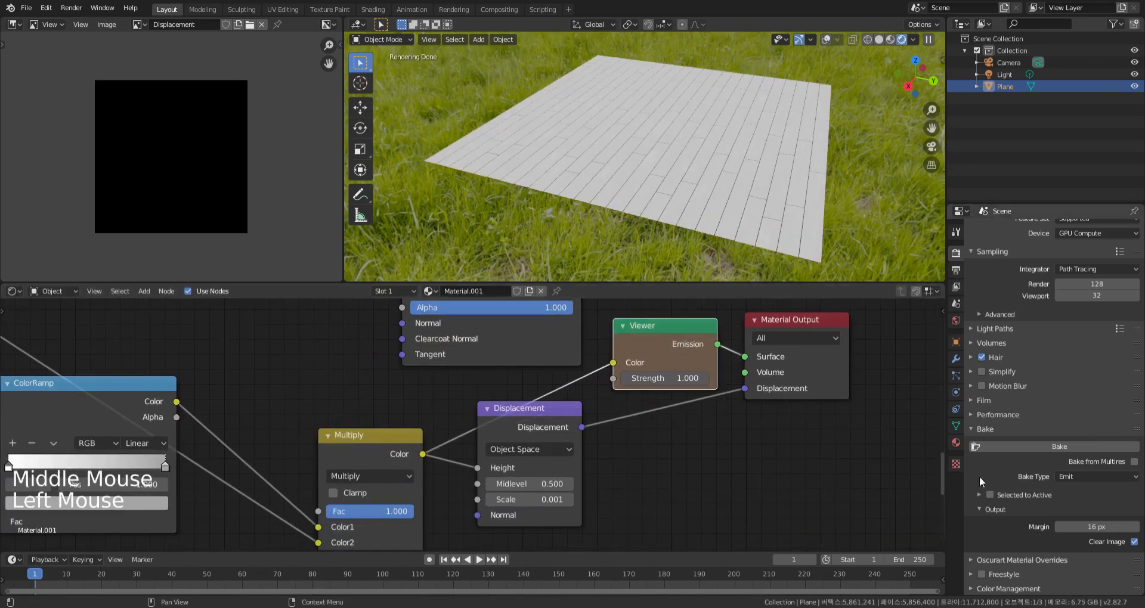
Bake the emitted height pattern into the Displacement image
scroll(717, 435, "down", 1)
middle_click_drag(711, 507, 613, 416)
scroll(719, 441, "down", 8)
scroll(718, 431, "up", 3)
scroll(718, 431, "up", 3)
left_click(1054, 446)
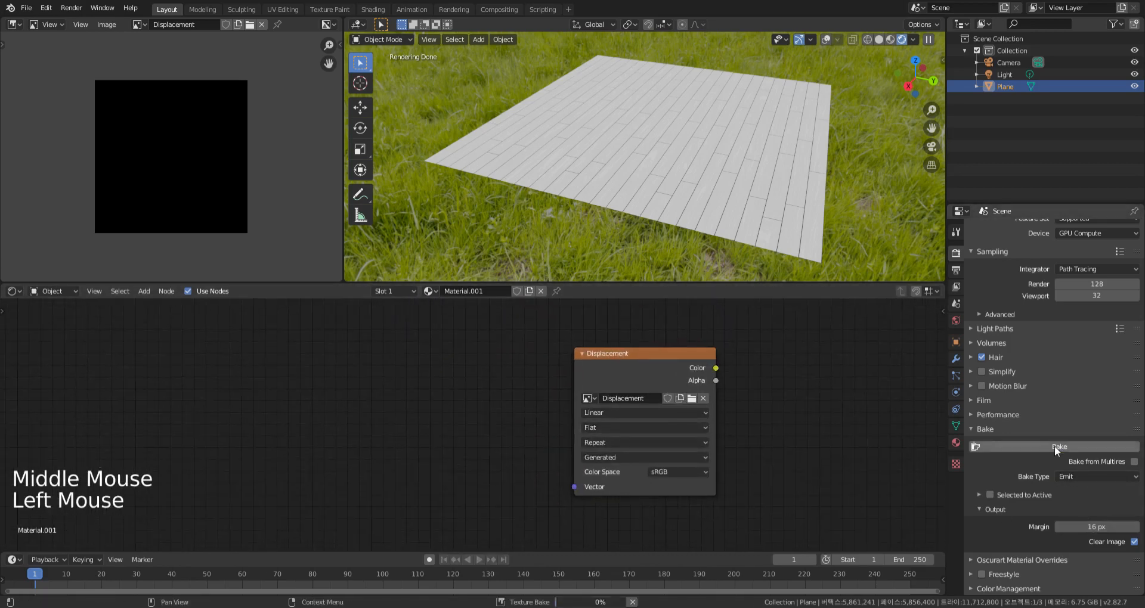
Examine the joints and grain of the baked displacement map up close and as a whole
middle_click(286, 205)
scroll(187, 161, "up", 8)
scroll(187, 158, "down", 7)
scroll(196, 166, "up", 10)
scroll(198, 167, "down", 3)
scroll(198, 168, "down", 7)
middle_click(202, 167)
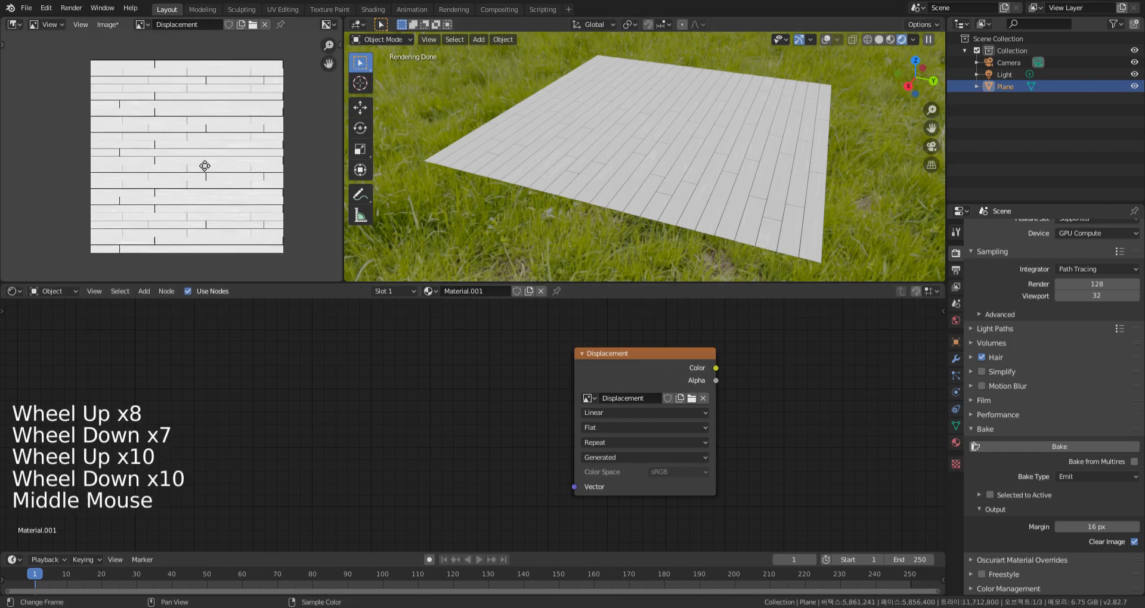
scroll(192, 159, "up", 1)
middle_click(202, 161)
scroll(202, 161, "down", 1)
scroll(158, 98, "up", 2)
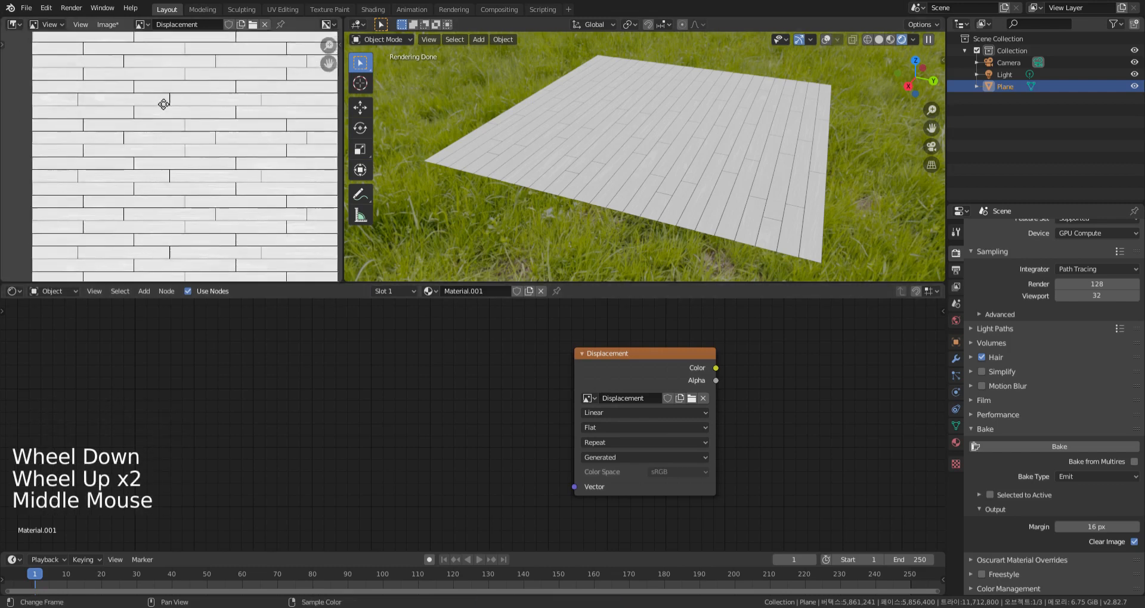
Review the baked AO, Diffuse, Displacement, Normal and Roughness maps one after another in the Image Editor
middle_click_drag(161, 102, 152, 92)
left_click(141, 24)
left_click(162, 48)
left_click(141, 24)
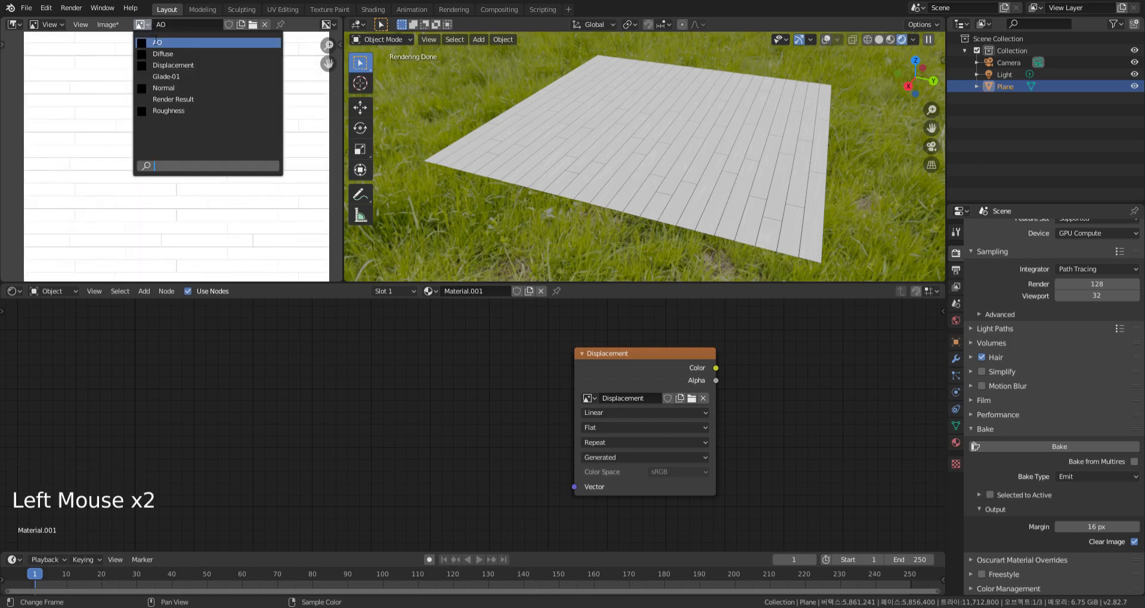
left_click(155, 54)
left_click(141, 24)
left_click(154, 43)
left_click(141, 24)
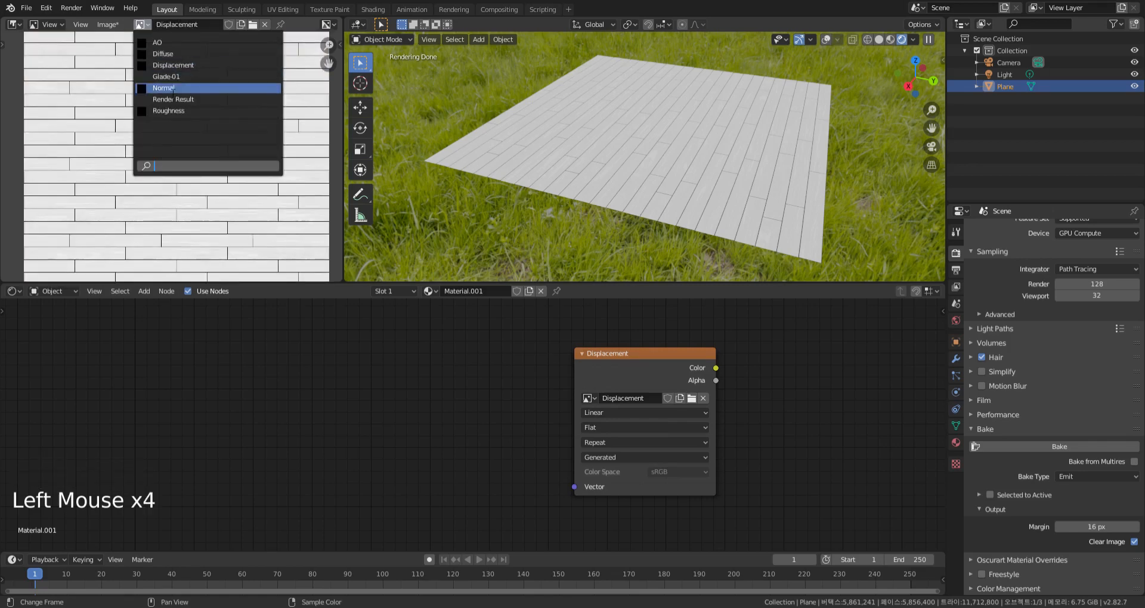
left_click(152, 88)
left_click(141, 24)
left_click(152, 111)
left_click(97, 26)
left_click(141, 25)
left_click(158, 46)
left_click(115, 23)
Insert a MixRGB node on the link between the roughness ColorRamp and the Principled BSDF's Roughness input
middle_click_drag(425, 388, 524, 440)
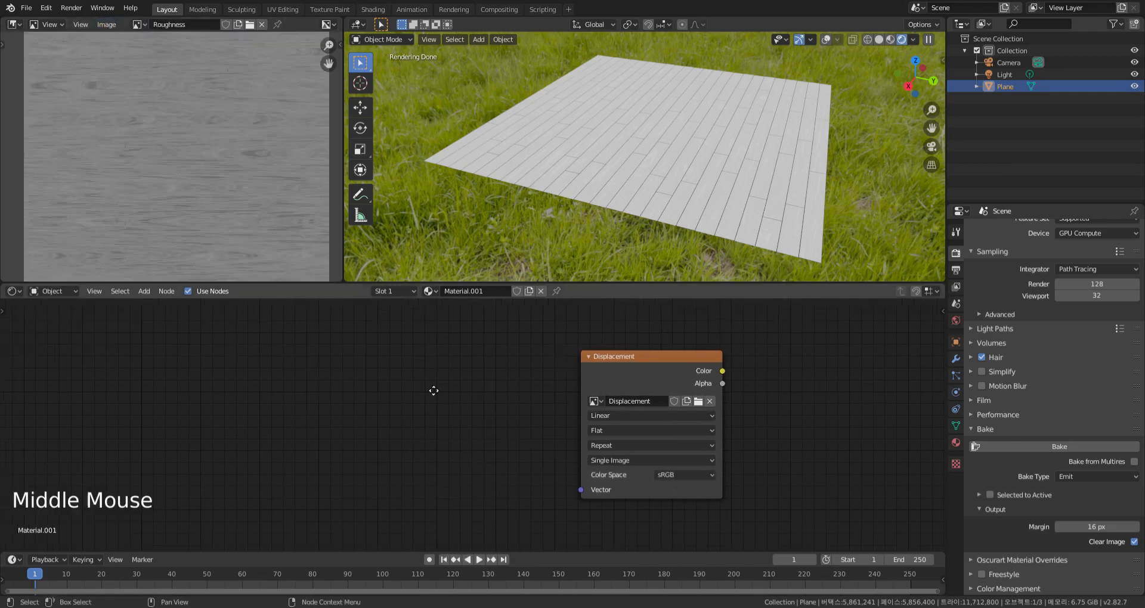
scroll(592, 393, "down", 6)
scroll(592, 397, "down", 6)
scroll(620, 454, "up", 10)
middle_click_drag(842, 338, 787, 452)
scroll(691, 344, "down", 3)
middle_click_drag(691, 343, 705, 454)
left_click_drag(648, 462, 649, 341)
middle_click_drag(626, 478, 589, 427)
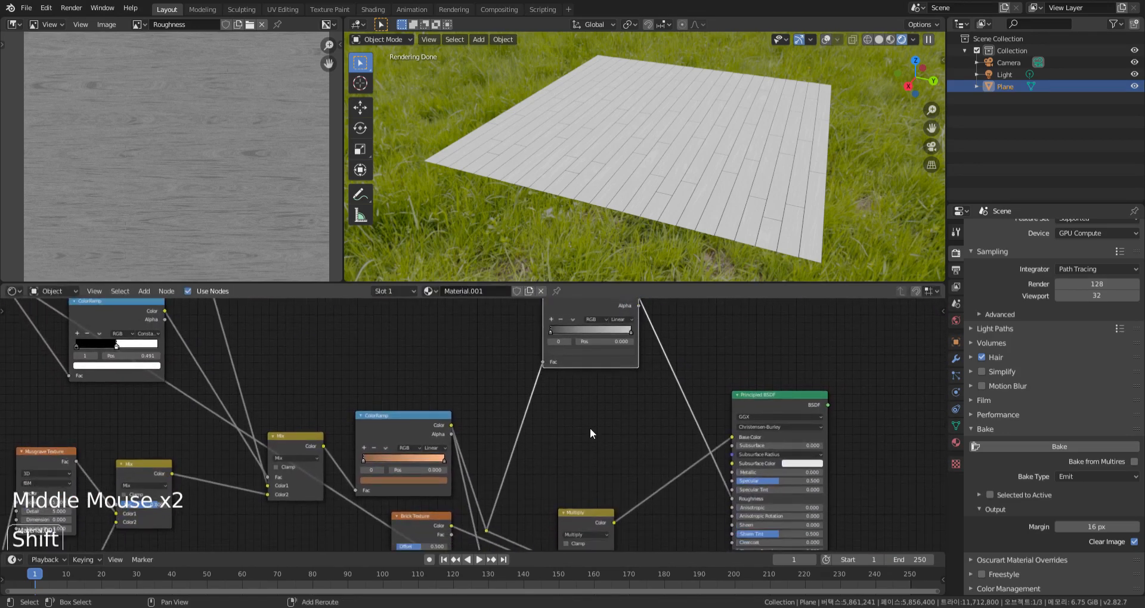
key("shift+a")
mouse_move(560, 441)
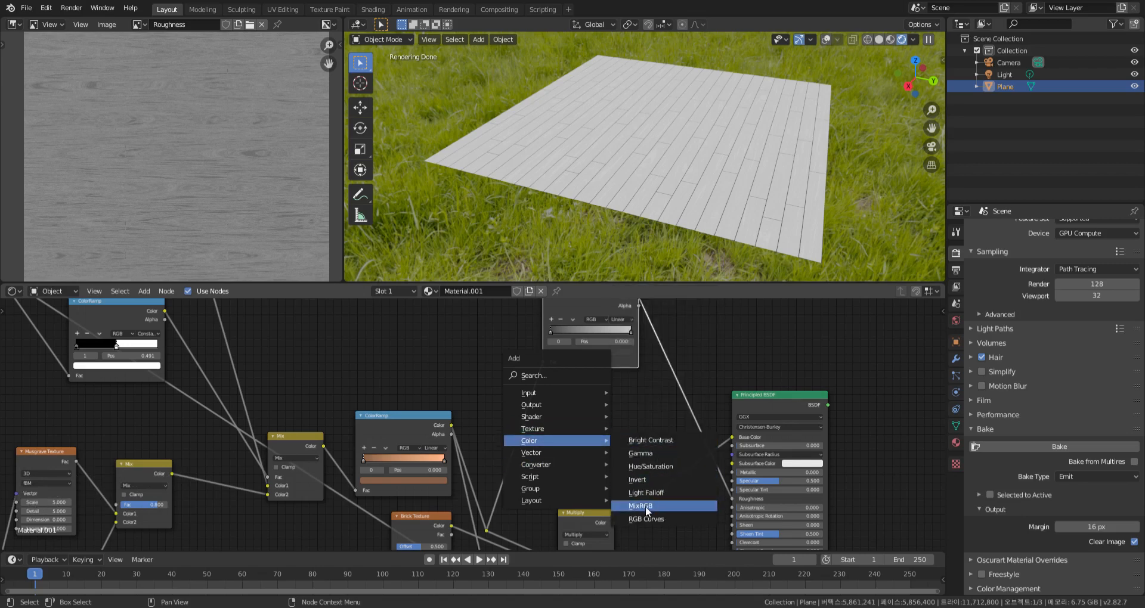
left_click(646, 506)
left_click(689, 415)
Duplicate the Brick Texture node, place the copy beside the new Mix node and preview the Mix output
middle_click_drag(689, 416, 649, 401)
scroll(677, 439, "down", 2)
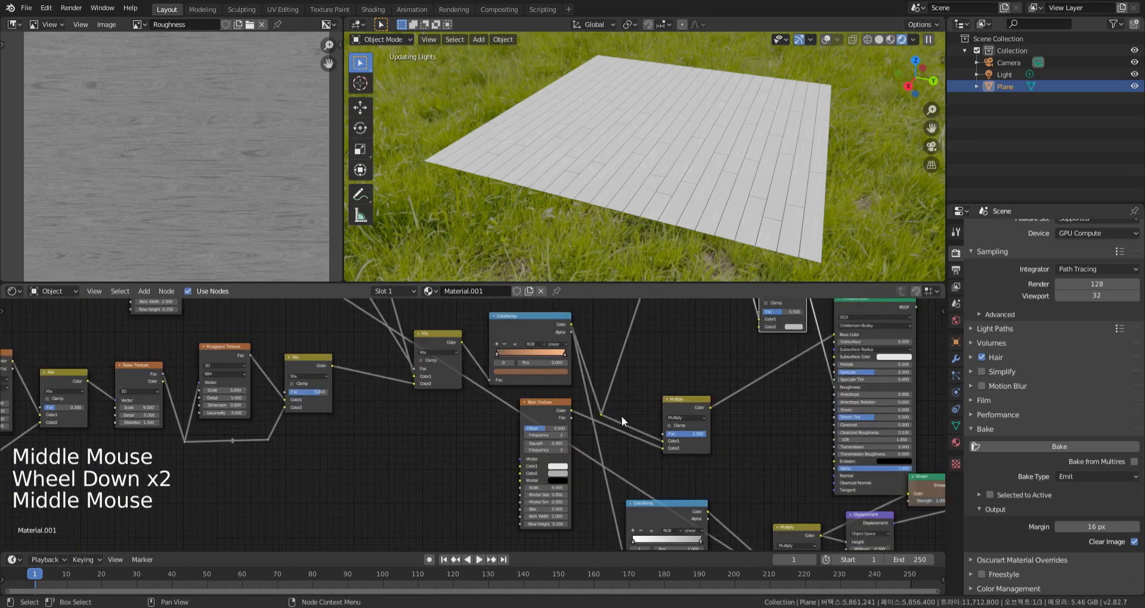
left_click(601, 414)
middle_click(581, 407)
scroll(582, 406, "down", 2)
middle_click_drag(647, 372, 646, 454)
left_click(222, 332)
key("shift+d")
left_click(690, 387)
left_click(750, 398, "ctrl+shift")
scroll(698, 423, "up", 3)
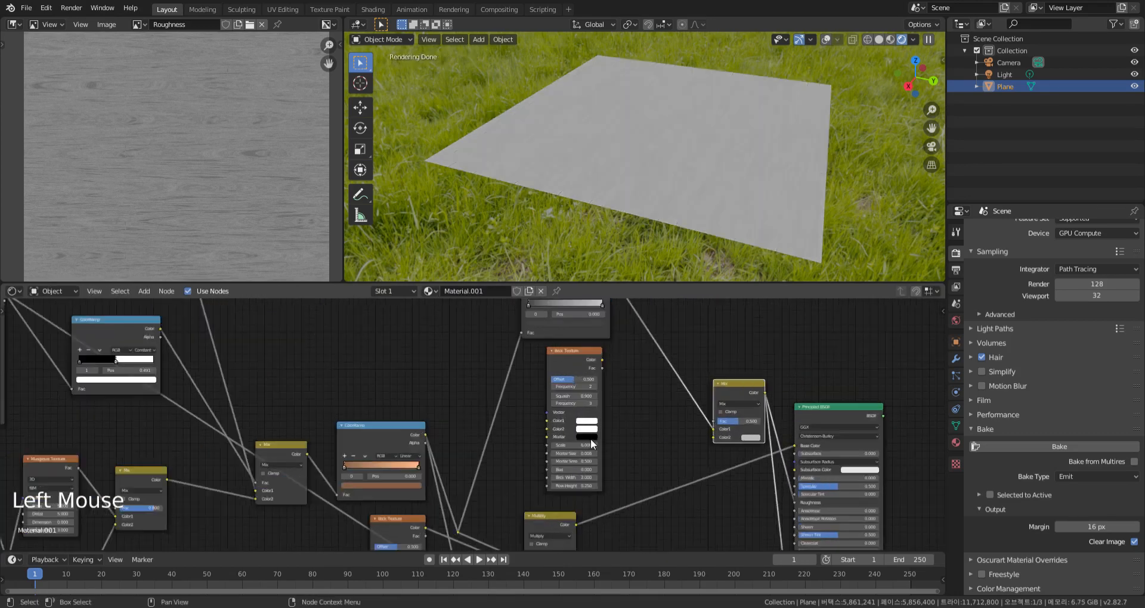
Set the duplicated Brick Texture's Mortar color to white and its Color1 and Color2 to black
left_click(587, 439)
mouse_move(640, 383)
left_mouse_down()
mouse_move(640, 328)
mouse_move(640, 373)
left_mouse_up()
left_click(586, 428)
left_click(586, 421)
left_click_drag(640, 325, 639, 370)
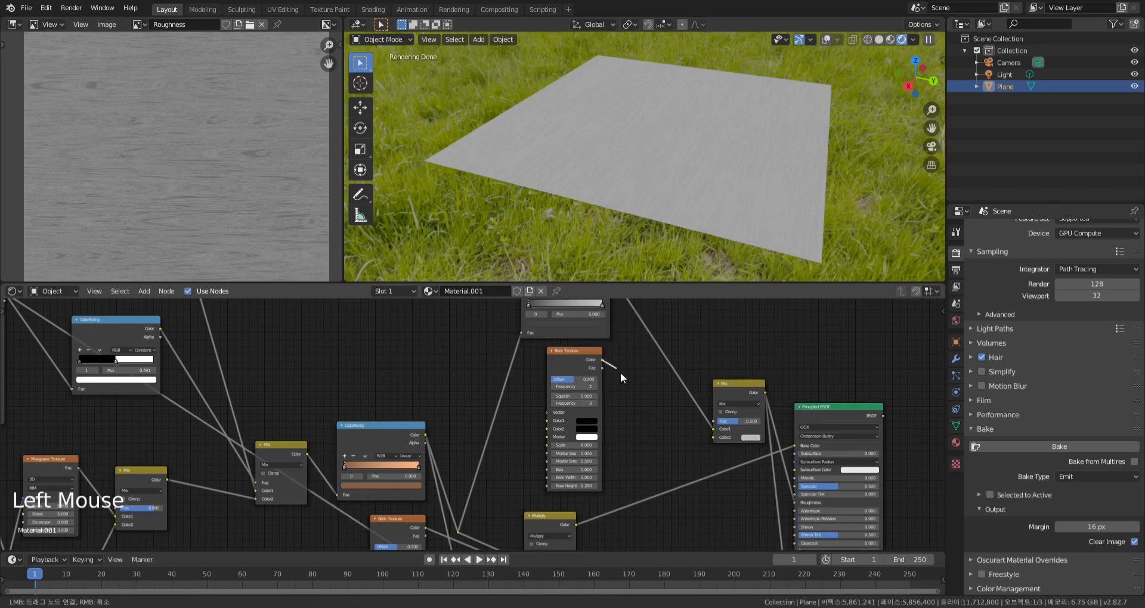
Blend the Brick Texture's mortar pattern through the Mix node's Color2 by adjusting its factor, and reconnect the Principled BSDF to the surface output
left_click_drag(738, 421, 724, 425)
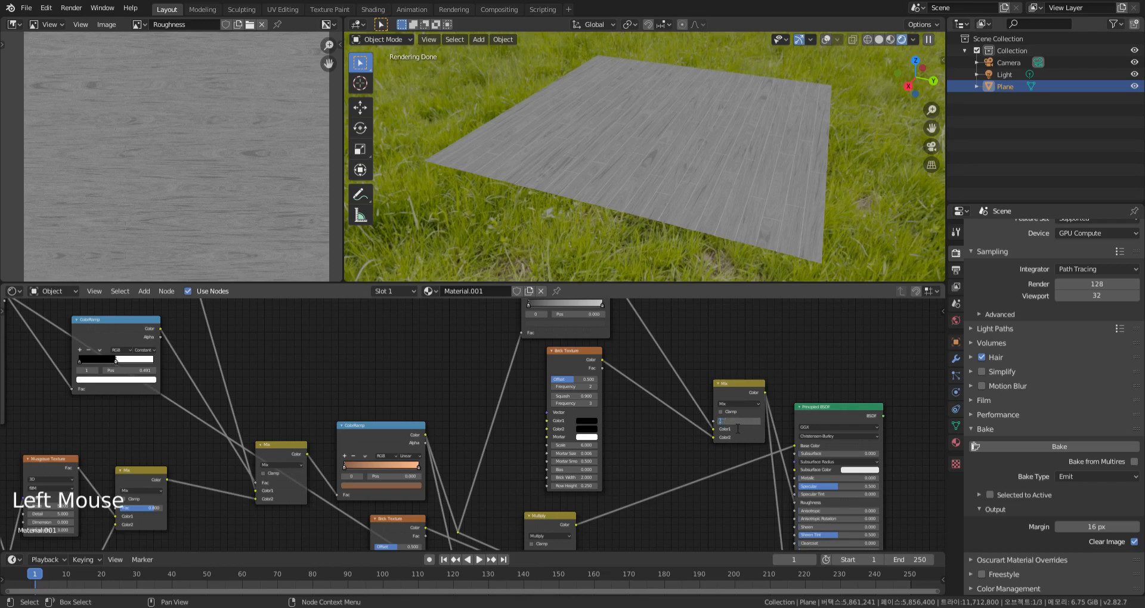
key("Return")
middle_click_drag(656, 411, 636, 406)
scroll(620, 452, "down", 3)
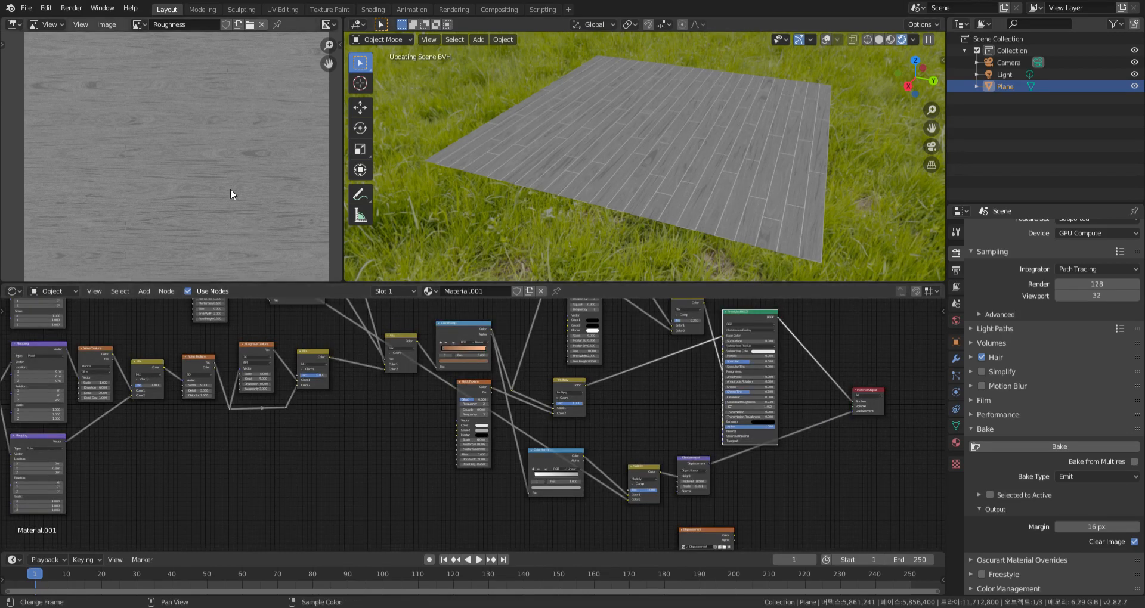
Assign the Roughness image to the Image Texture node used as the bake target
key("Home")
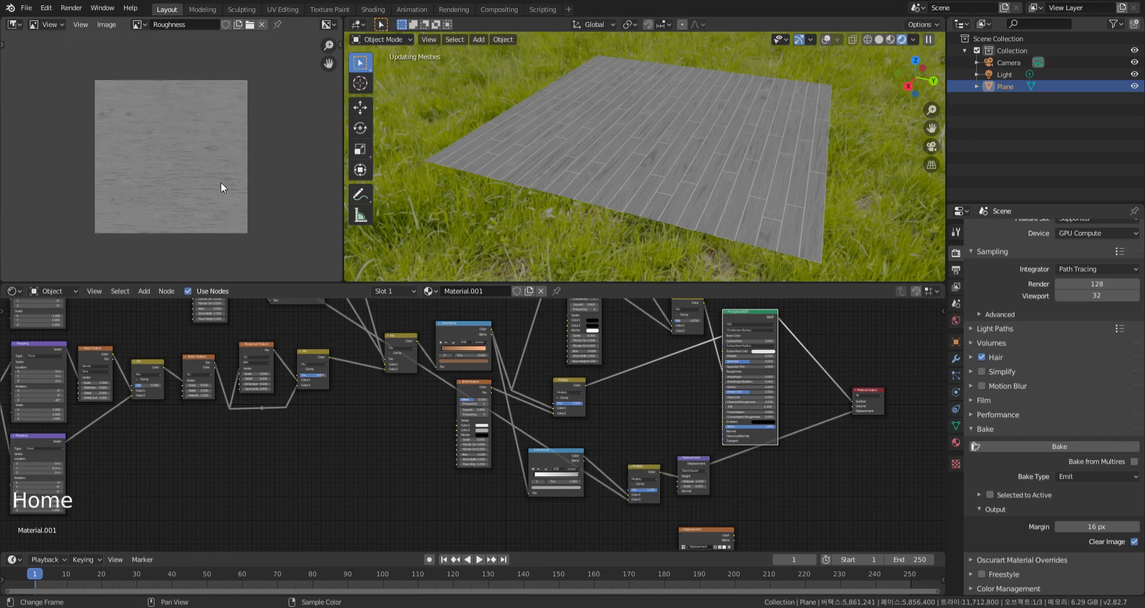
middle_click_drag(735, 541, 705, 391)
scroll(665, 378, "up", 4)
scroll(665, 377, "up", 13)
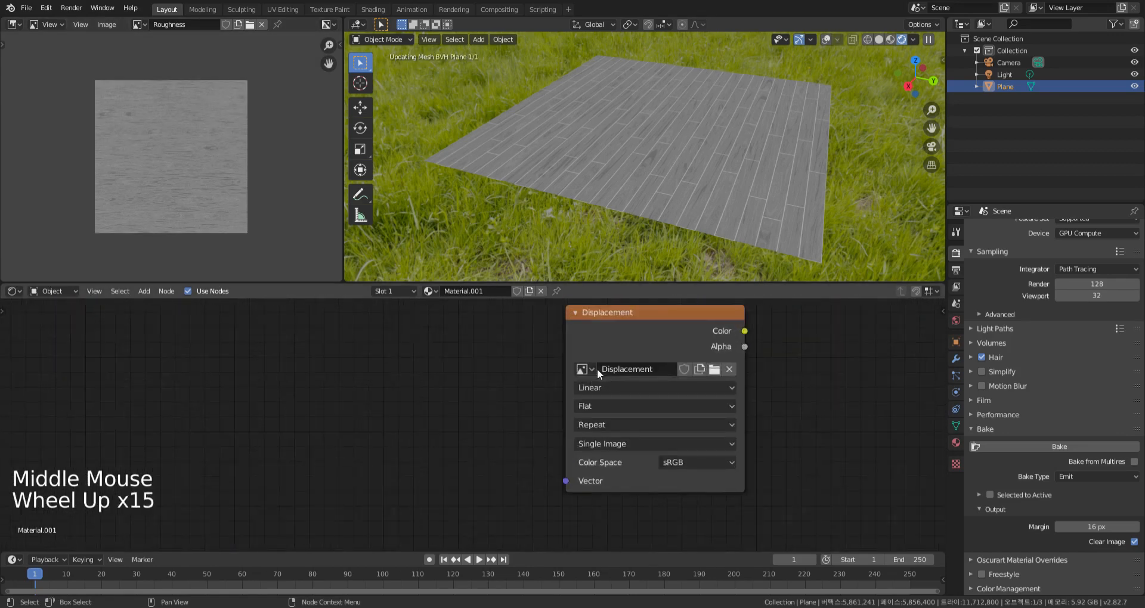
left_click(571, 367)
left_click(618, 497)
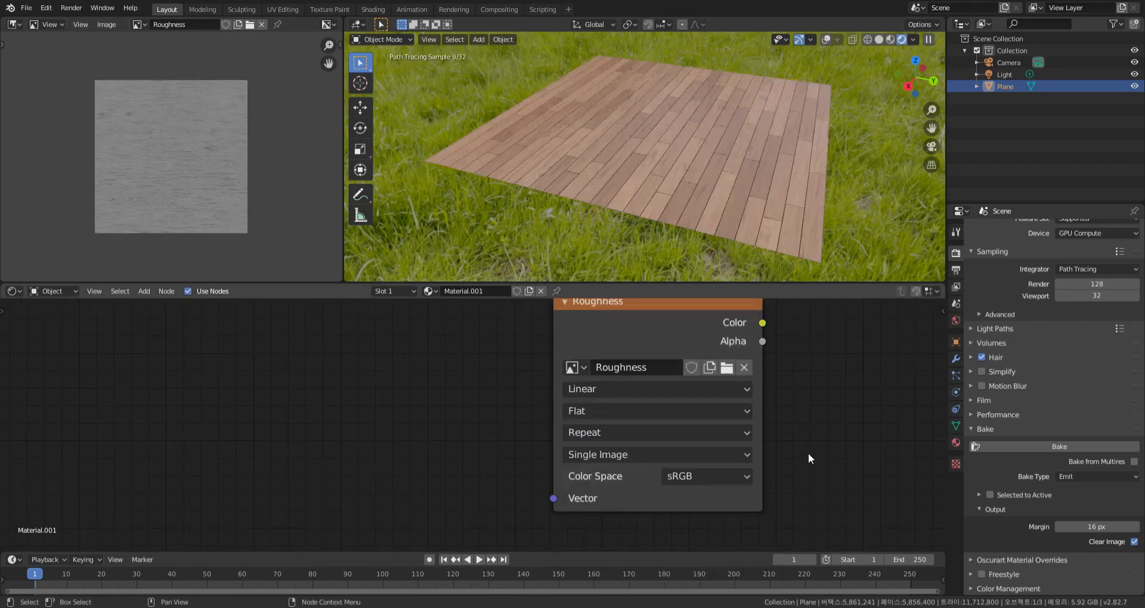
Set the bake type to Roughness and rebake the plank roughness into the Roughness image
mouse_move(873, 191)
middle_mouse_down()
mouse_move(846, 187)
mouse_move(858, 214)
mouse_move(856, 203)
mouse_move(877, 219)
mouse_move(883, 205)
mouse_move(853, 195)
mouse_move(864, 210)
middle_mouse_up()
scroll(863, 189, "up", 1)
left_click(1096, 477)
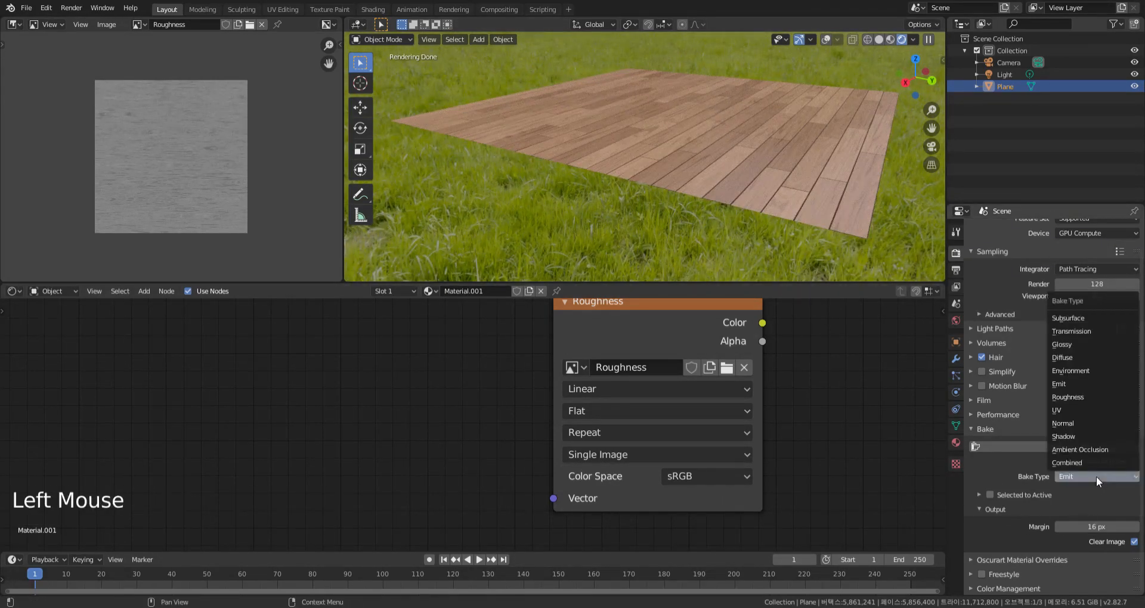
left_click(1074, 397)
left_click(1045, 446)
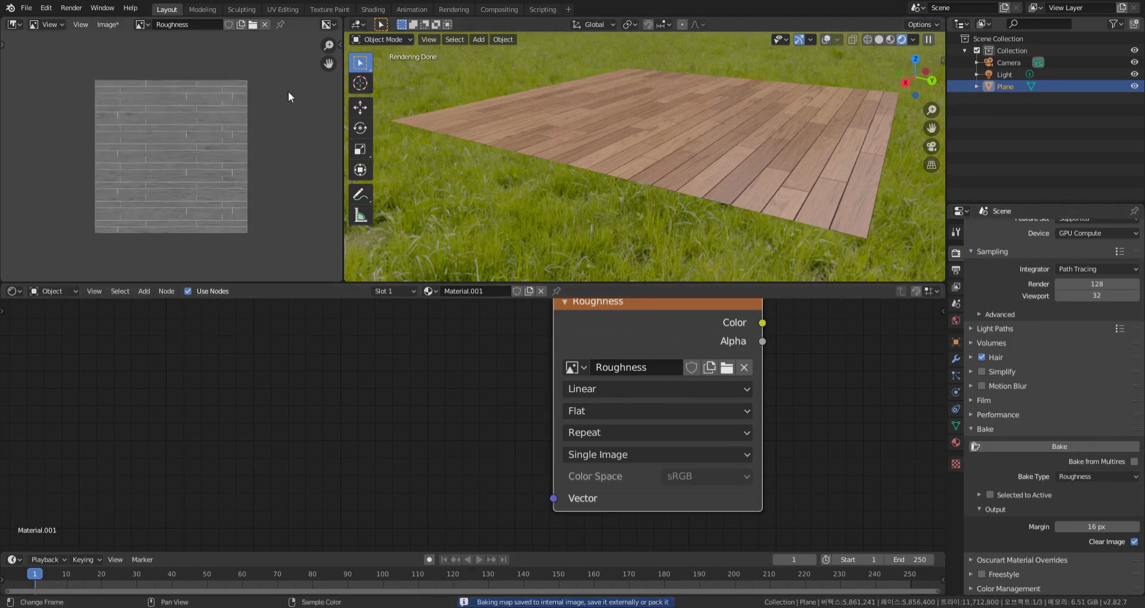
scroll(185, 163, "up", 8)
scroll(196, 164, "down", 7)
scroll(238, 179, "up", 1)
Merge the Image Editor area into the 3D viewport so the plank plane fills the full width
middle_click_drag(656, 185, 857, 192)
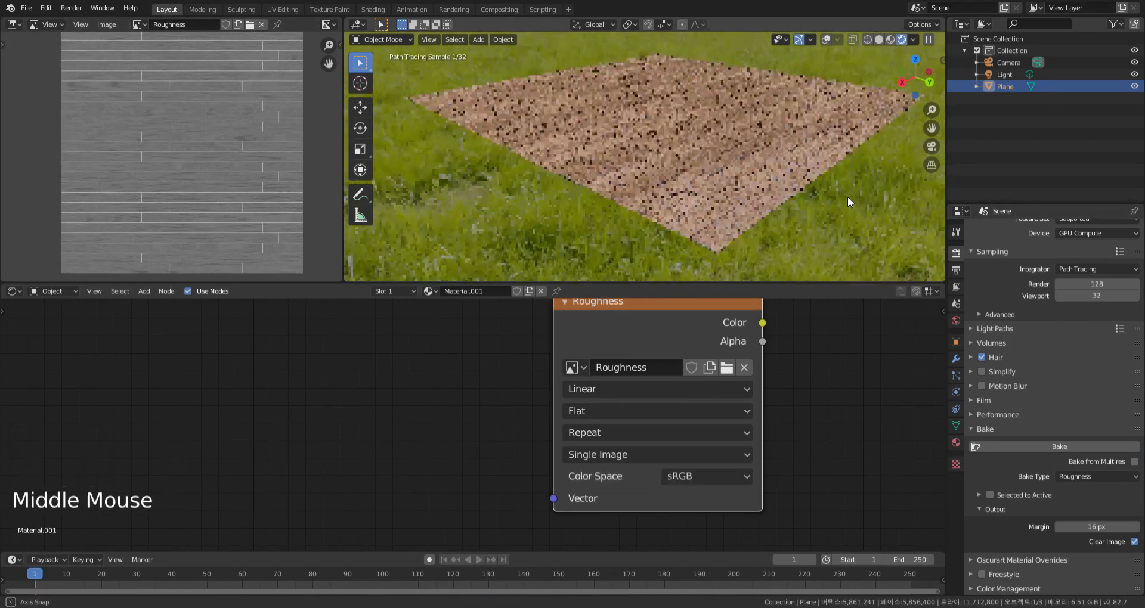
left_click_drag(346, 278, 320, 230)
scroll(319, 231, "down", 4)
middle_click_drag(319, 231, 556, 192)
scroll(557, 189, "up", 1)
scroll(557, 188, "down", 1)
Delete the leftover Roughness Image Texture node beneath the material's node tree
middle_click_drag(513, 396, 450, 399)
scroll(536, 408, "down", 19)
middle_click_drag(574, 412, 770, 500)
scroll(652, 409, "down", 6)
scroll(682, 506, "up", 7)
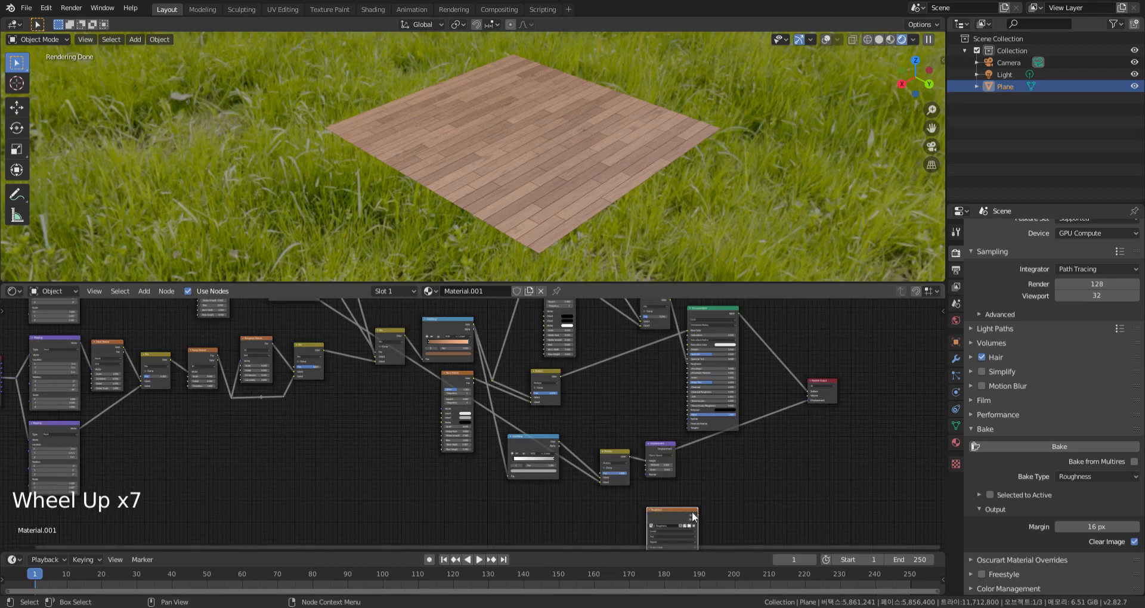
key("x")
key("ctrl+space")
key("ctrl+space")
Switch the Shader Editor to the World nodes and insert a Mix Shader between Background and World Output
left_click(51, 291)
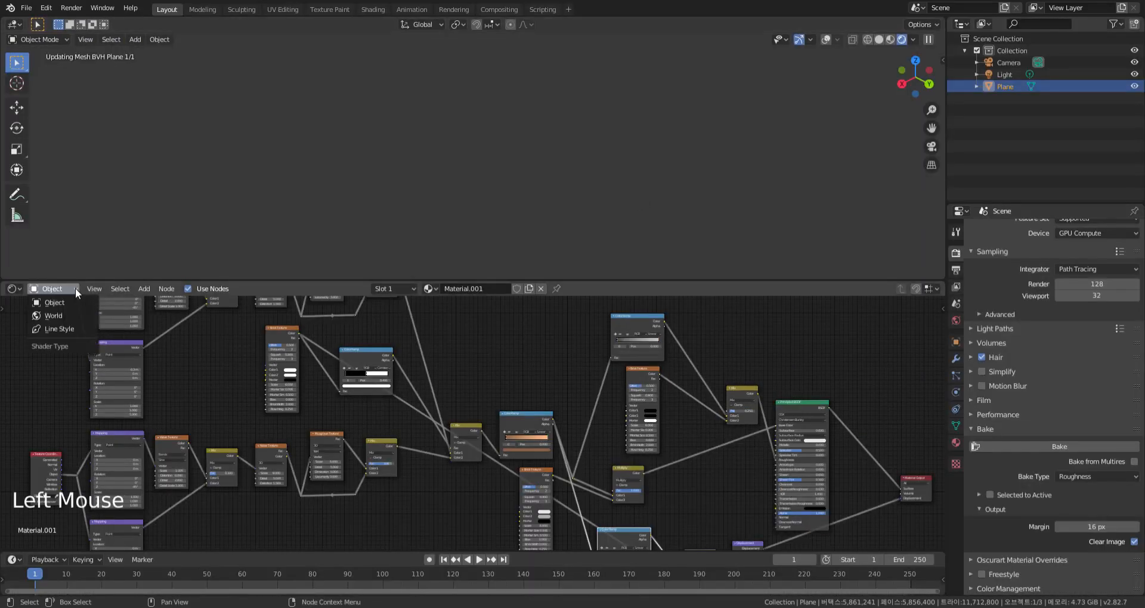
left_click(70, 316)
middle_click_drag(513, 370, 527, 363)
scroll(575, 394, "up", 12)
middle_click_drag(620, 417, 626, 459)
scroll(617, 428, "down", 1)
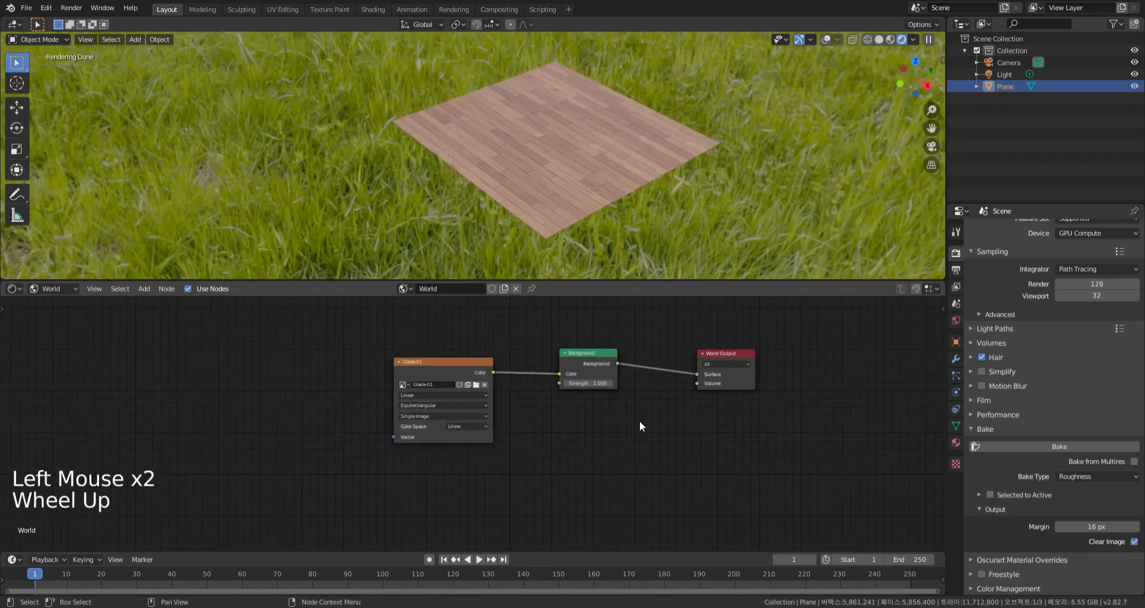
key("shift+a")
mouse_move(592, 445)
left_click(692, 485)
left_click(645, 363)
Add an RGB node below the Background node and link its Color to the Mix Shader's second Shader input
middle_click_drag(601, 464, 622, 451)
key("shift+a")
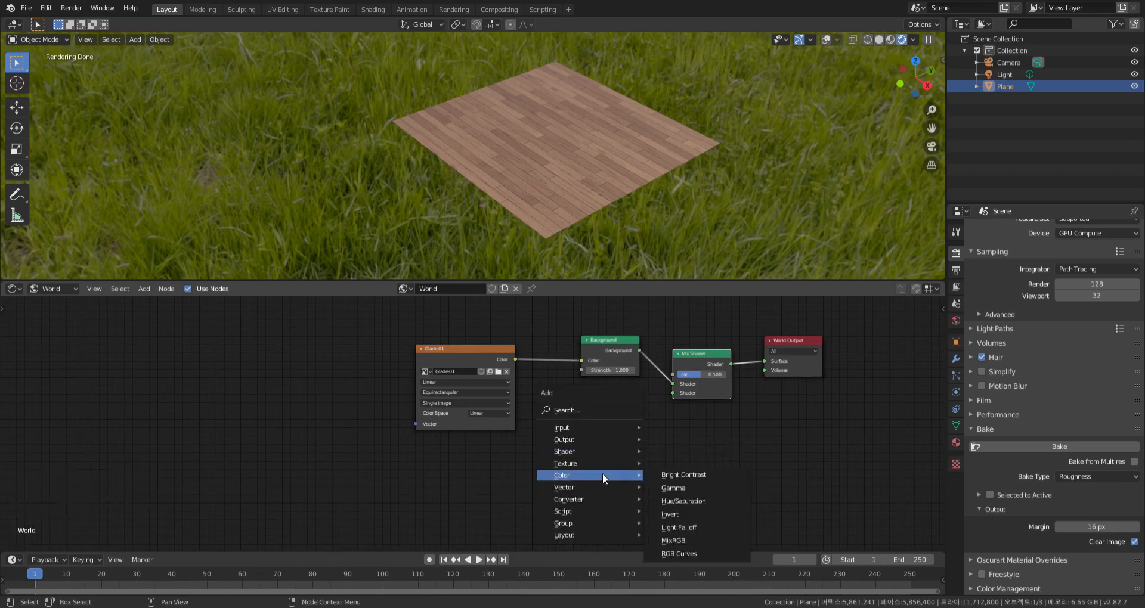
mouse_move(609, 428)
left_click(670, 335)
left_click(597, 430)
left_click_drag(635, 438, 674, 393)
Add a Light Path node above the World nodes and link Is Camera Ray to the Mix Shader's Fac
key("shift+a")
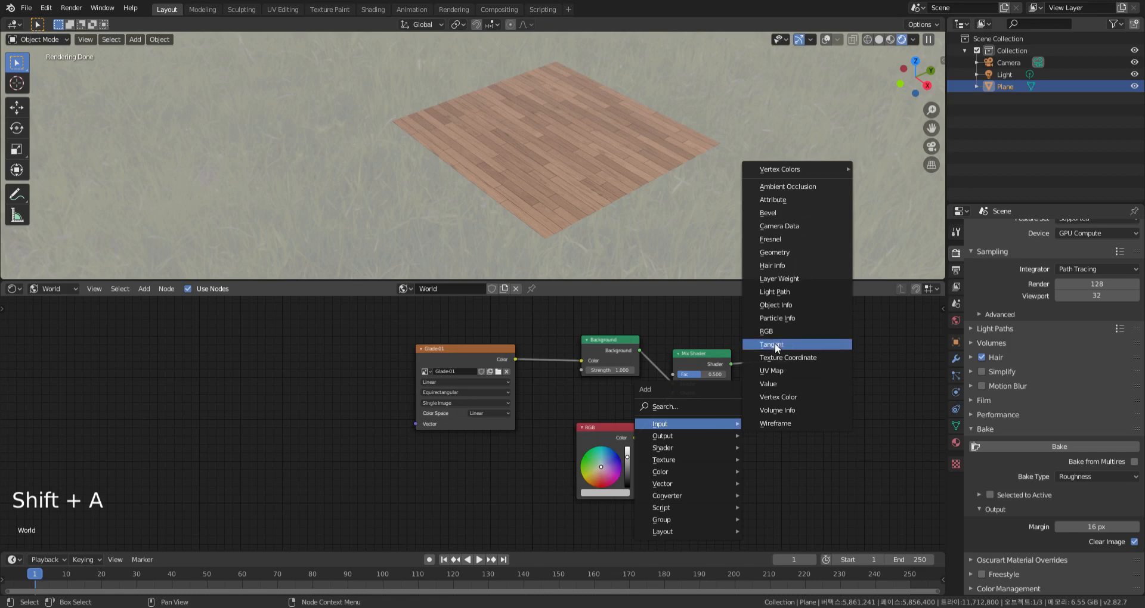
left_click(774, 292)
scroll(819, 414, "down", 9)
scroll(819, 413, "down", 2)
middle_click_drag(819, 413, 770, 477)
left_click_drag(733, 478, 644, 361)
left_click(667, 391)
scroll(669, 389, "up", 9)
scroll(678, 375, "up", 4)
middle_click_drag(677, 376, 584, 310)
scroll(648, 389, "down", 1)
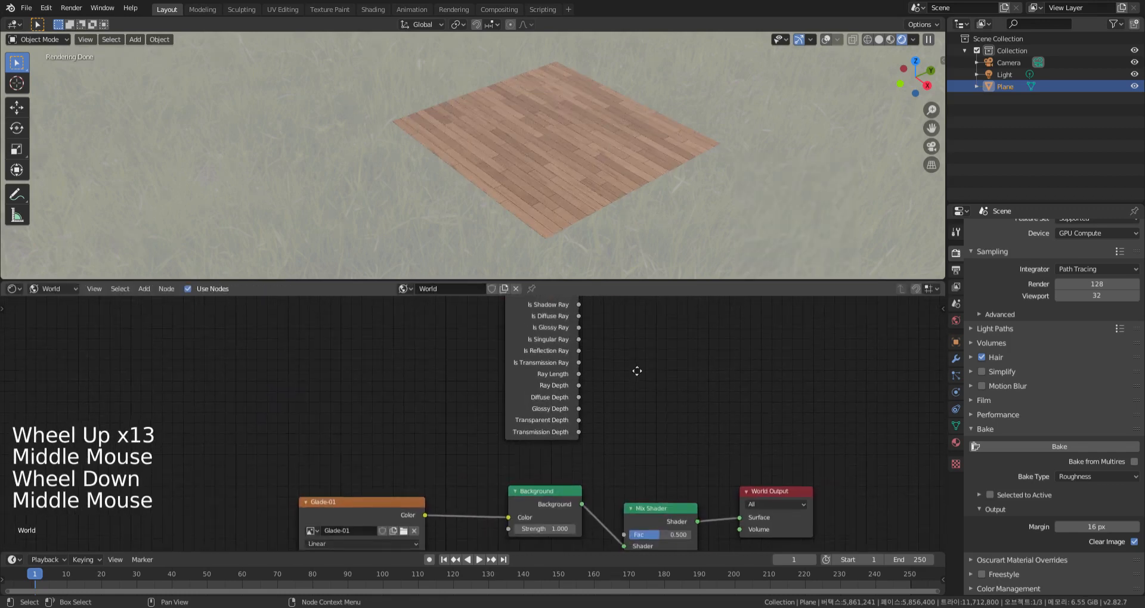
left_click_drag(581, 306, 632, 545)
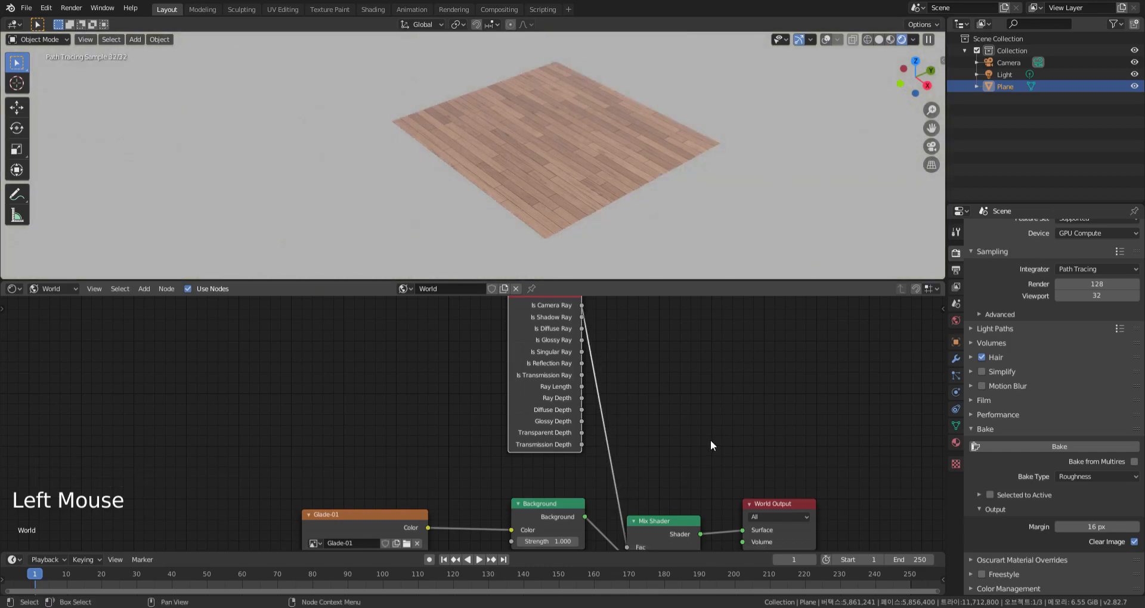
Darken the RGB node's color to give the camera a dark grey backdrop
middle_click_drag(710, 440, 804, 352)
middle_click_drag(775, 441, 776, 414)
middle_click_drag(758, 470, 771, 438)
left_click_drag(678, 501, 677, 523)
middle_click_drag(761, 494, 749, 477)
Link the Background shader directly to the World Output's Surface for comparison, and restore the Mix Shader link
scroll(622, 406, "up", 1)
scroll(622, 407, "up", 4)
middle_click_drag(622, 406, 466, 410)
scroll(638, 388, "up", 3)
left_click_drag(432, 407, 726, 433)
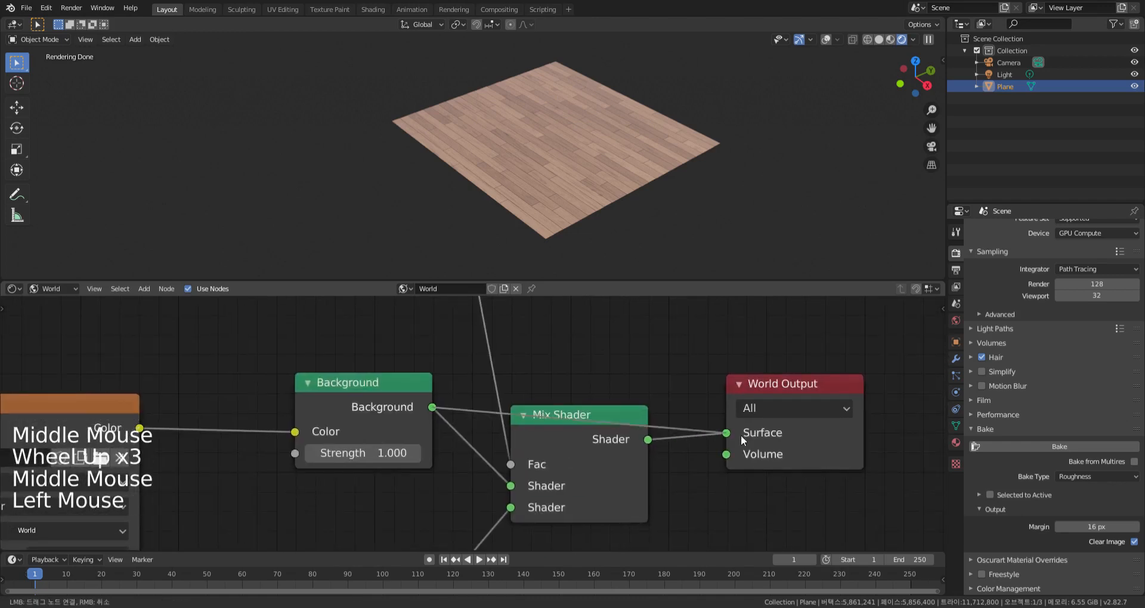
left_click_drag(649, 440, 726, 433)
Fine-tune the brightness of the RGB backdrop color while checking the planks against it
middle_click_drag(721, 255, 689, 239)
scroll(718, 242, "up", 1)
scroll(720, 370, "down", 8)
scroll(720, 366, "down", 15)
middle_click_drag(720, 366, 641, 414)
scroll(643, 408, "up", 4)
scroll(569, 494, "up", 4)
left_click_drag(567, 497, 566, 501)
middle_click_drag(663, 208, 672, 205)
Return the Shader Editor to the object's material and duplicate the Principled BSDF below the existing node tree
left_click(53, 289)
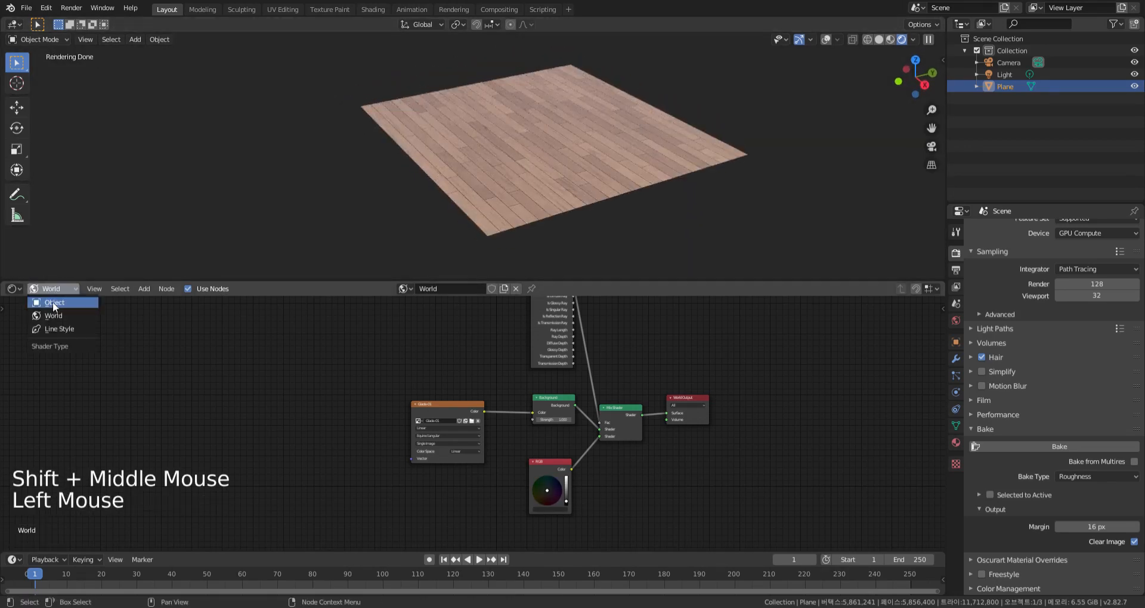
left_click(53, 302)
scroll(636, 427, "down", 17)
middle_click_drag(666, 449, 627, 425)
scroll(622, 415, "up", 1)
left_click(26, 8)
middle_click_drag(685, 459, 639, 334)
left_click(638, 334)
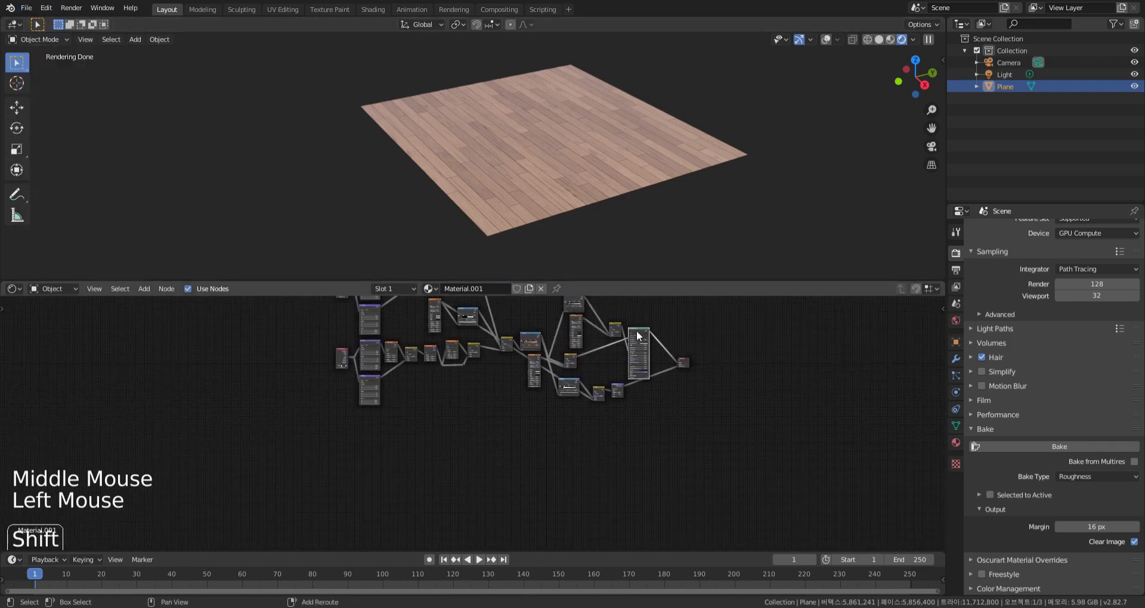
key("shift+d")
left_click(640, 424)
Add an Image Texture node beside the duplicated Principled BSDF and assign the Displacement image to it
middle_click_drag(593, 433, 523, 418)
scroll(638, 400, "up", 18)
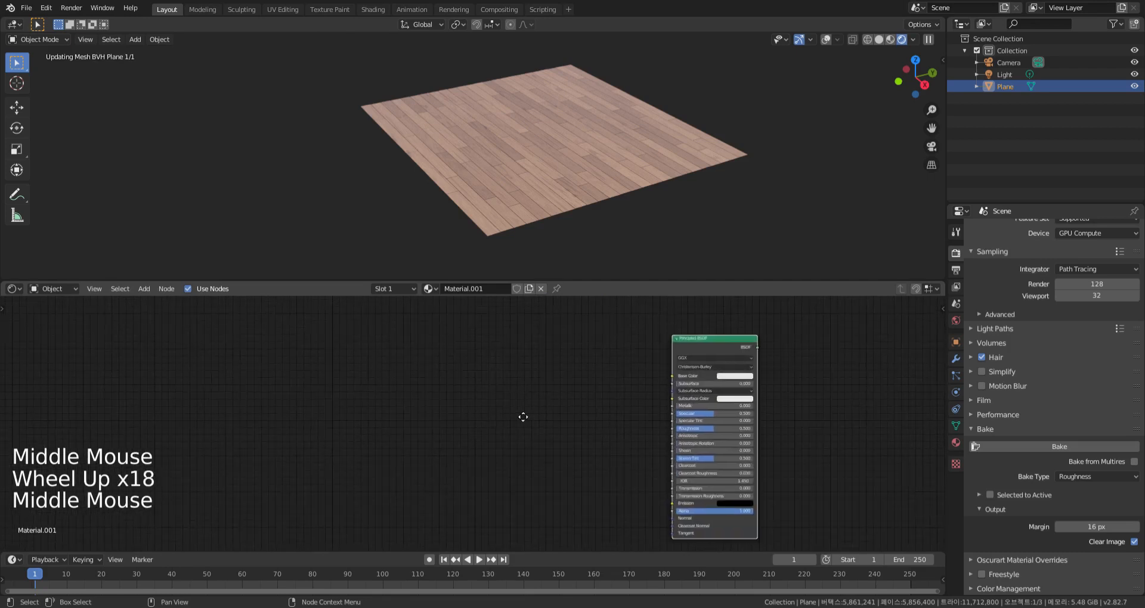
key("shift+a")
mouse_move(510, 446)
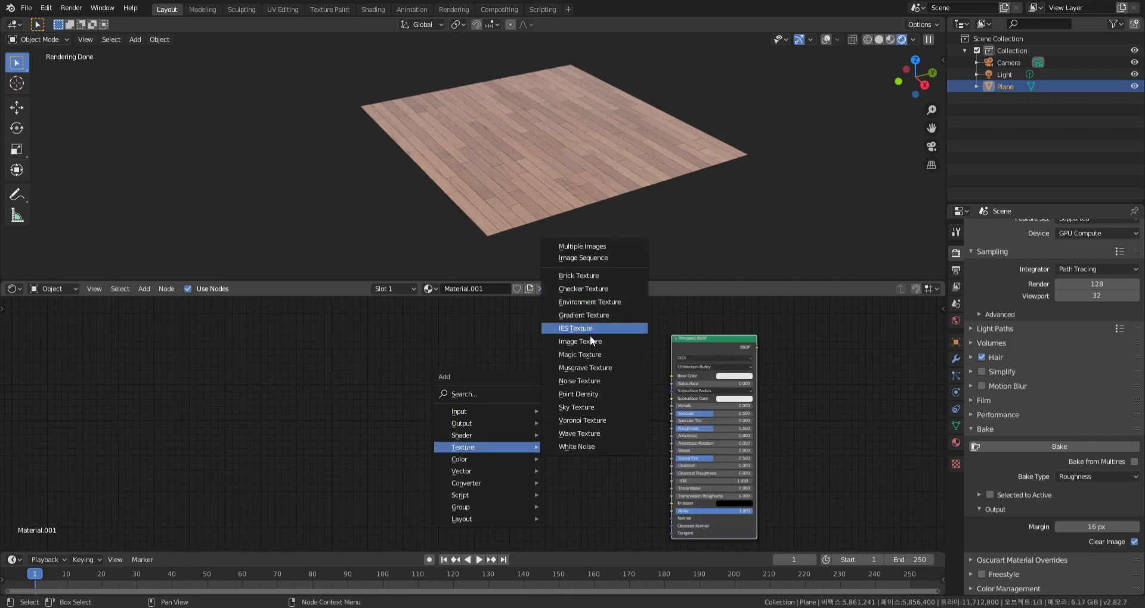
left_click(551, 342)
left_click(447, 353)
scroll(460, 391, "up", 11)
left_click(460, 373)
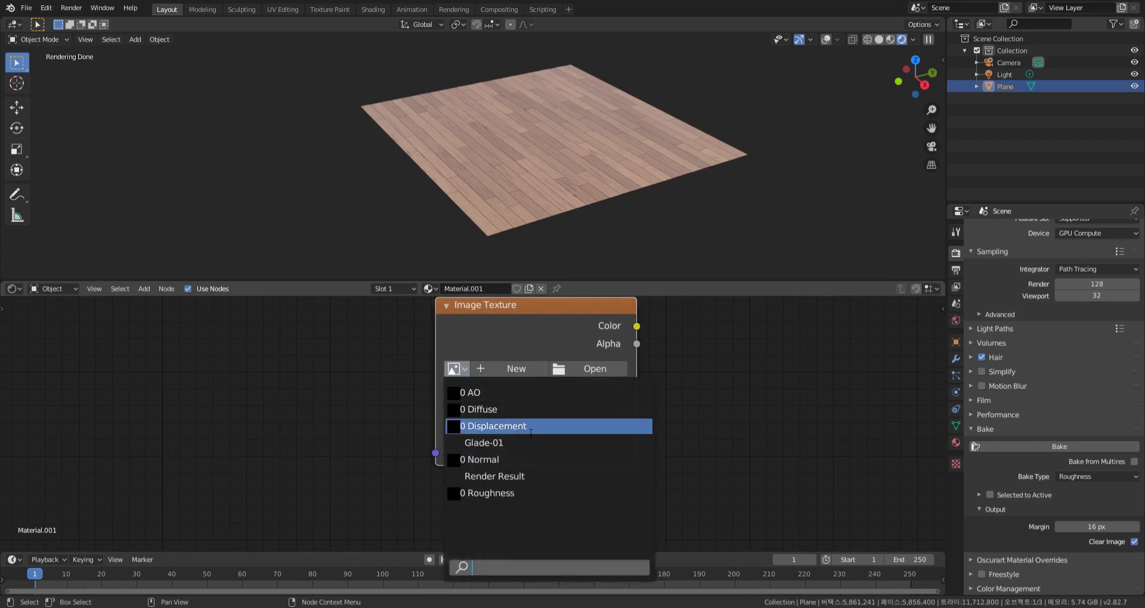
left_click(492, 426)
Complete the baked-texture nodes around the duplicated Principled BSDF, and link their shader and displacement outputs to the Material Output
middle_click_drag(703, 452, 664, 441)
scroll(665, 441, "down", 15)
middle_click_drag(664, 442, 610, 445)
middle_click_drag(715, 380, 682, 443)
left_click_drag(684, 442, 700, 407)
middle_click_drag(709, 220, 651, 192)
scroll(651, 192, "up", 2)
middle_click_drag(599, 382, 701, 511)
scroll(687, 416, "down", 9)
left_click_drag(701, 511, 595, 420)
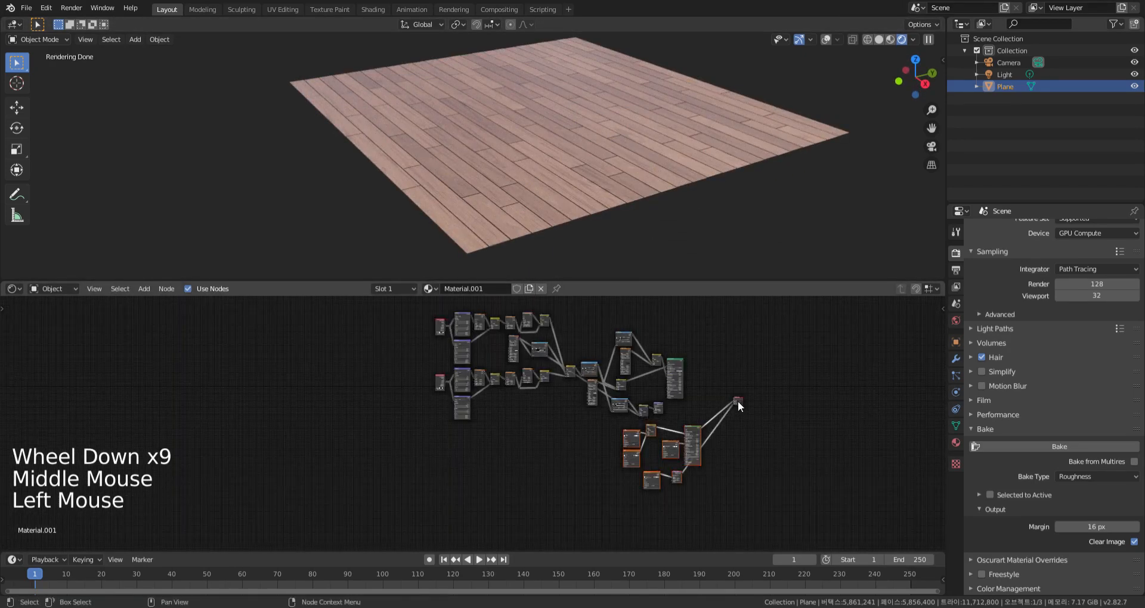
Group the baked-texture nodes into one frame and the procedural wood nodes into a separate frame
key("g")
middle_click_drag(678, 482, 718, 434)
key("ctrl+j")
left_click(692, 431)
left_click_drag(498, 301, 778, 449)
key("ctrl+j")
middle_click_drag(716, 432, 713, 441)
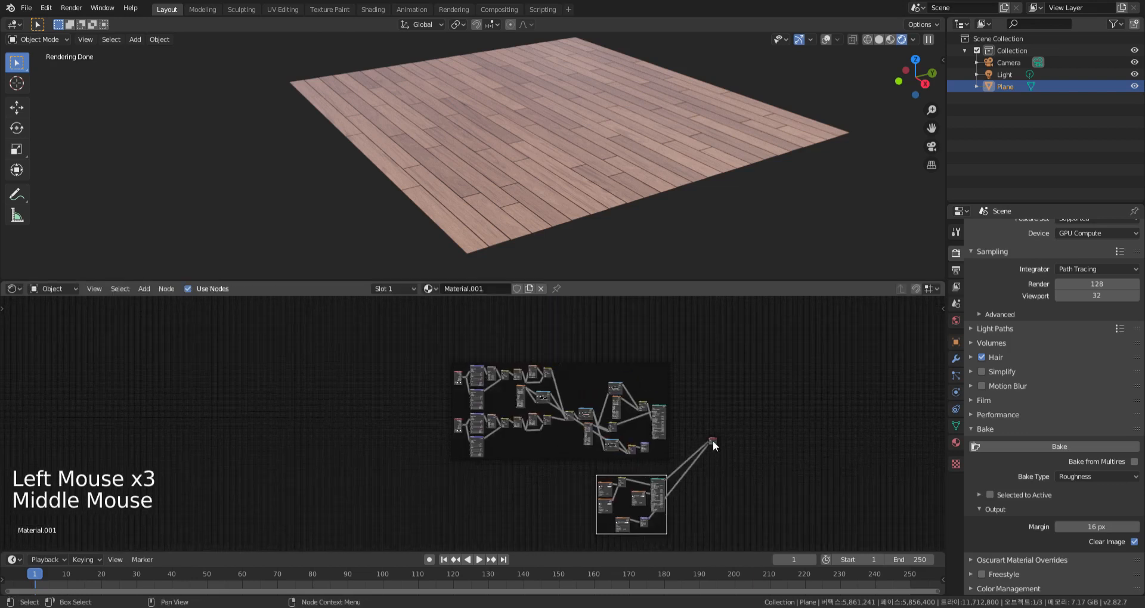
left_click_drag(713, 441, 712, 416)
Link the procedural Principled BSDF and Displacement nodes to the Material Output's Surface and Displacement inputs for comparison
scroll(677, 394, "up", 5)
middle_click_drag(664, 225, 670, 225)
middle_click_drag(677, 414, 628, 387)
scroll(659, 396, "up", 12)
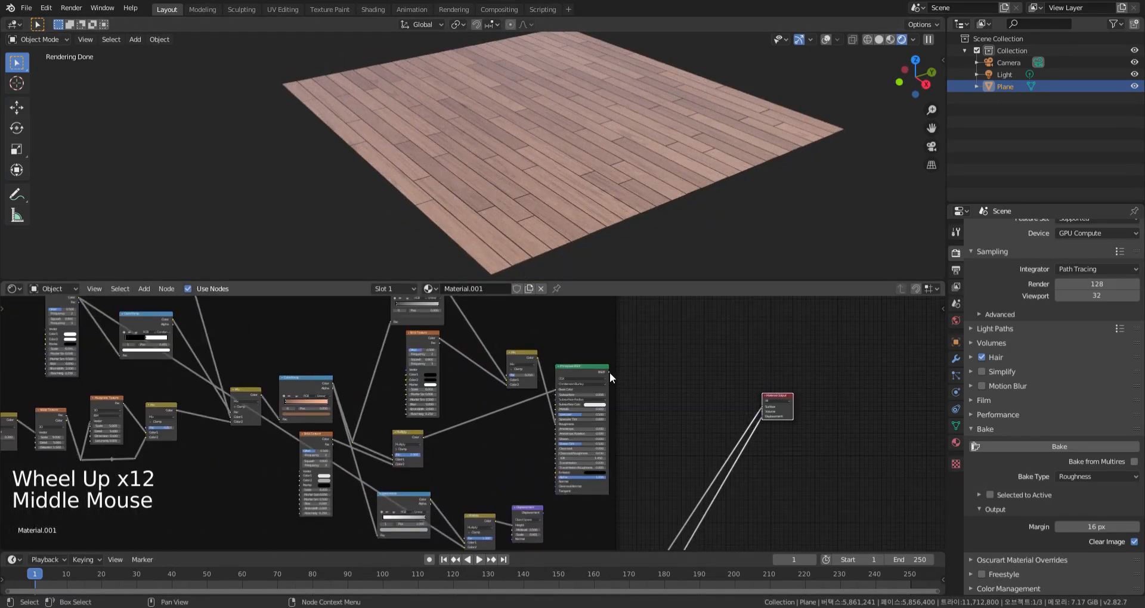
left_click_drag(610, 371, 762, 408)
left_click_drag(671, 408, 671, 408)
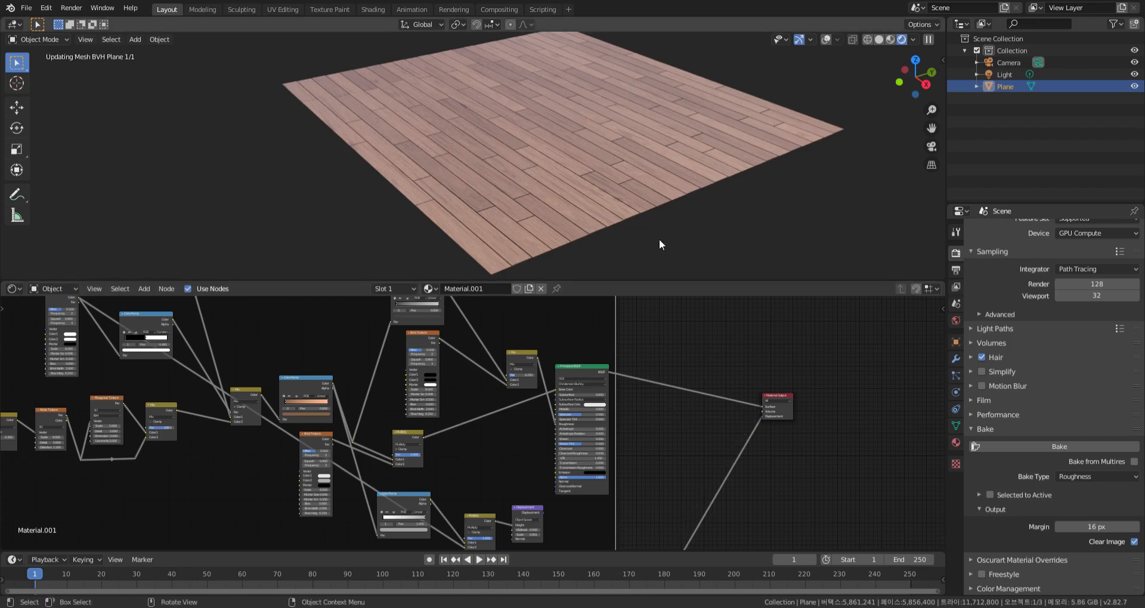
left_click(543, 513)
left_click_drag(543, 512, 763, 416)
left_click_drag(697, 464, 697, 464)
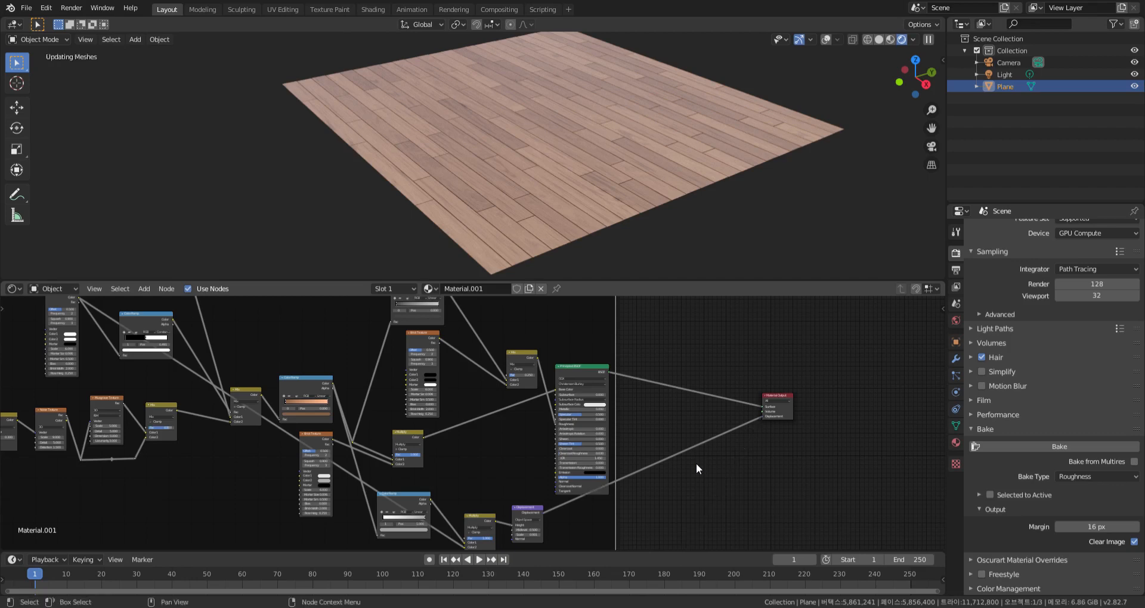
Move the Material Output beside the baked-texture frame and link that frame's Displacement node to its Displacement input
middle_click_drag(881, 435, 745, 384)
scroll(745, 384, "down", 11)
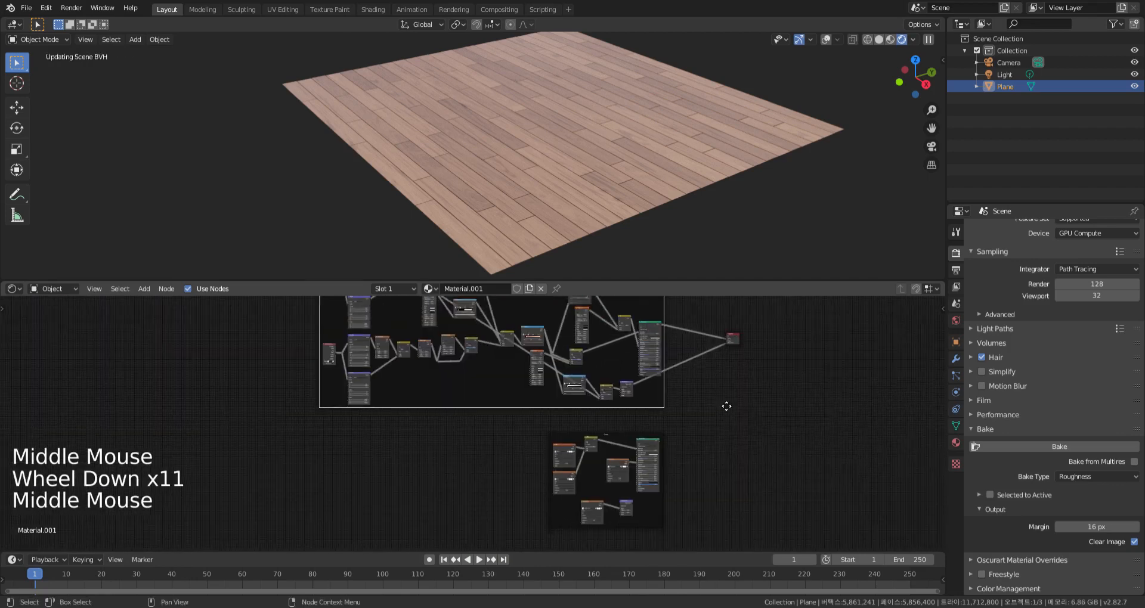
middle_click_drag(735, 333, 728, 313)
left_click(727, 316)
left_click_drag(723, 322, 693, 448)
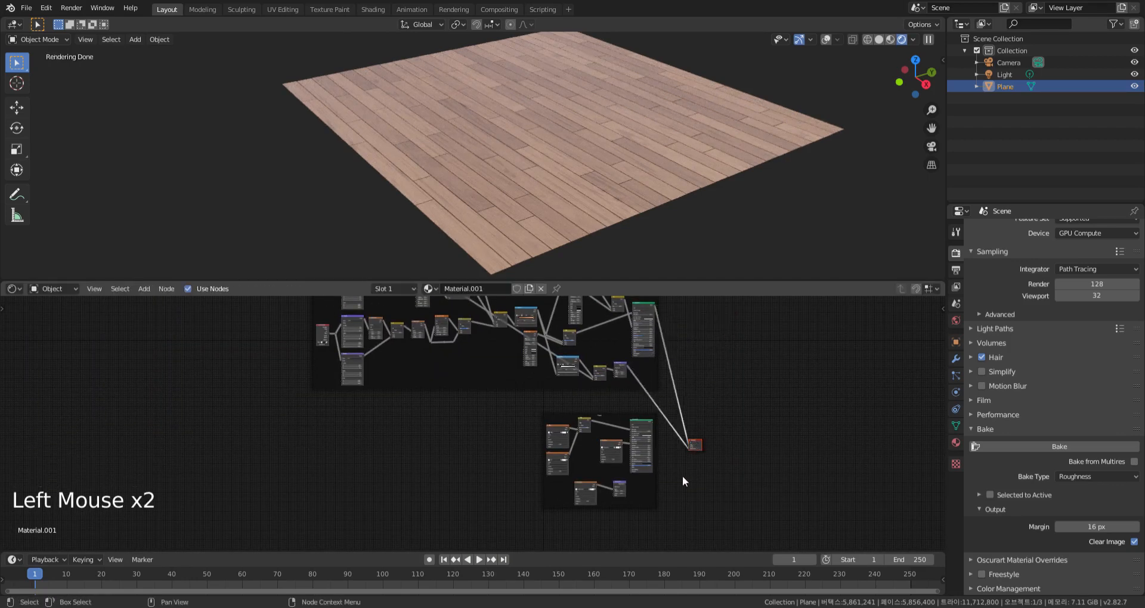
left_click(680, 474)
scroll(674, 465, "up", 7)
scroll(674, 466, "up", 10)
middle_click_drag(674, 466, 680, 415)
left_click_drag(495, 499, 774, 461)
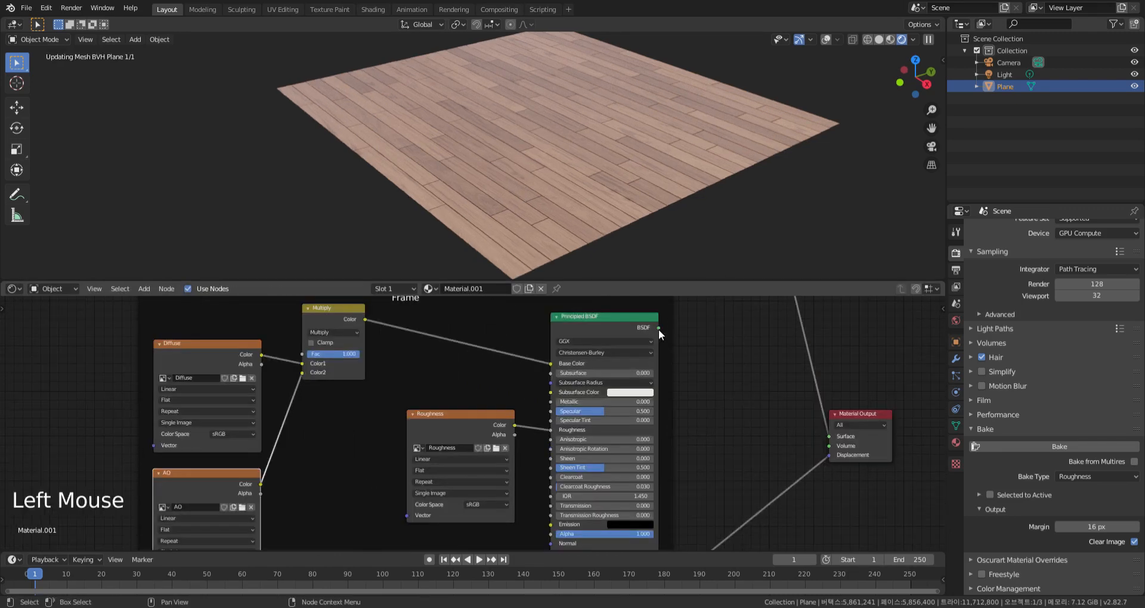
Link the baked Principled BSDF to the Material Output's Surface input and set the Multiply node's Fac to 1.000
left_click_drag(352, 354, 301, 354)
left_click(280, 429)
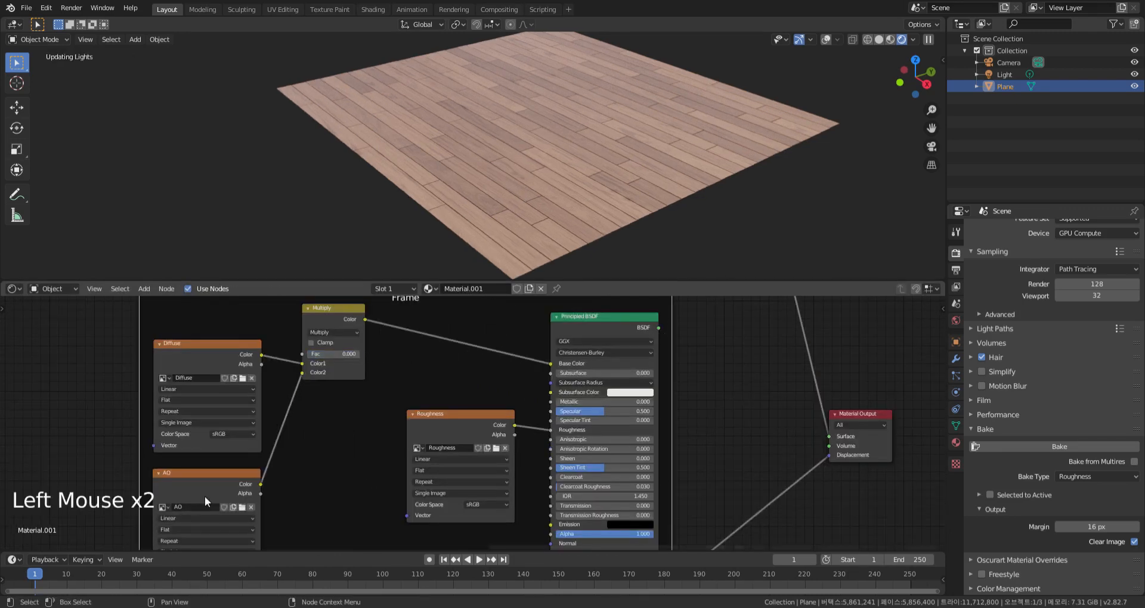
left_click_drag(658, 328, 827, 437)
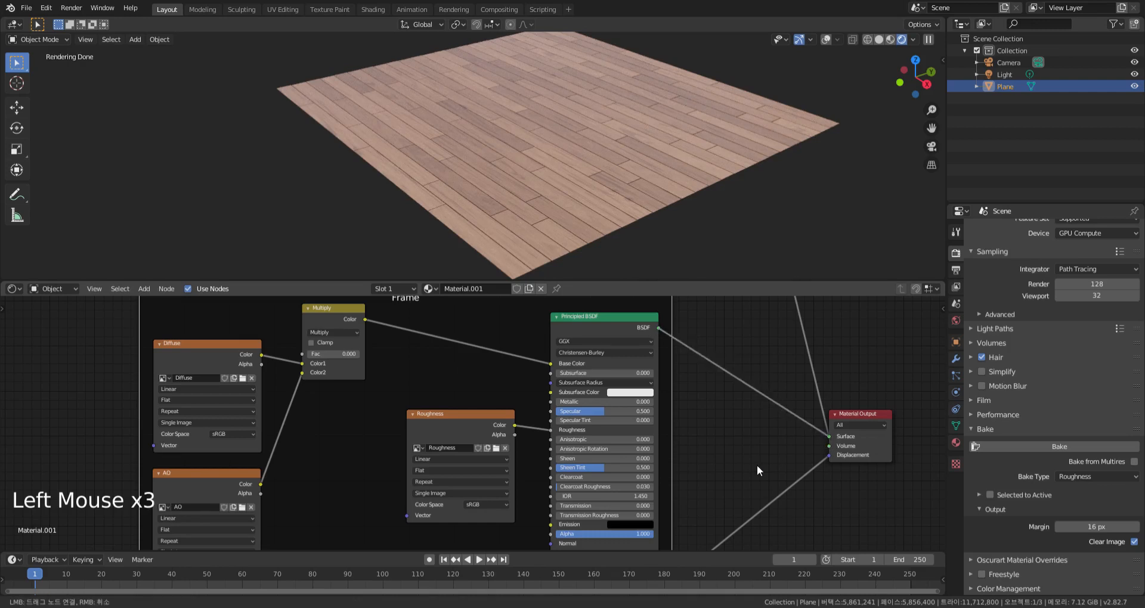
mouse_move(756, 464)
middle_mouse_down()
mouse_move(762, 409)
mouse_move(763, 455)
middle_mouse_up()
left_click_drag(331, 346, 388, 345)
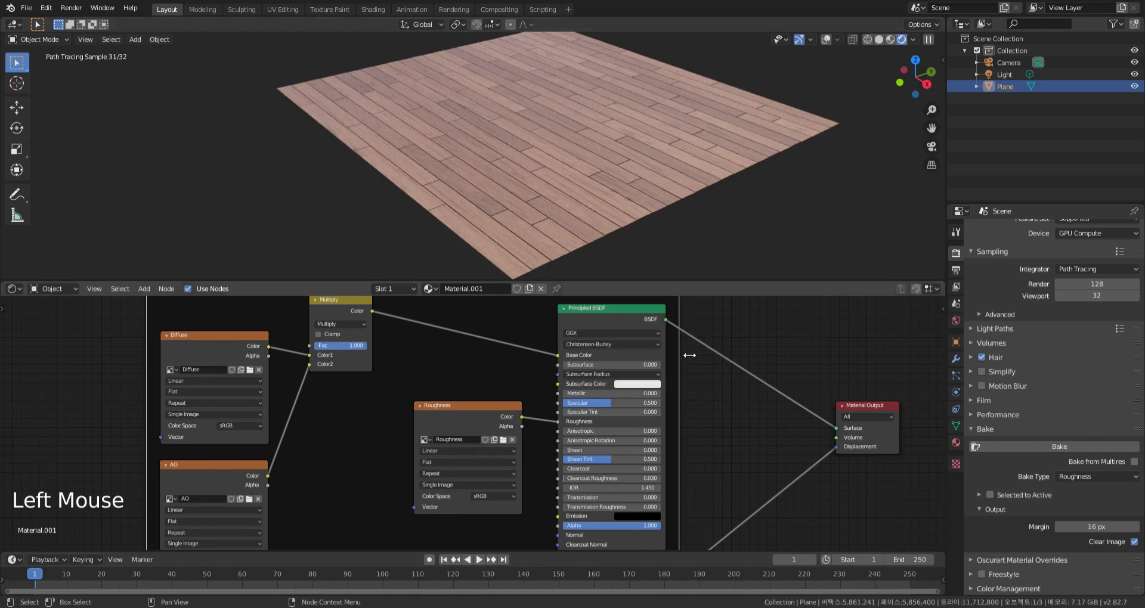
Maximize the Shader Editor around the baked-texture frame and move the Material Output closer to it
scroll(715, 397, "down", 7)
scroll(681, 396, "down", 3)
middle_click_drag(699, 392, 655, 408)
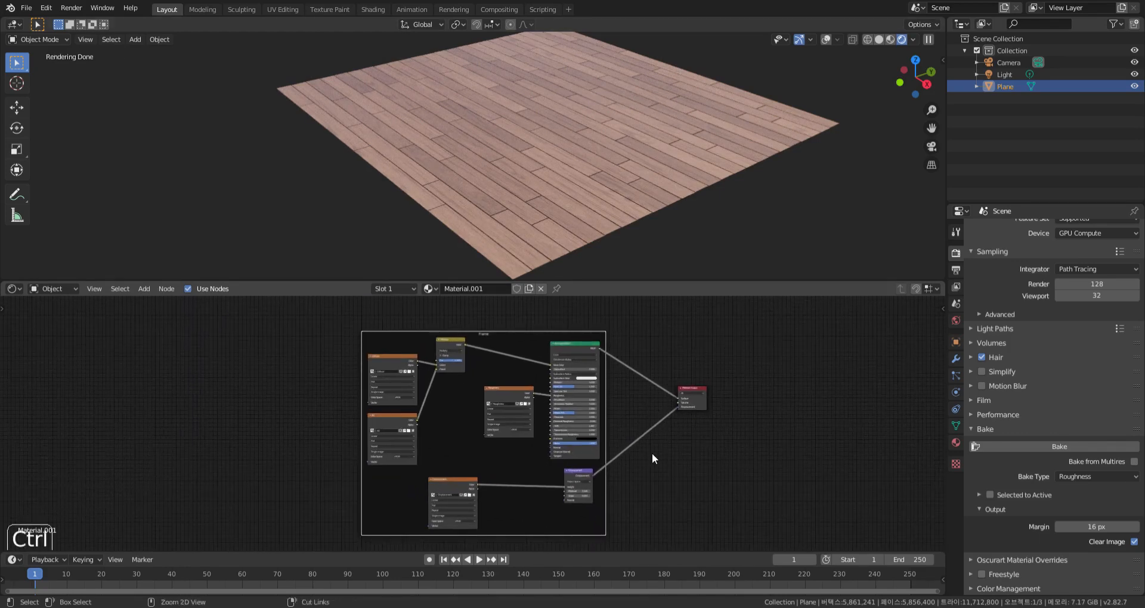
key("ctrl+space")
scroll(682, 302, "up", 9)
middle_click_drag(930, 238, 965, 220)
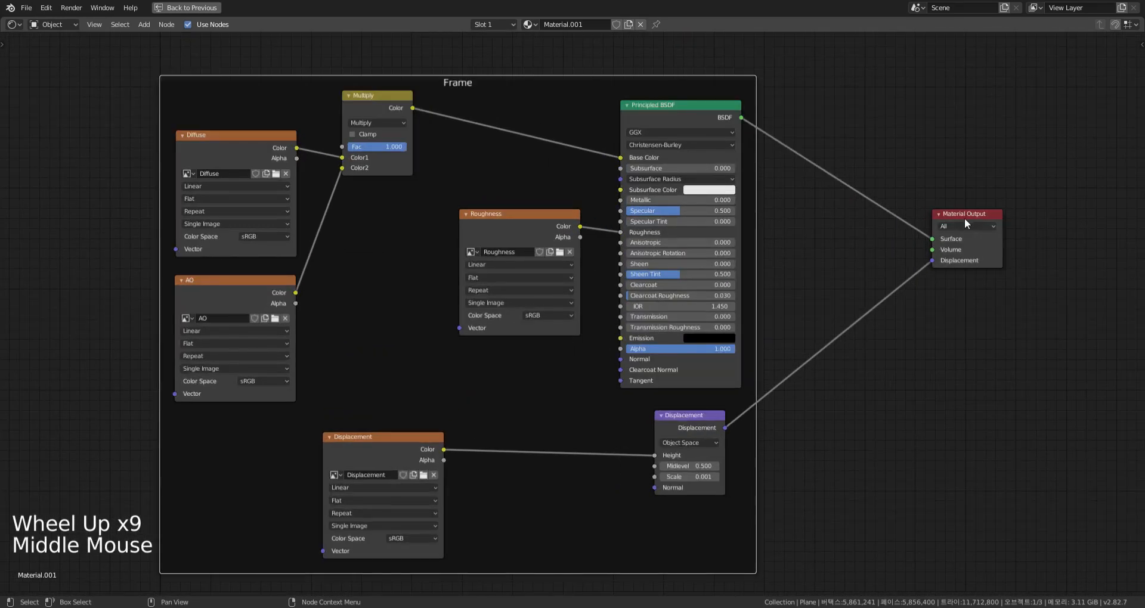
left_click_drag(964, 220, 859, 239)
middle_click_drag(871, 424, 874, 409)
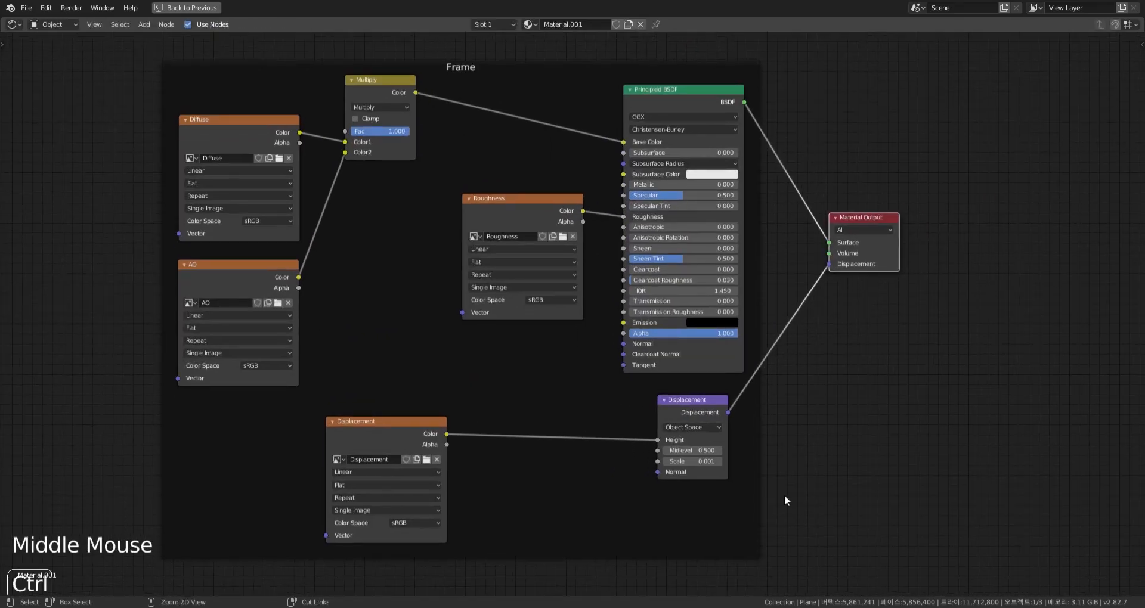
Restore the layout and maximize the 3D viewport to inspect the plank floor rendered with the baked textures
key("ctrl+space")
key("ctrl+space")
scroll(608, 244, "up", 2)
mouse_move(607, 258)
middle_mouse_down("shift")
mouse_move(626, 236)
mouse_move(641, 257)
mouse_move(615, 256)
middle_mouse_up("shift")
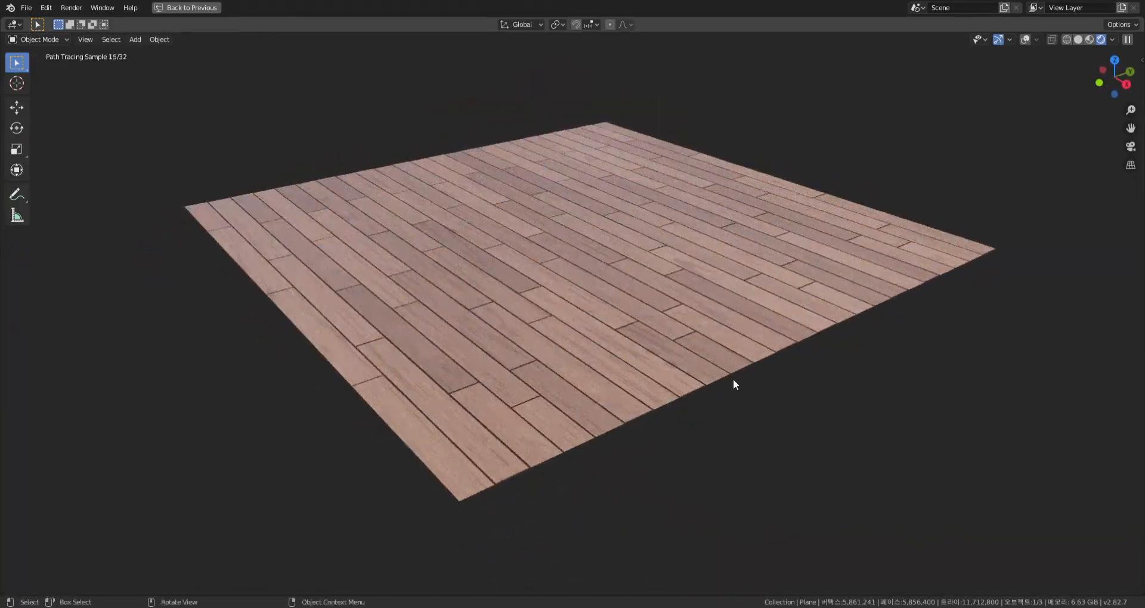